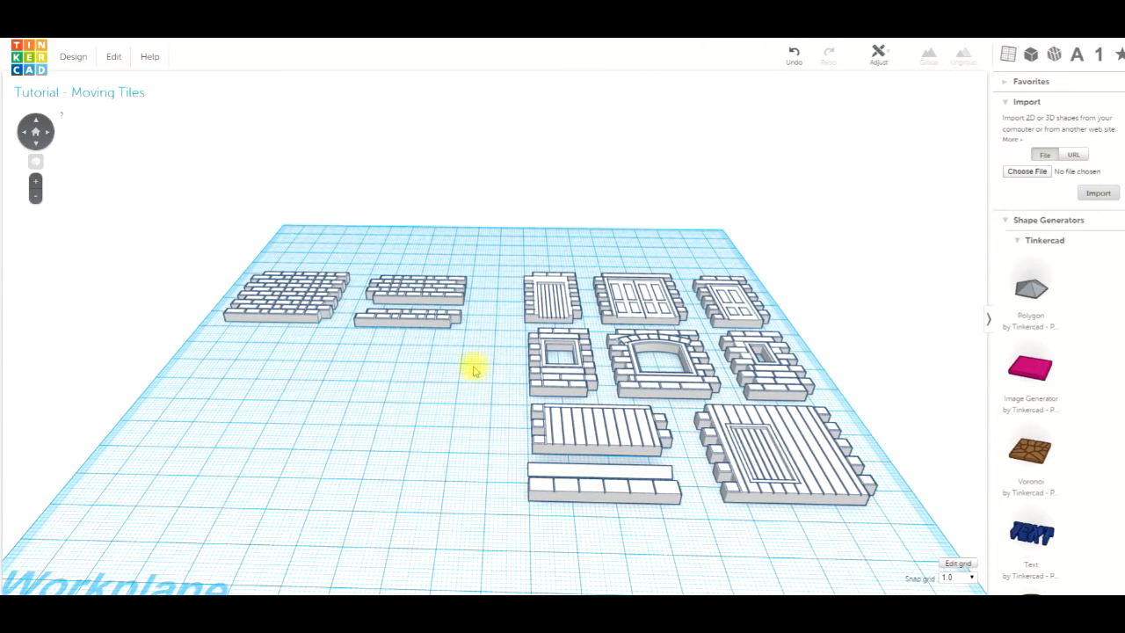
Step: Enlarge the workplane grid to a width of 300 mm and a height of 300 mm
scroll(470, 370, "down", 3)
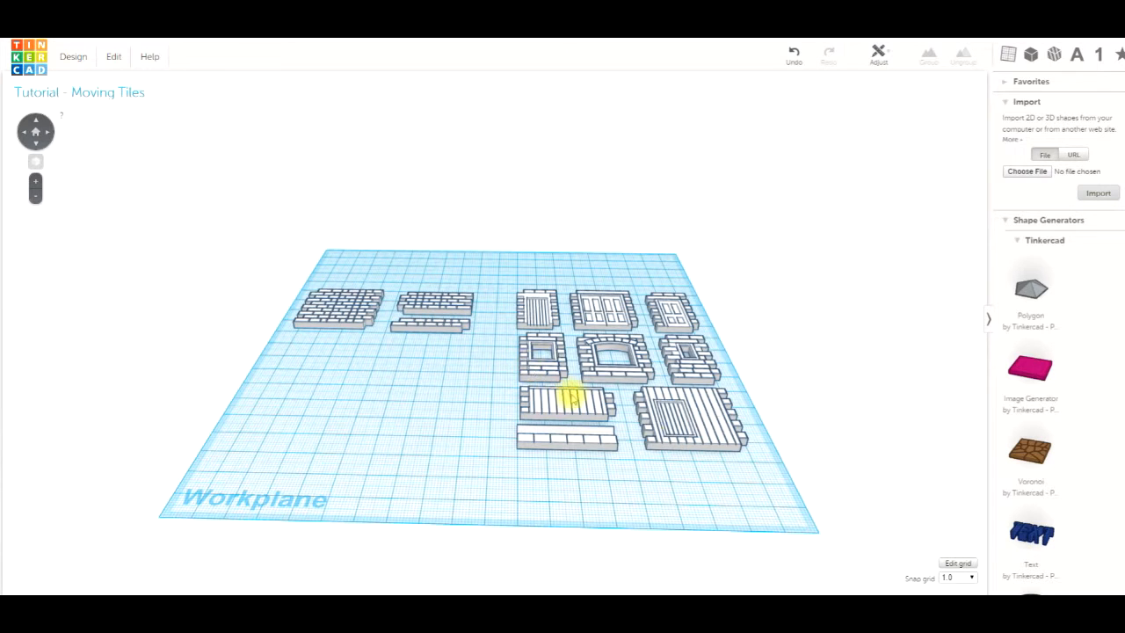
left_click(959, 566)
left_click_drag(478, 286, 416, 283)
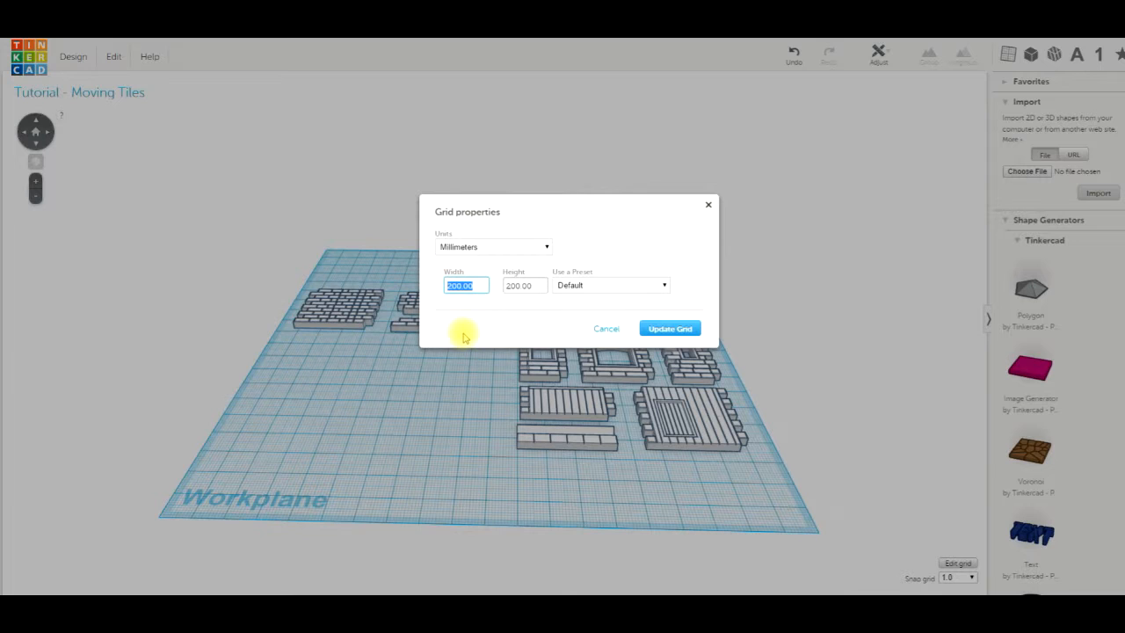
type("300")
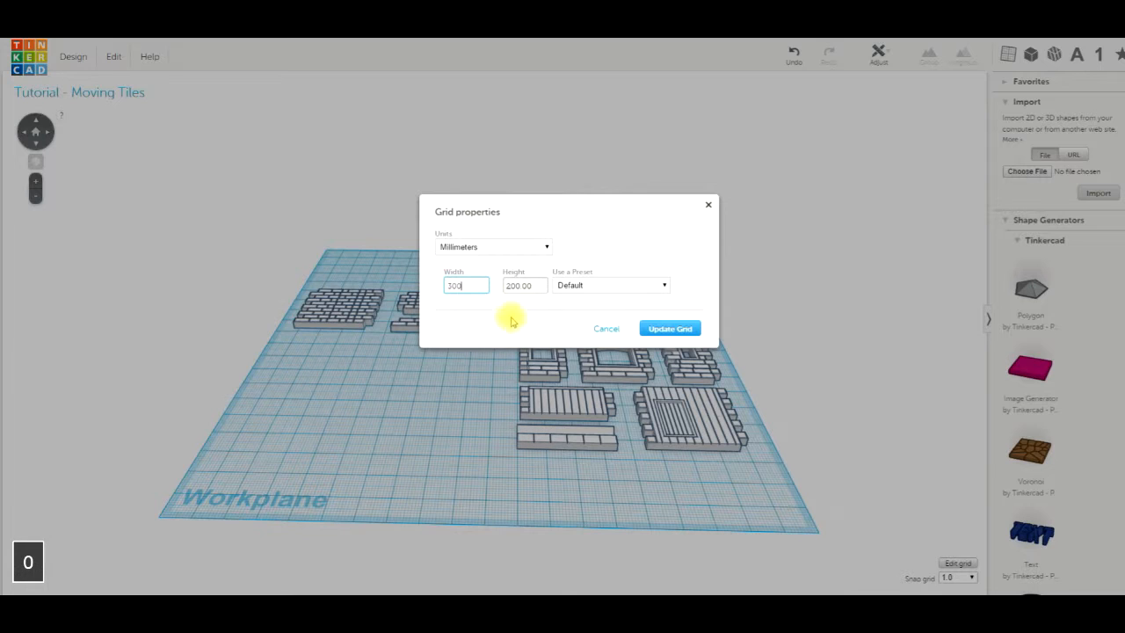
left_click(532, 285)
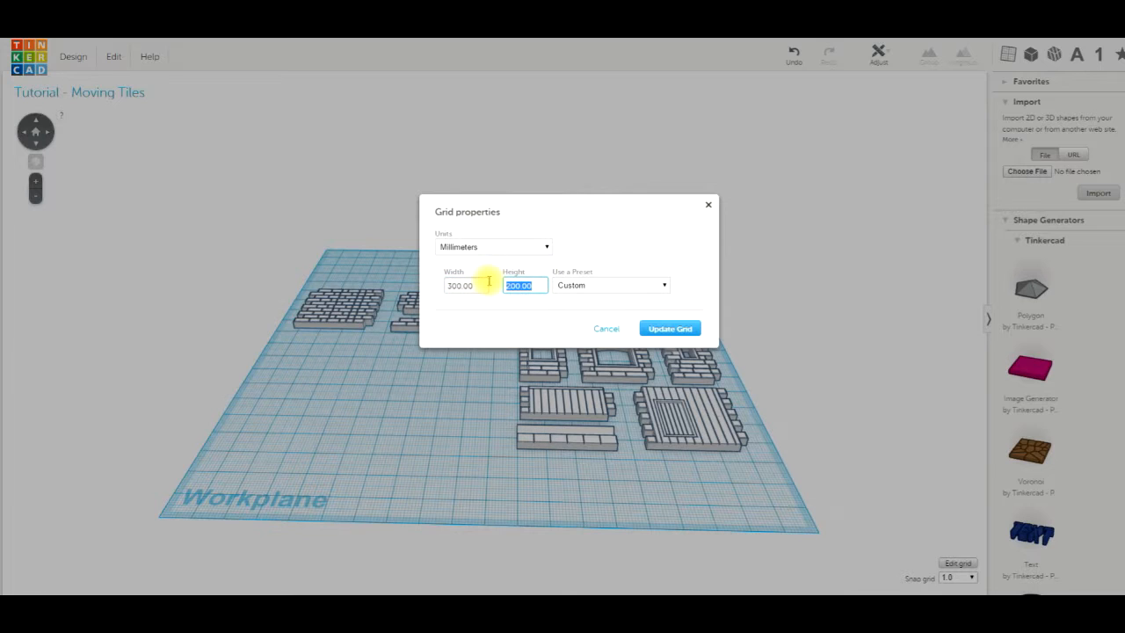
type("300")
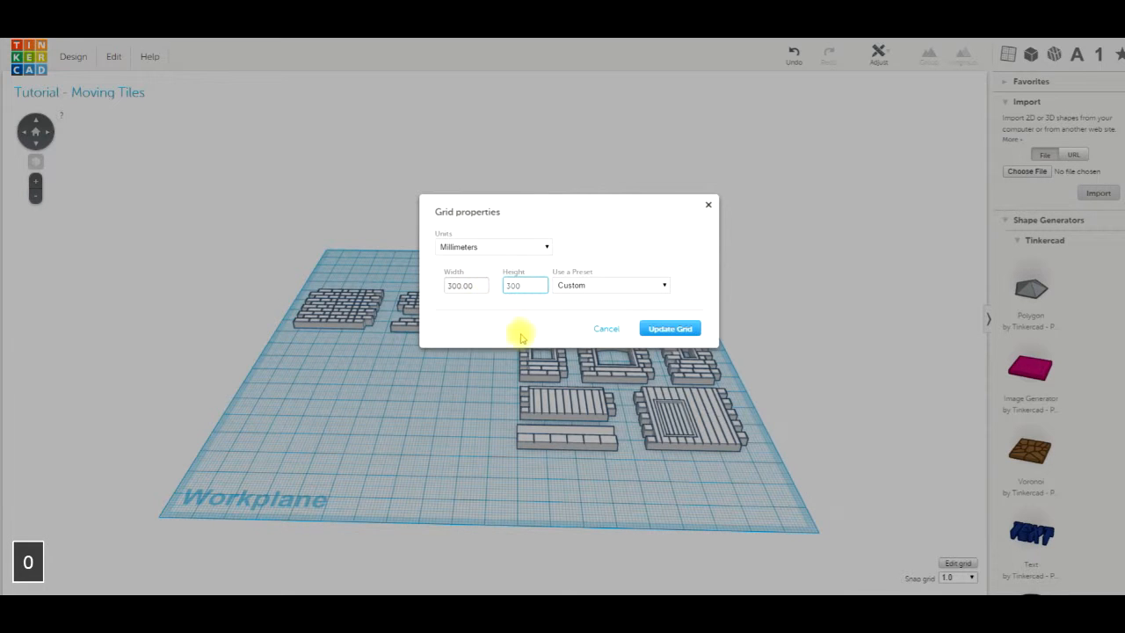
left_click(661, 331)
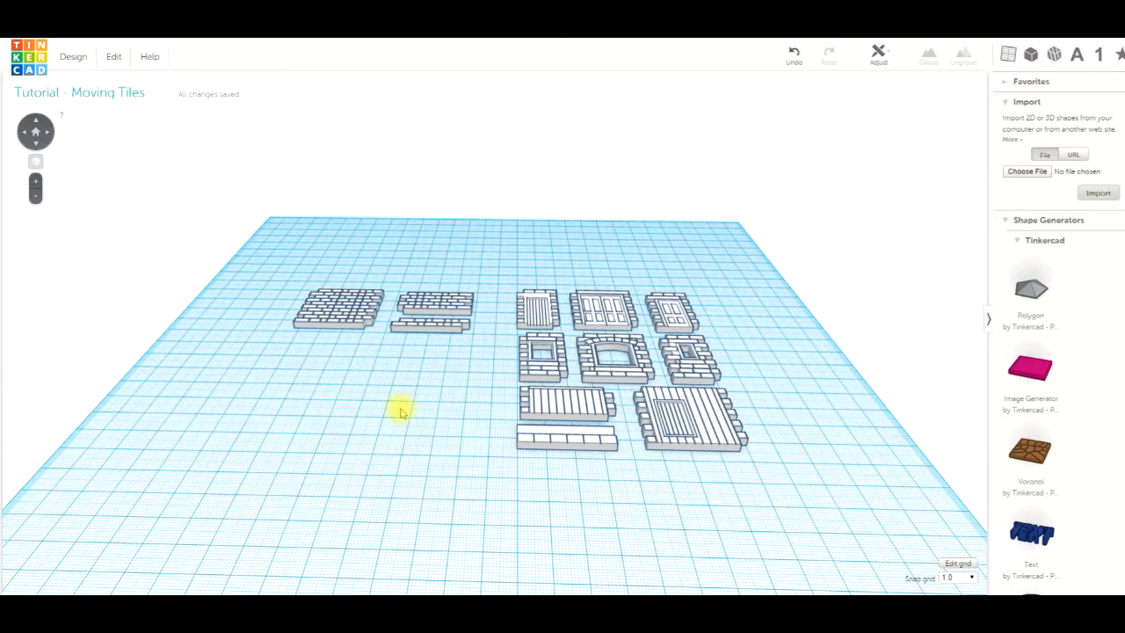
Step: Move all the wall, door, window and floor tiles together into the back-right corner of the workplane
left_click_drag(281, 264, 758, 486)
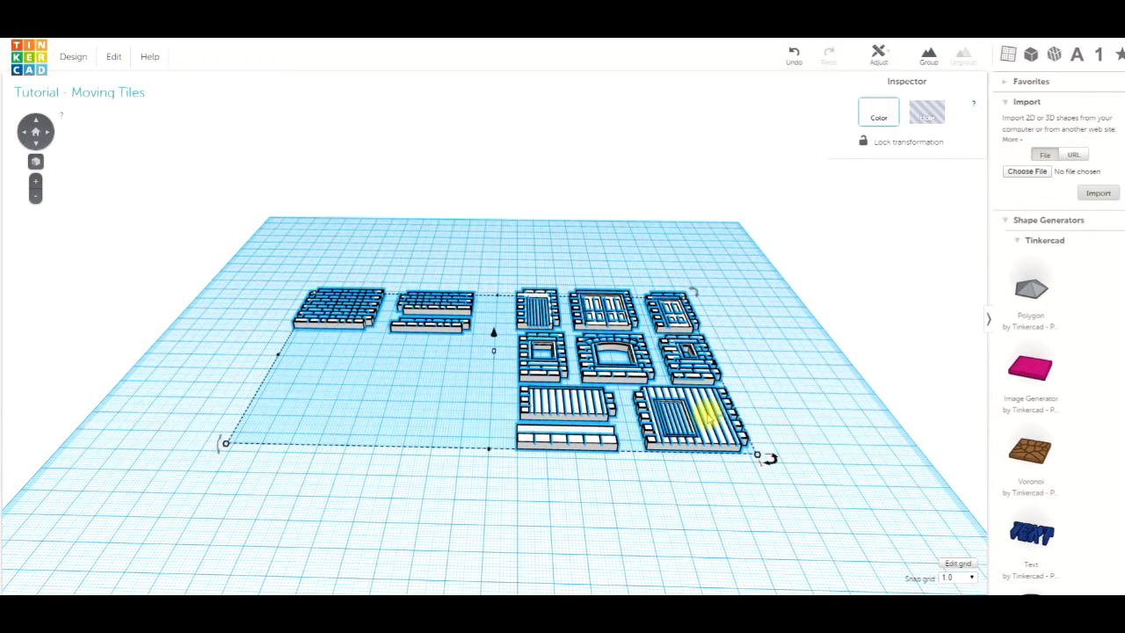
left_click_drag(757, 454, 760, 457)
left_click_drag(707, 413, 761, 291)
left_click(567, 305)
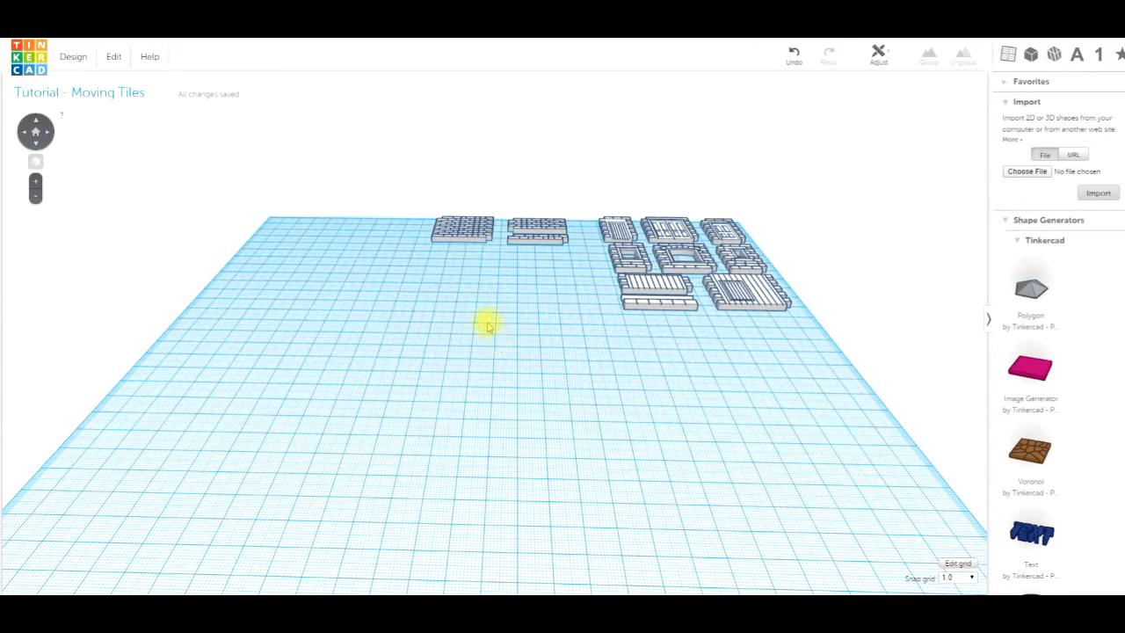
Step: Fit the view to the single-door tile and to the large brick tile, and return to the home view
left_click(724, 232)
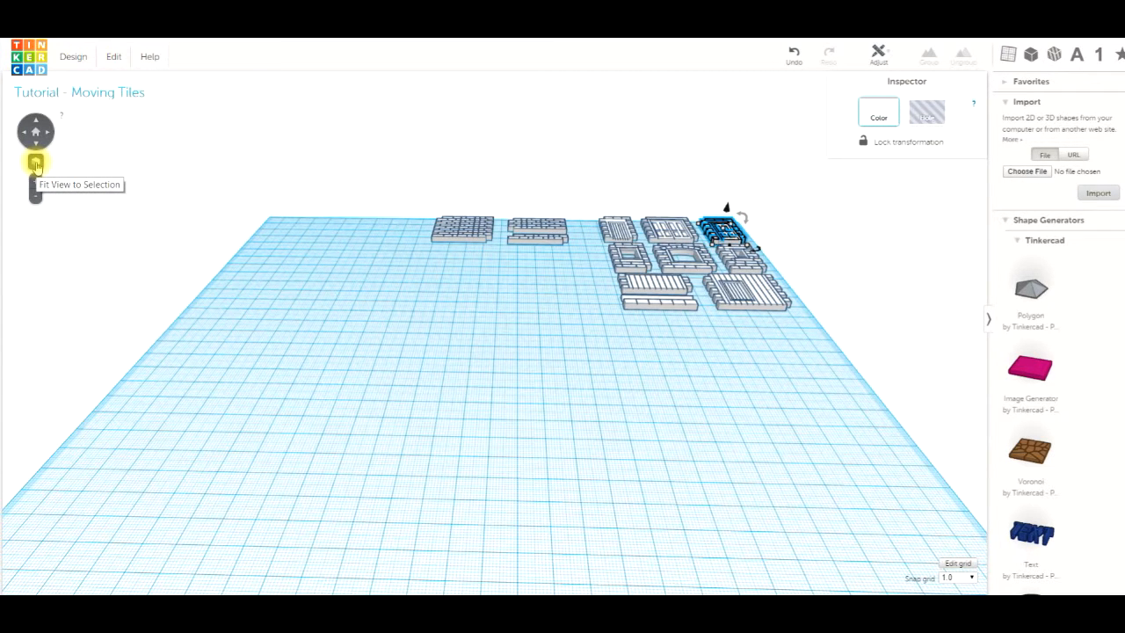
left_click(36, 164)
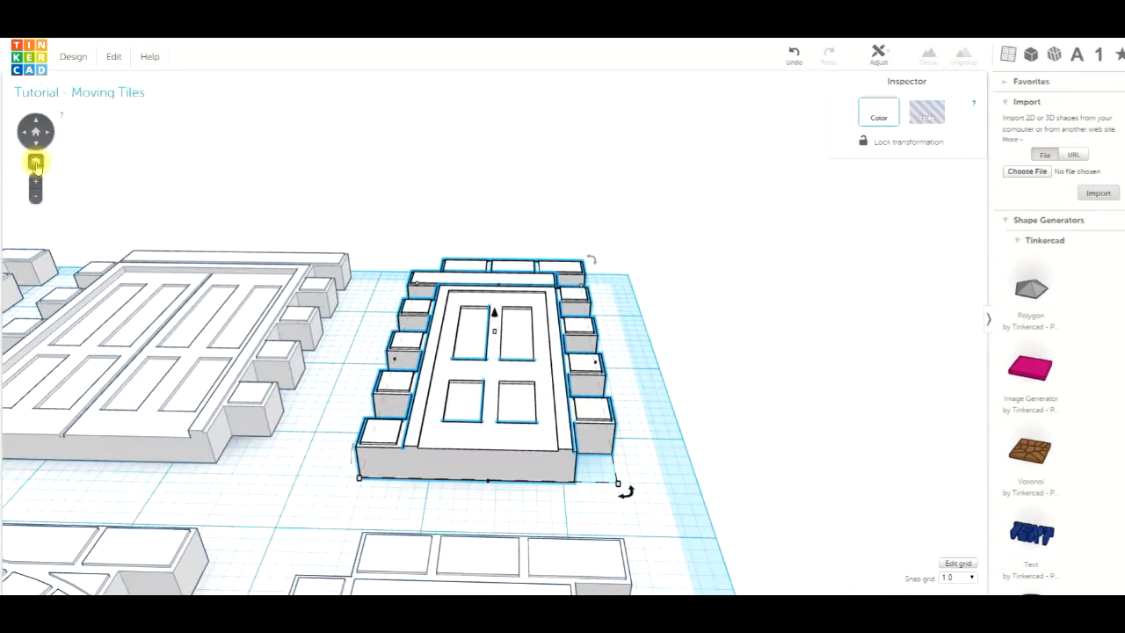
scroll(254, 262, "down", 6)
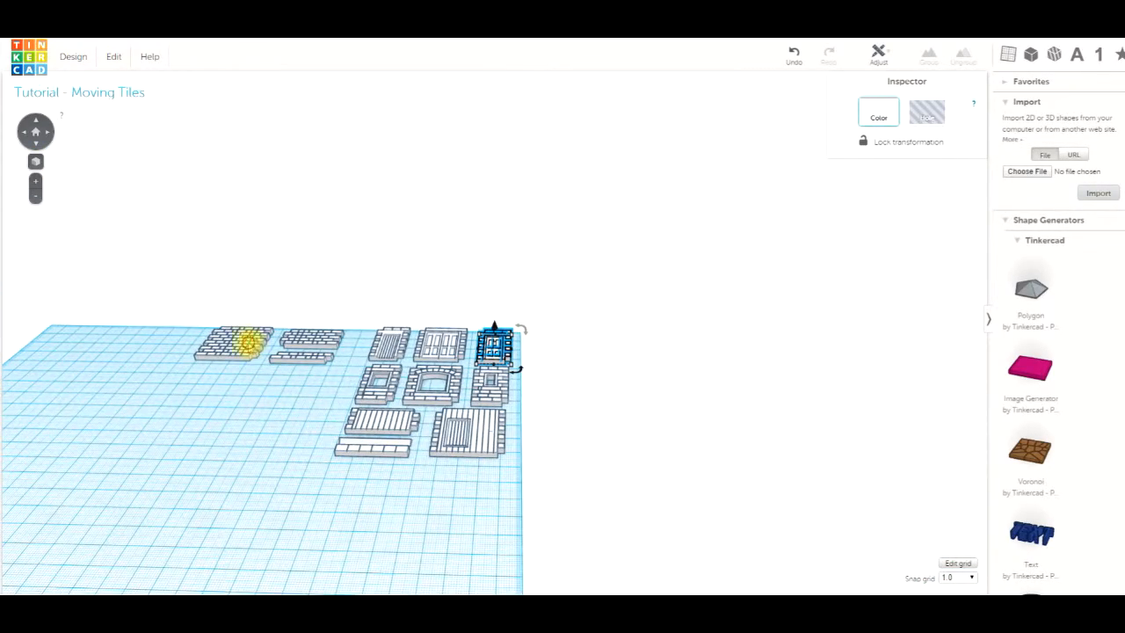
left_click(247, 344)
left_click(36, 163)
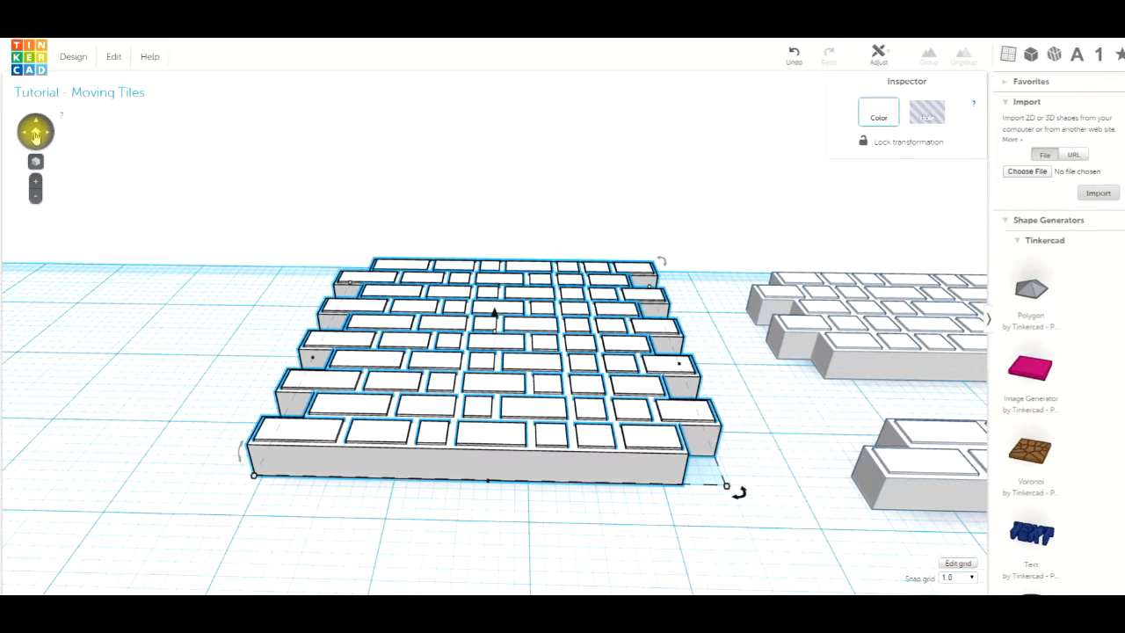
left_click(35, 133)
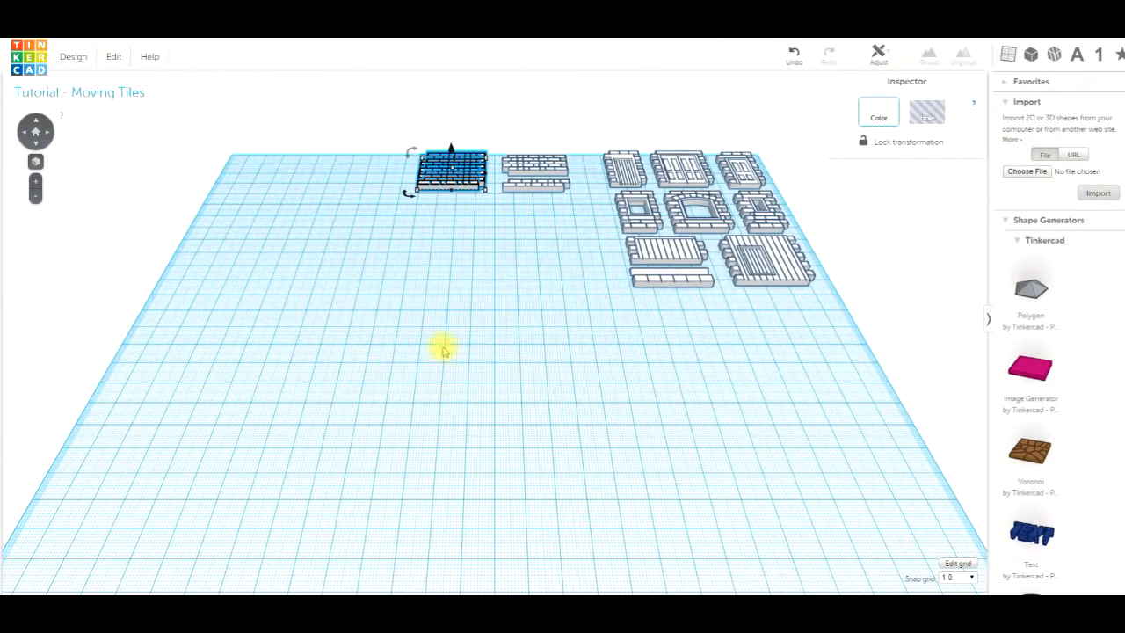
left_click(317, 285)
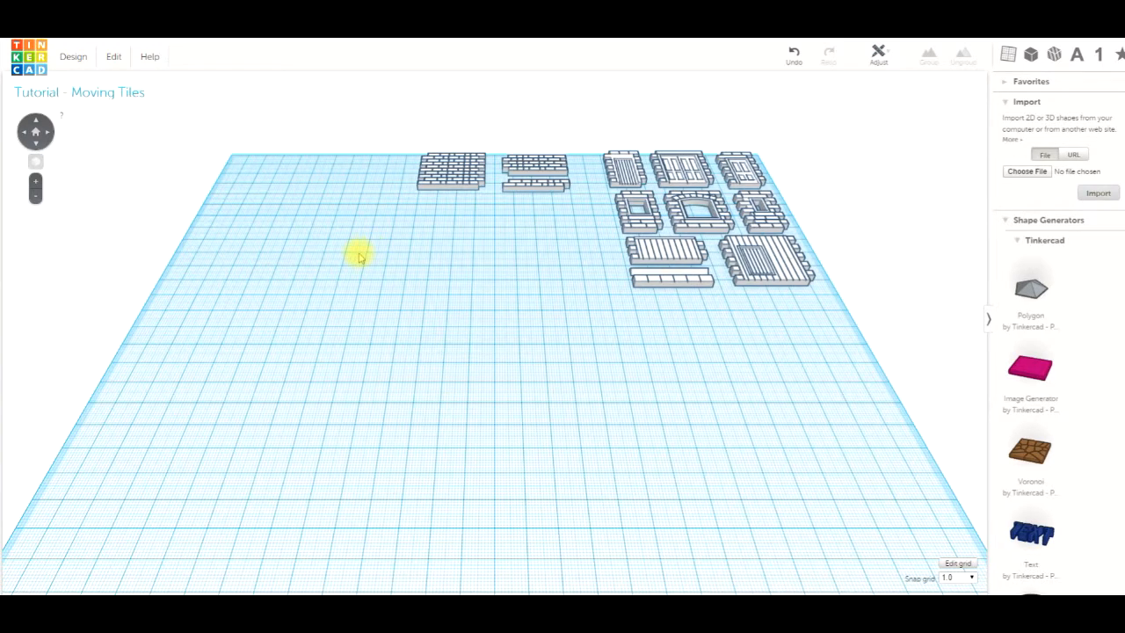
Step: Orbit all the way around the workplane to view the tiles from every side, and return to the home view
left_click(47, 134)
left_click(46, 134)
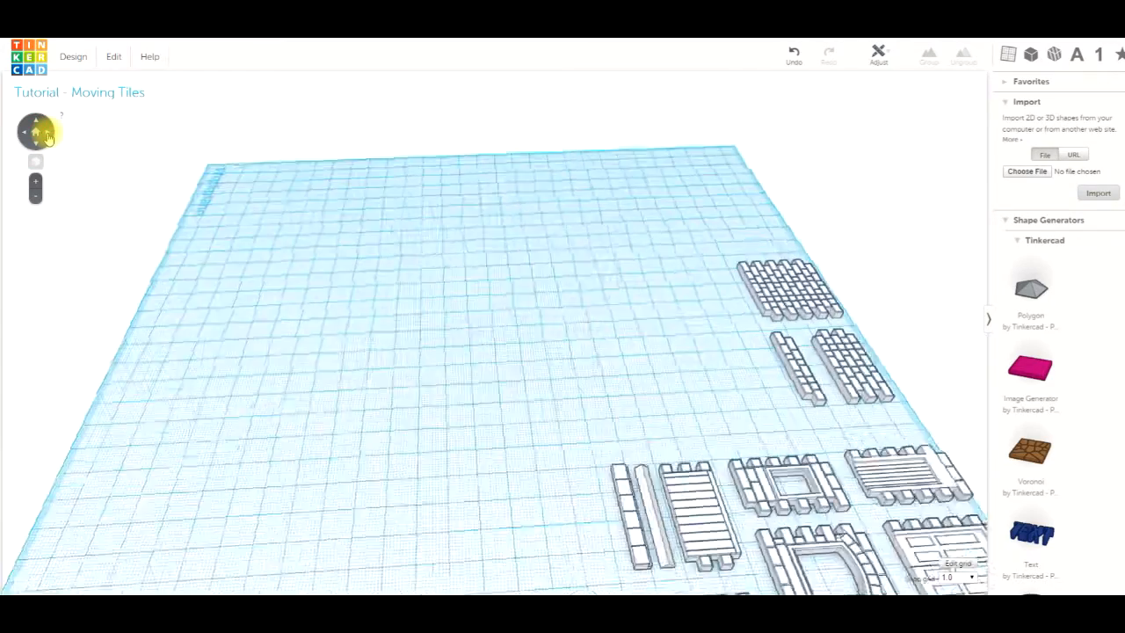
left_click(47, 134)
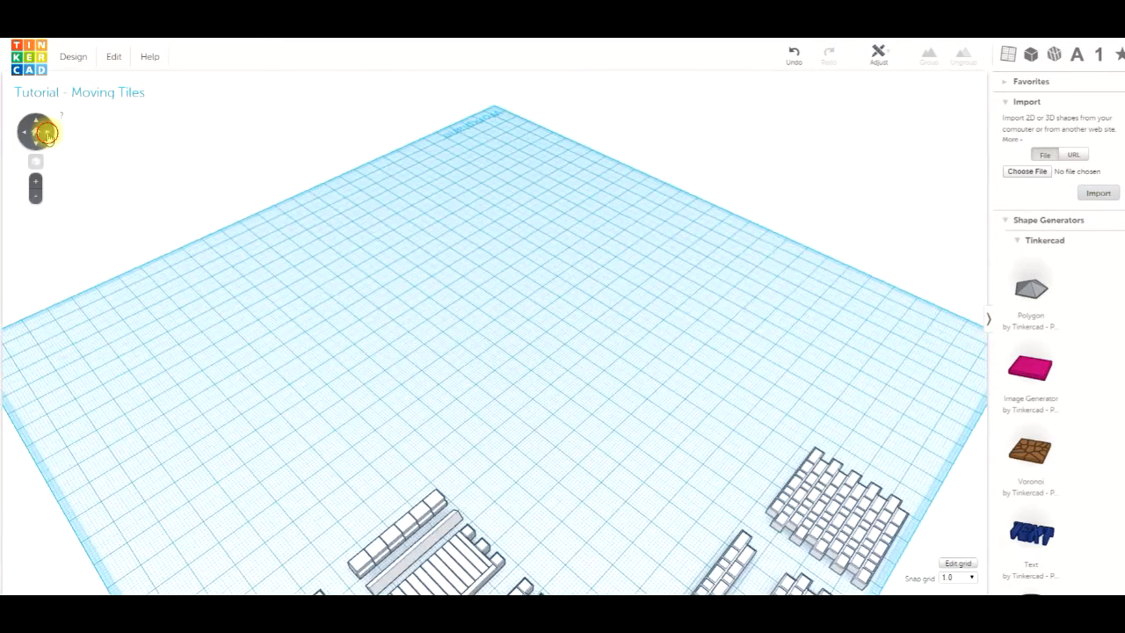
left_click(46, 134)
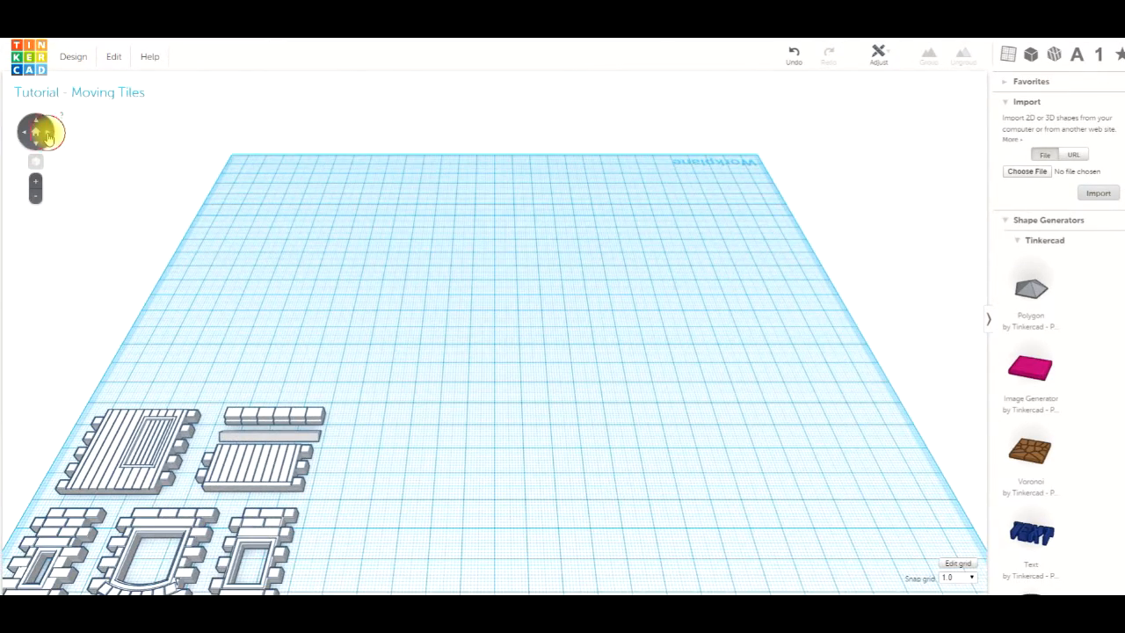
left_click(49, 134)
left_click(47, 134)
left_click(47, 134)
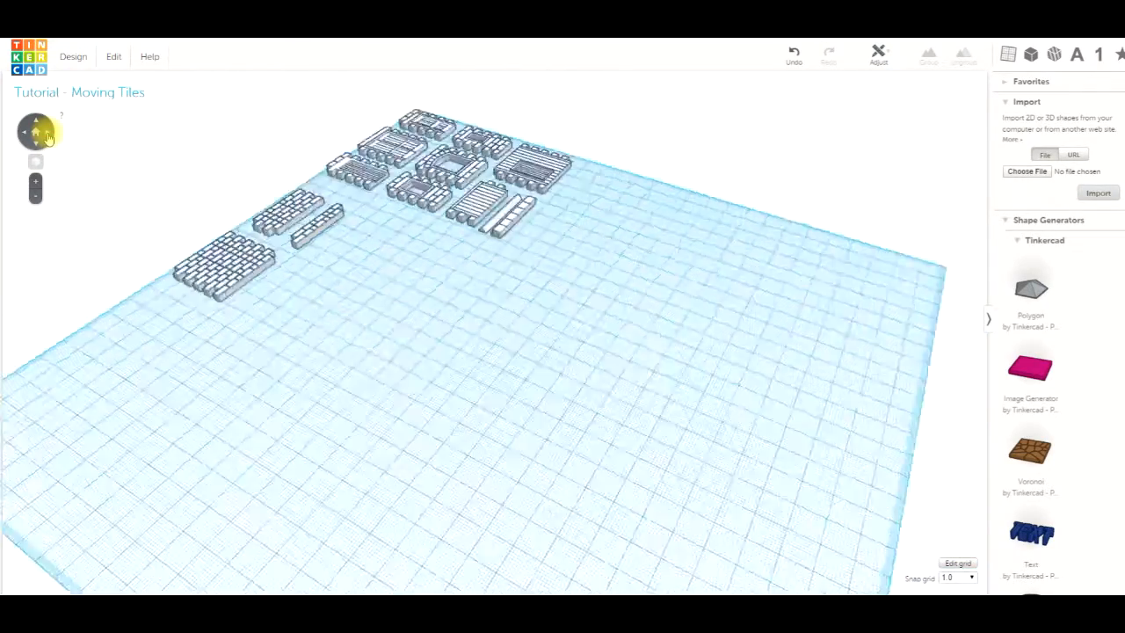
left_click(48, 134)
left_click(35, 131)
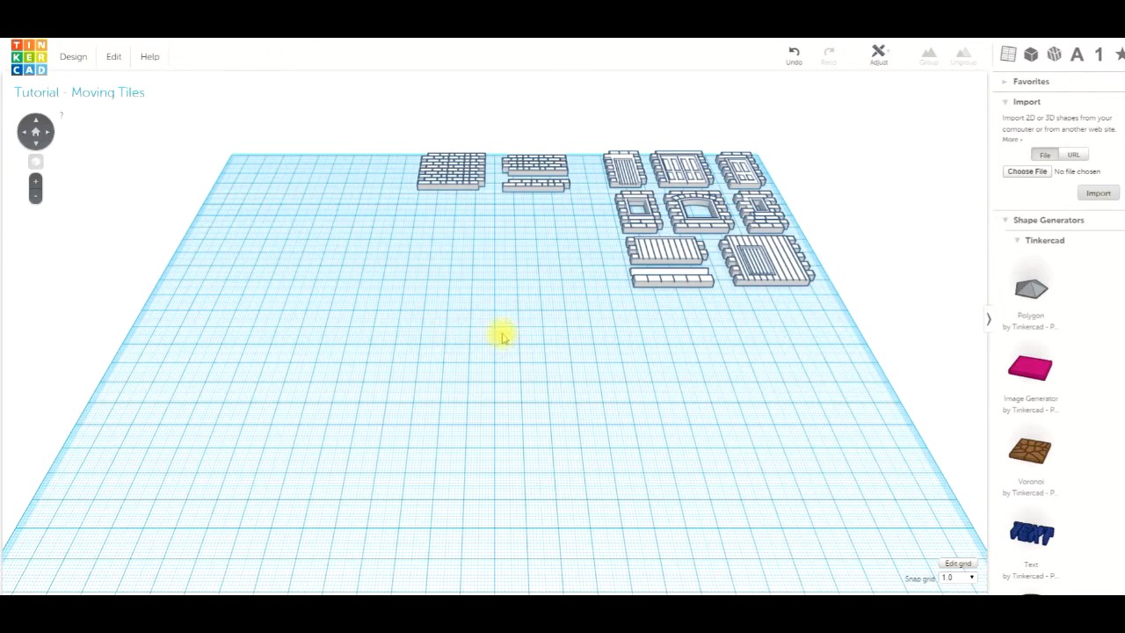
right_click_drag(492, 352, 373, 169)
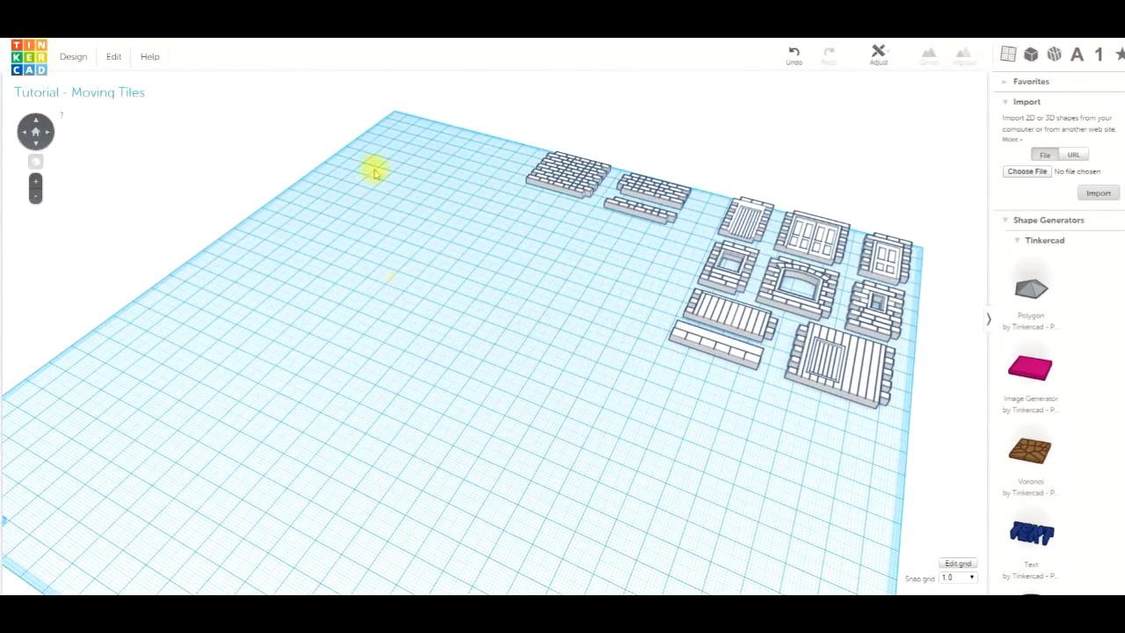
left_click(36, 137)
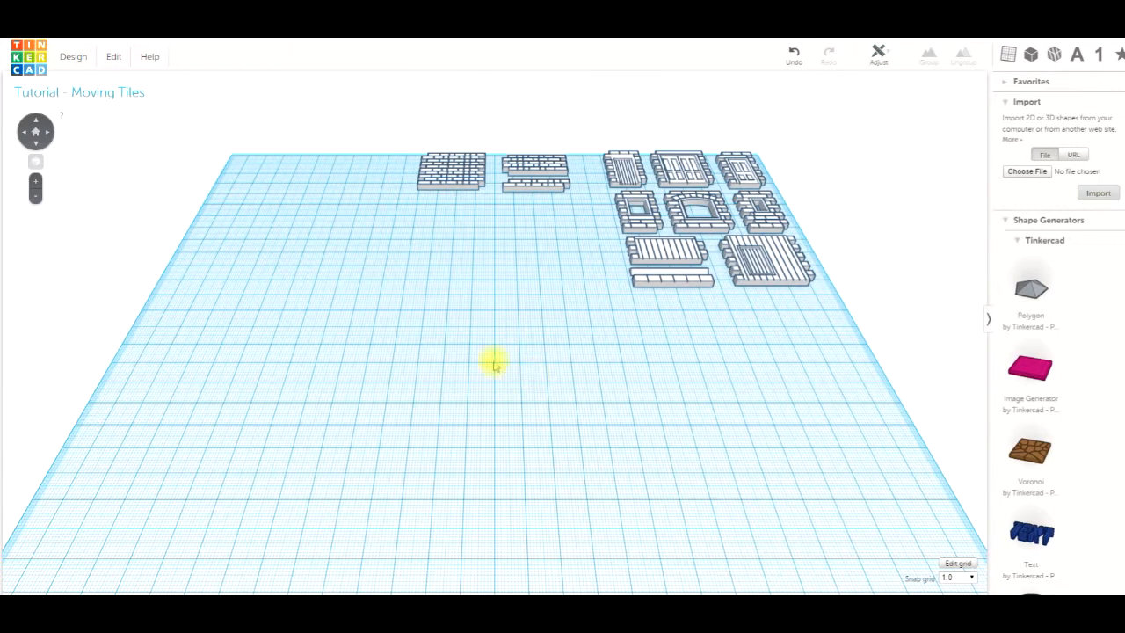
Step: Copy and paste the large brick tile, and place the copy in the open area near the workplane's left edge
left_click(454, 174)
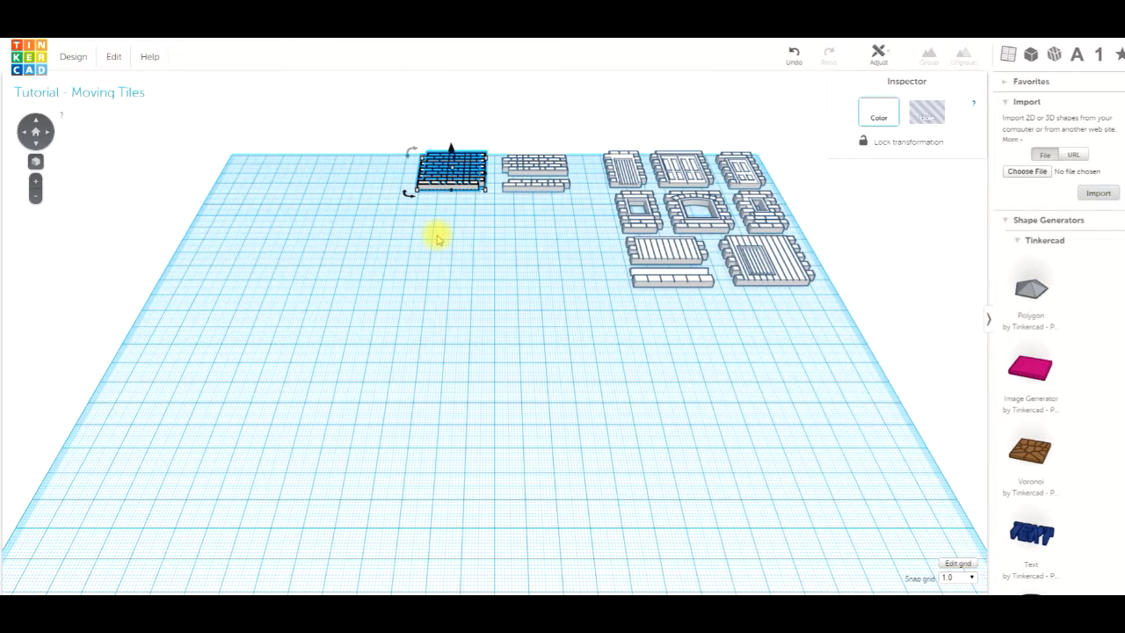
key("ctrl+c")
key("ctrl+v")
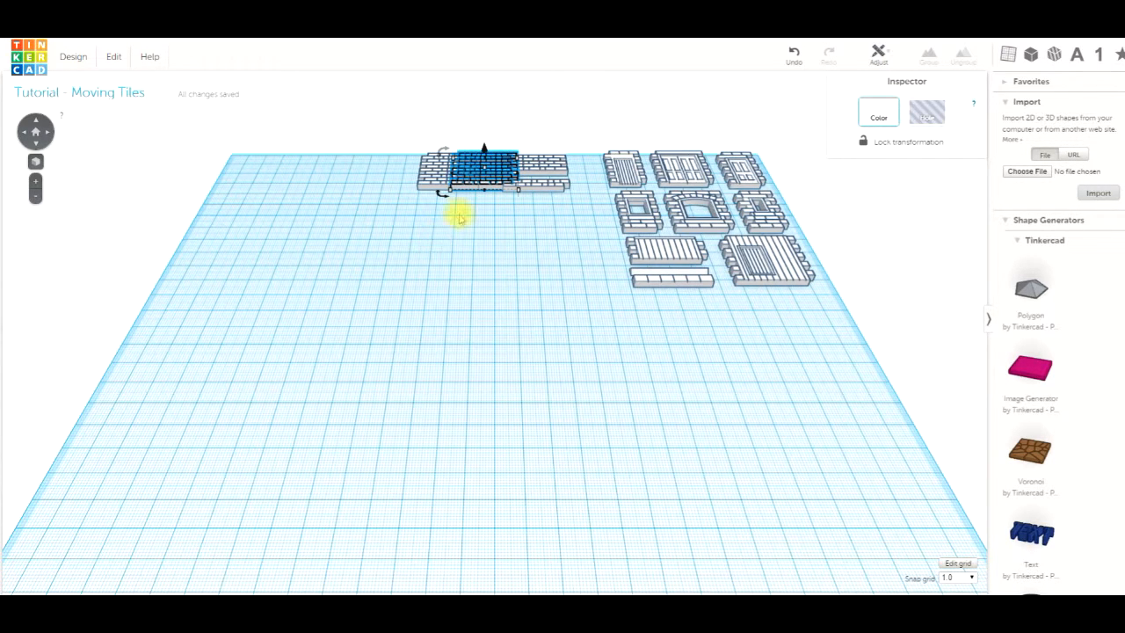
left_click_drag(490, 168, 283, 334)
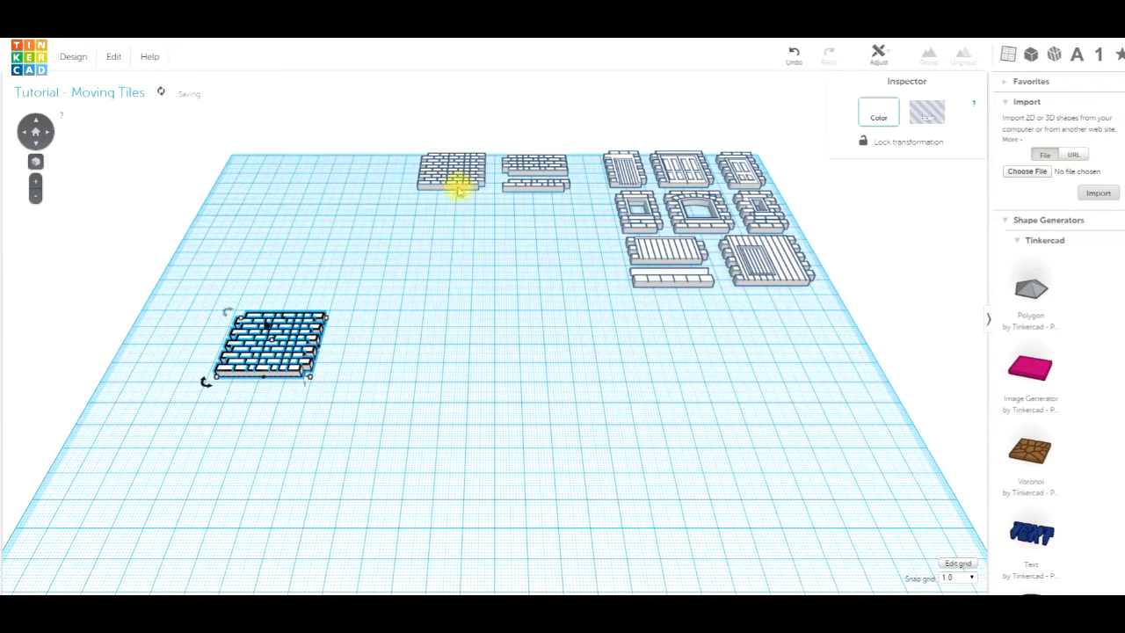
Step: Duplicate the large brick tile in place and move the duplicate to the middle of the workplane
left_click(457, 172)
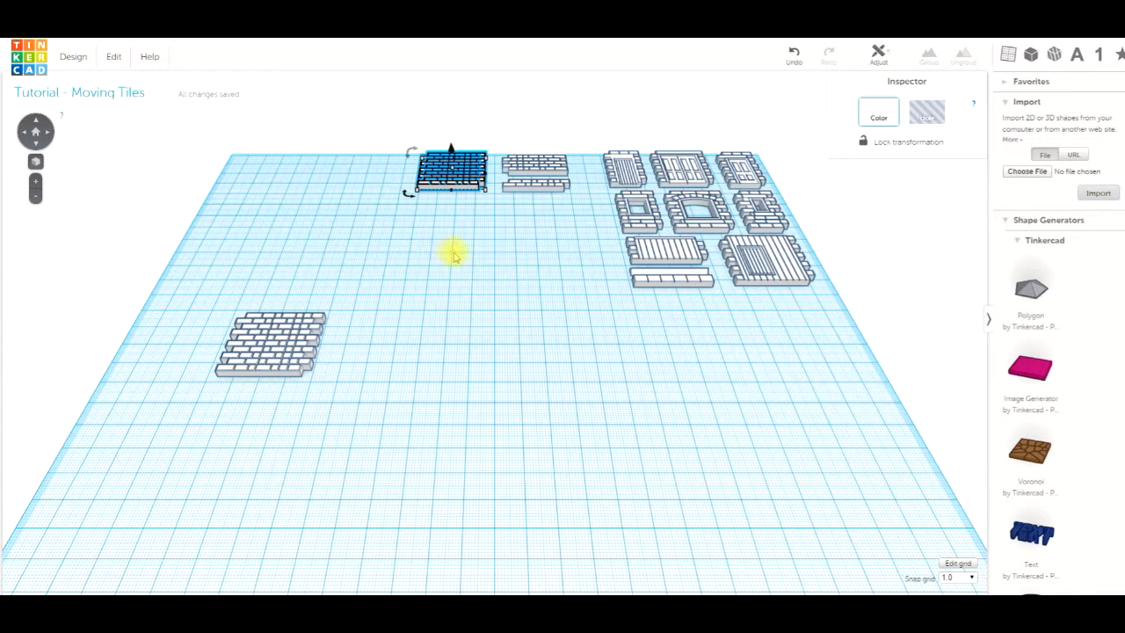
key("ctrl+d")
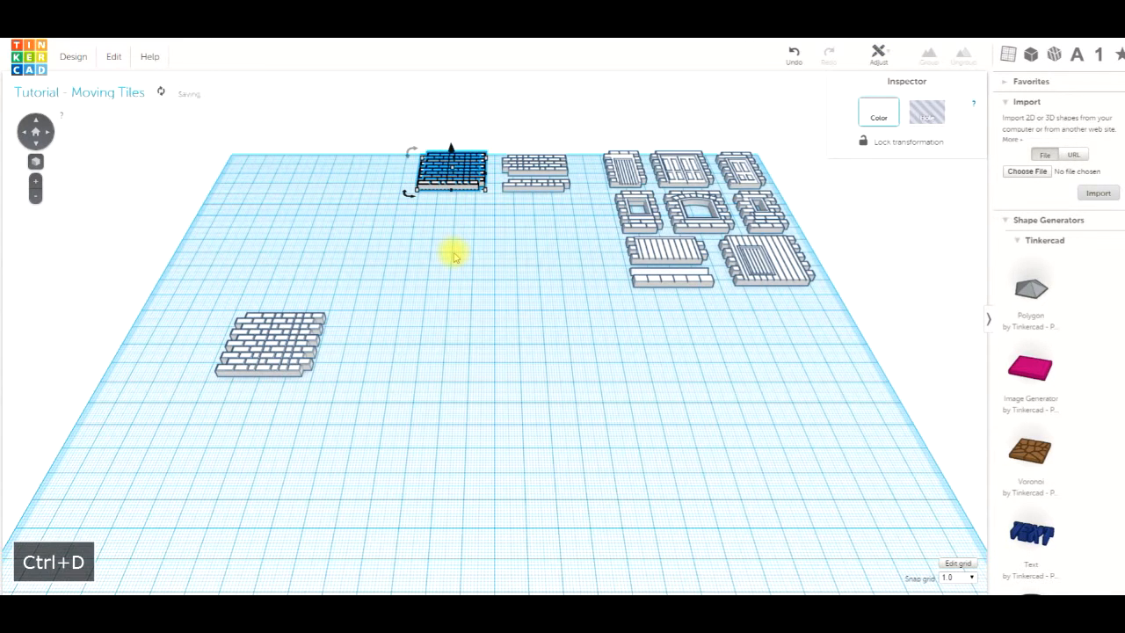
left_click_drag(462, 176, 446, 255)
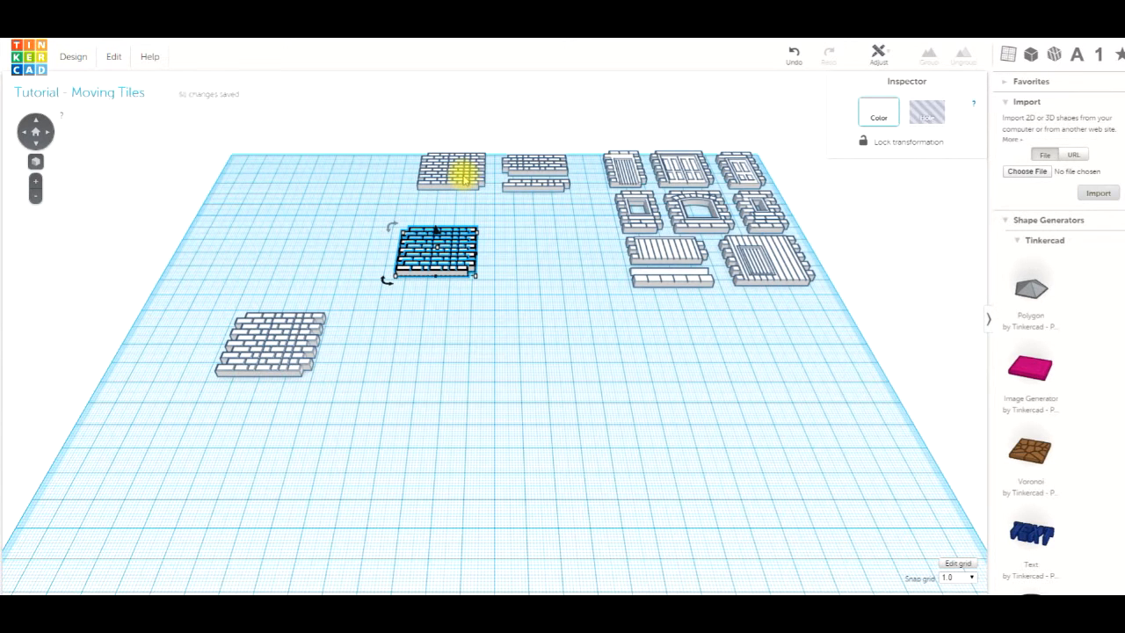
left_click_drag(452, 251, 453, 322)
Step: Move the original large brick tile slightly toward the front of the workplane, and undo that move
left_click(454, 178)
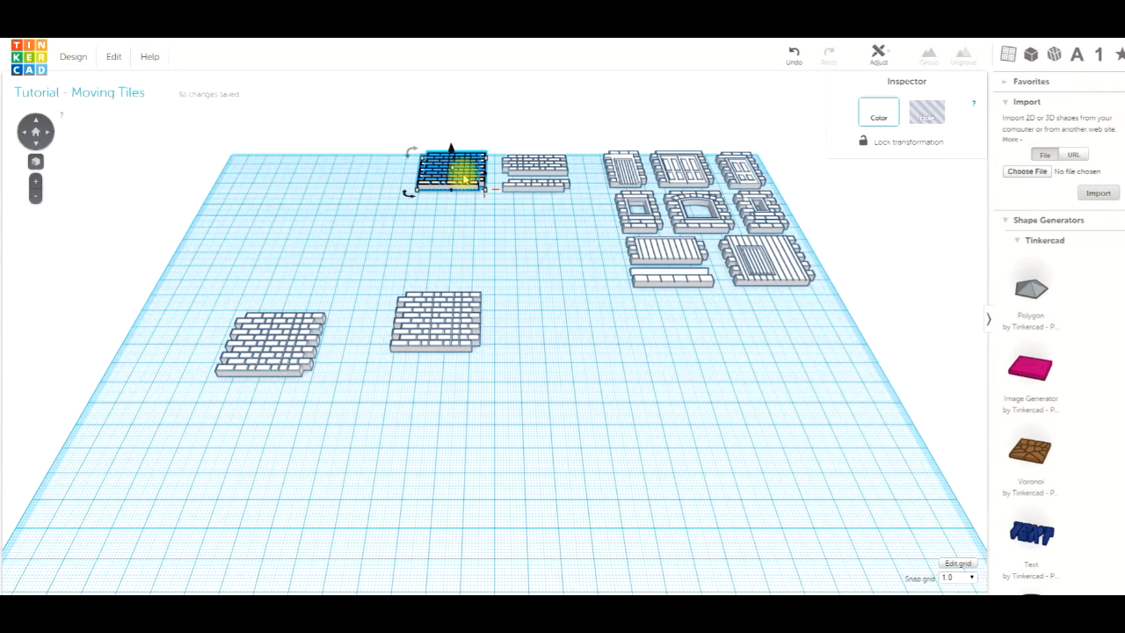
left_click_drag(462, 179, 460, 207)
left_click(793, 56)
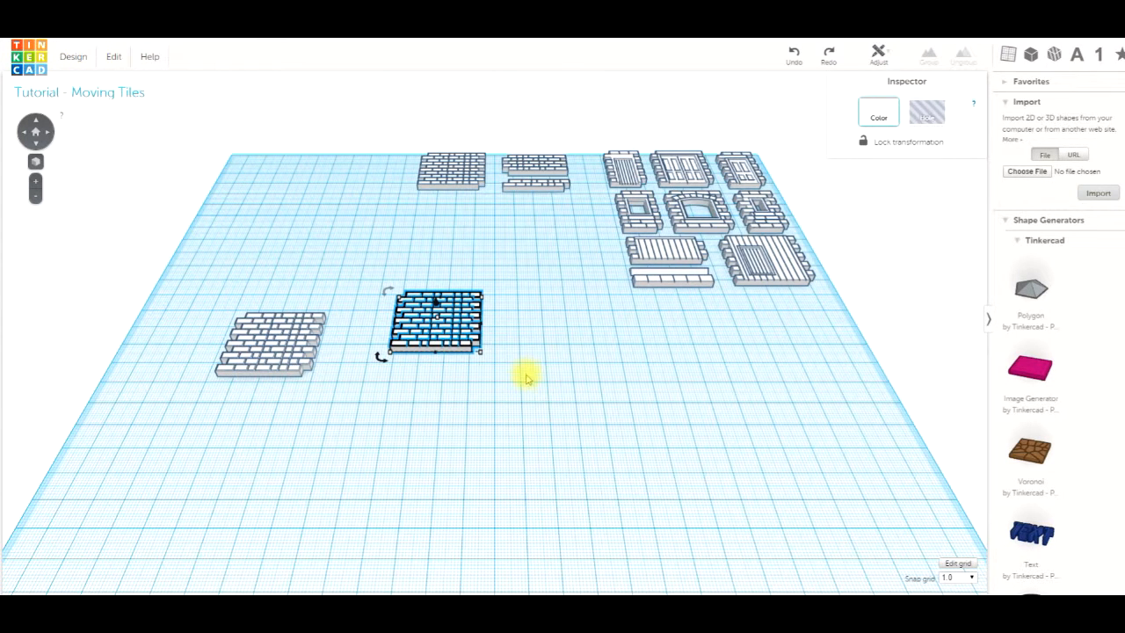
Step: Move the duplicated brick tile from the middle toward the back-left of the workplane, and delete it
left_click(521, 387)
right_click_drag(525, 369, 531, 384)
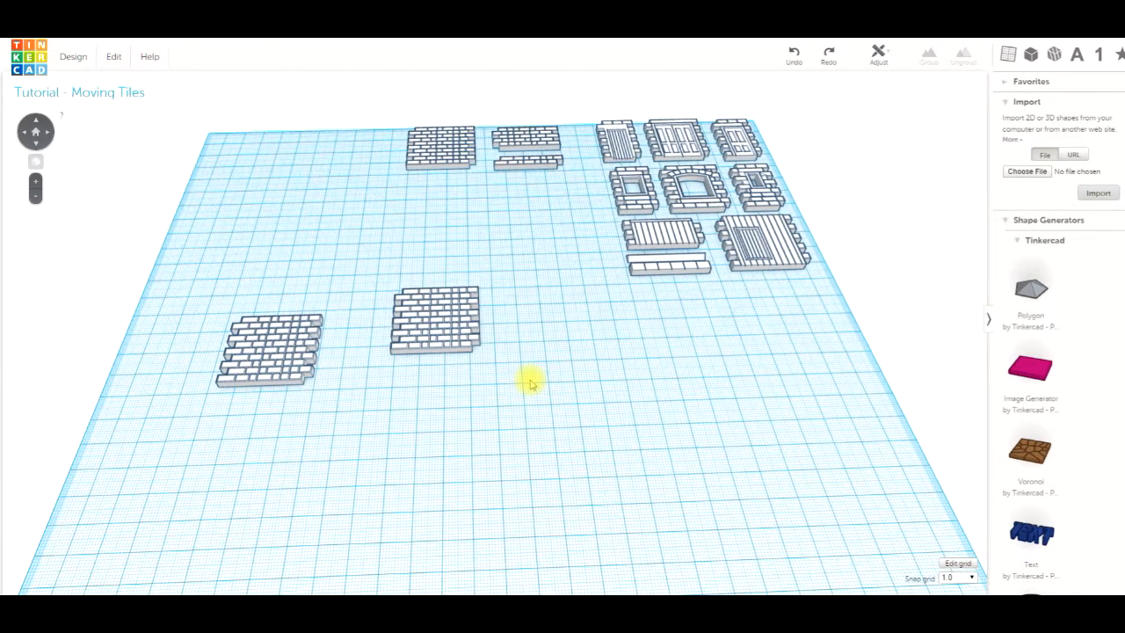
left_click(448, 323)
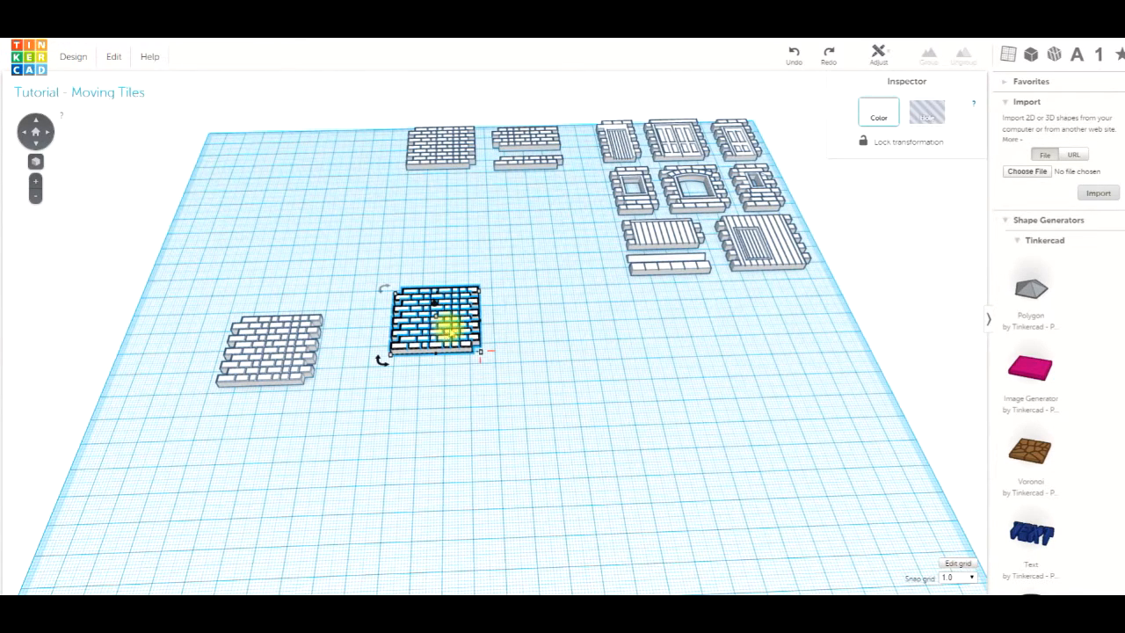
left_click_drag(448, 329, 351, 202)
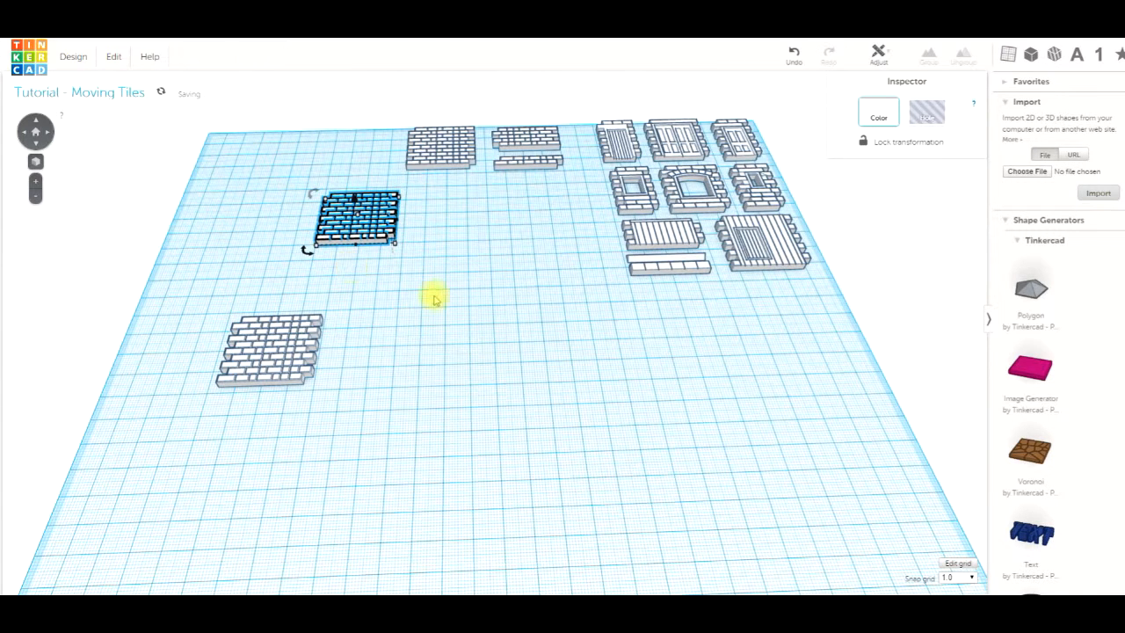
left_click(440, 297)
left_click(378, 232)
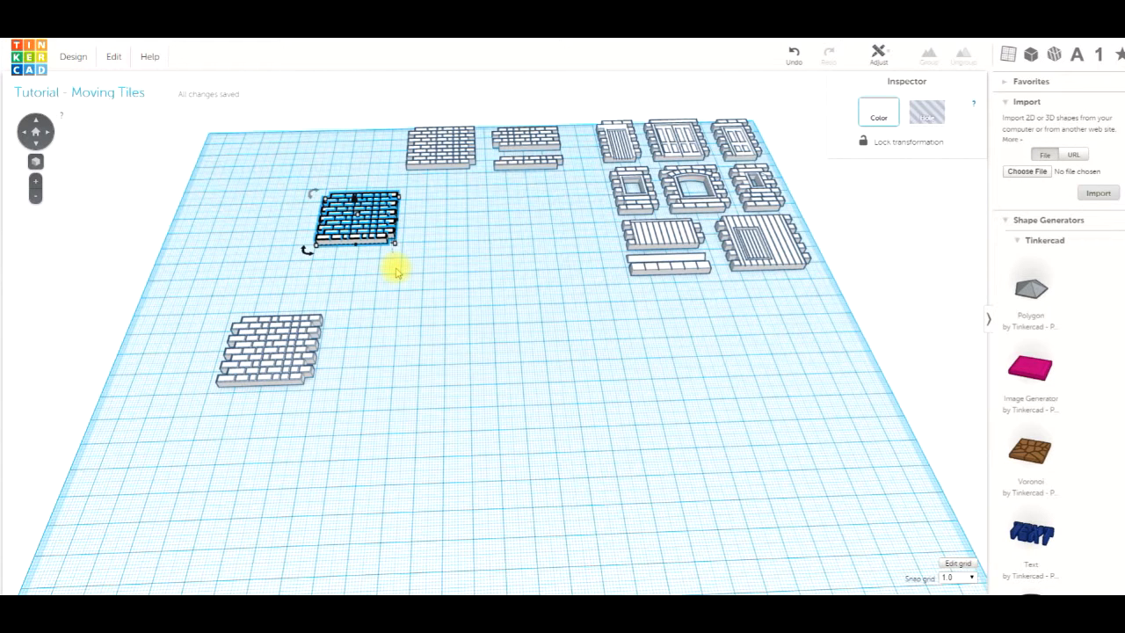
key("Delete")
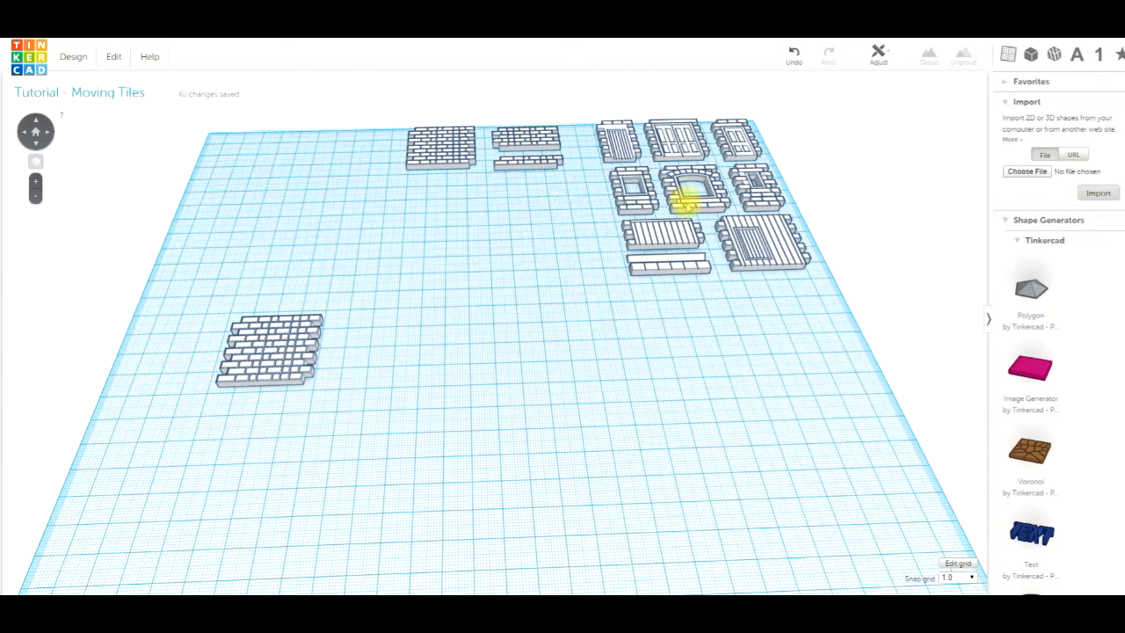
Step: Duplicate the arched window tile and place the duplicate just right of the large brick tile in the open area
left_click(685, 202)
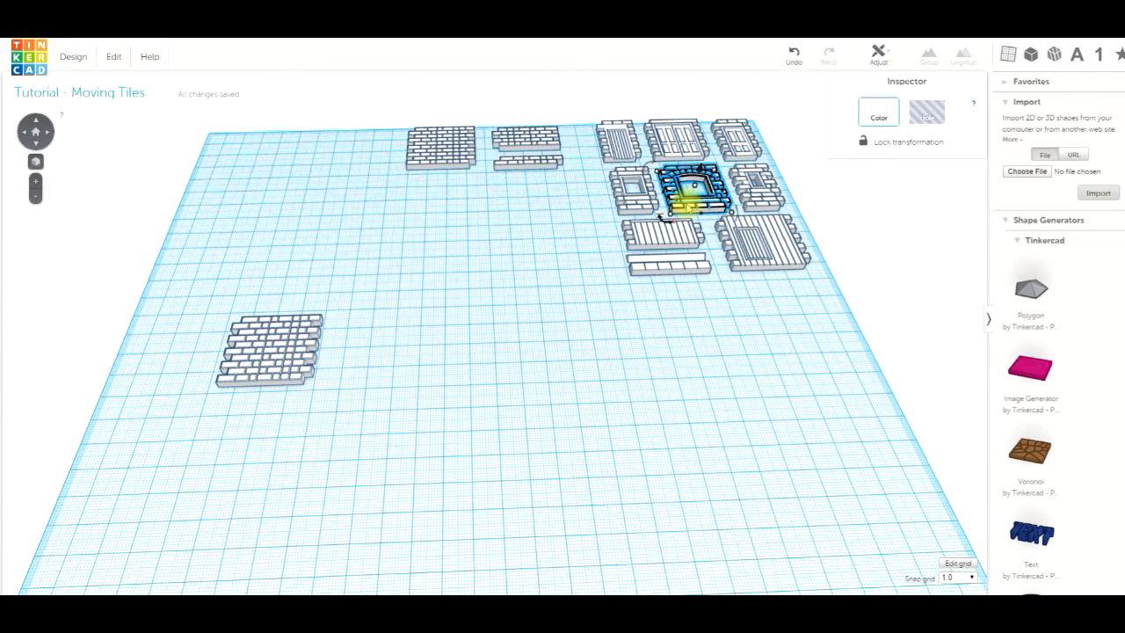
key("ctrl+d")
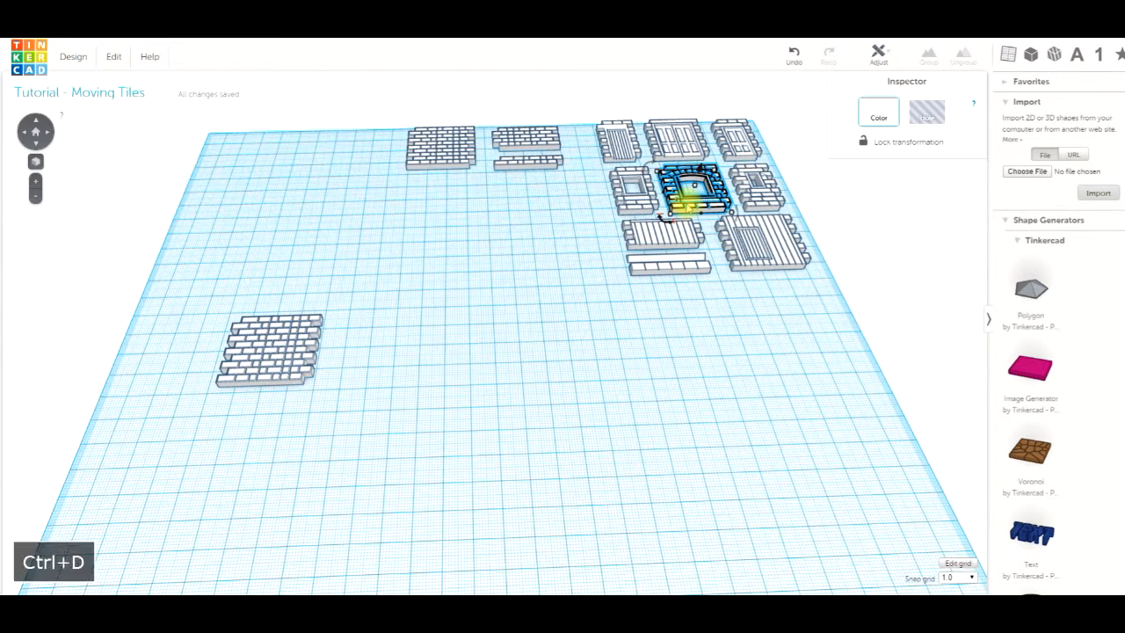
left_click_drag(686, 204, 343, 374)
left_click(471, 416)
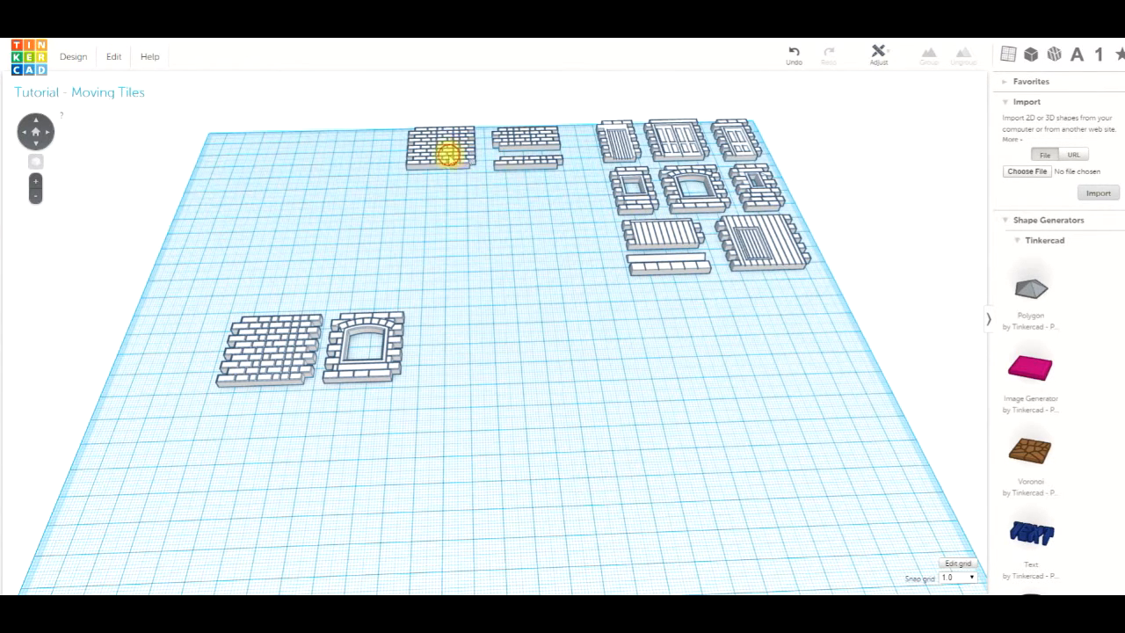
Step: Duplicate the original large brick tile at the back and place the duplicate just right of the copied window tile
left_click(448, 150)
key("ctrl+d")
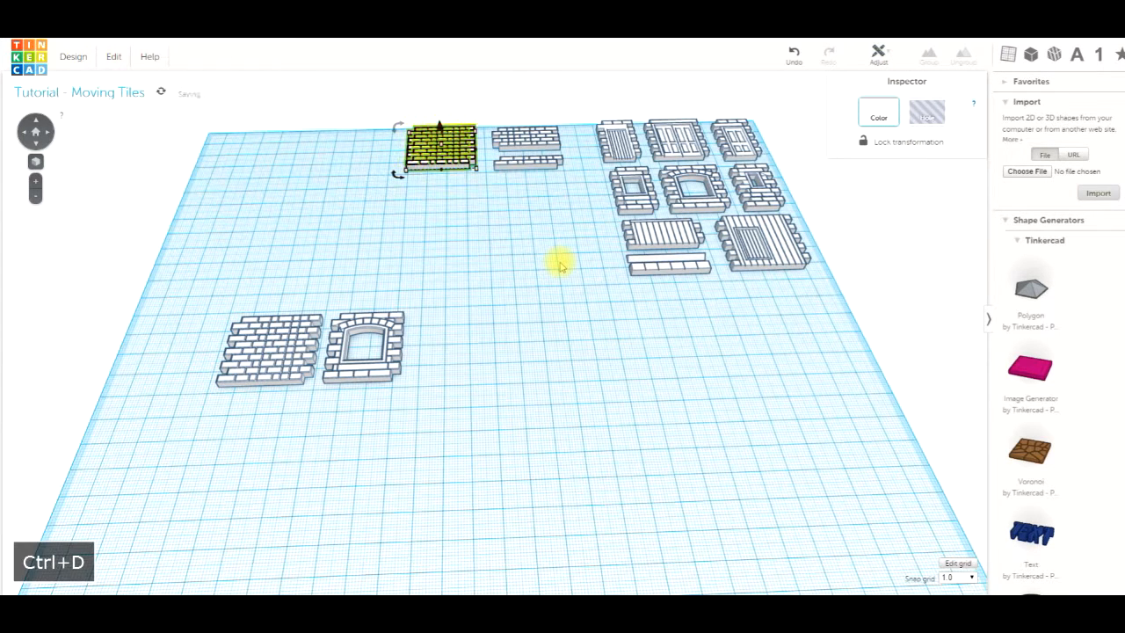
left_click_drag(479, 282, 478, 345)
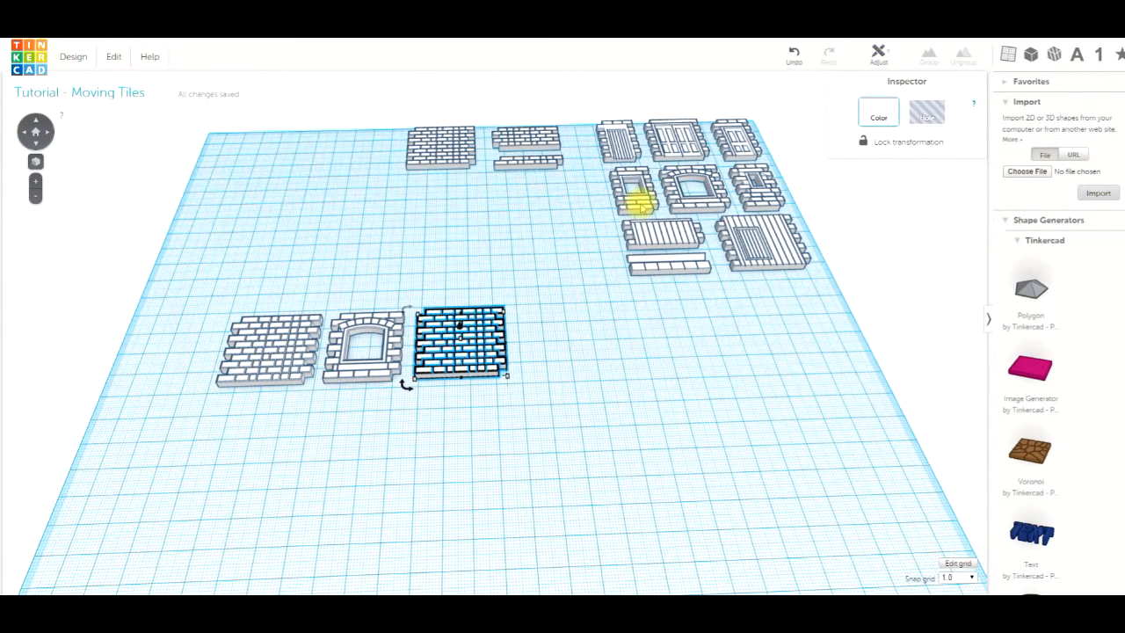
Step: Duplicate the single door tile and place the duplicate at the right end of the new tile row
left_click(741, 145)
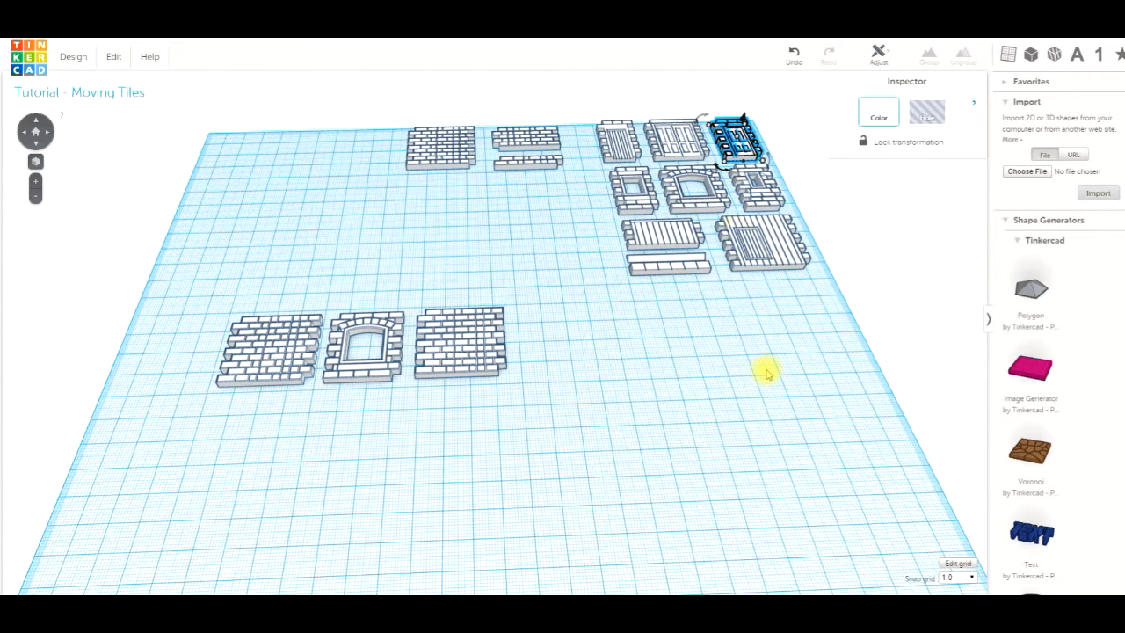
key("ctrl+d")
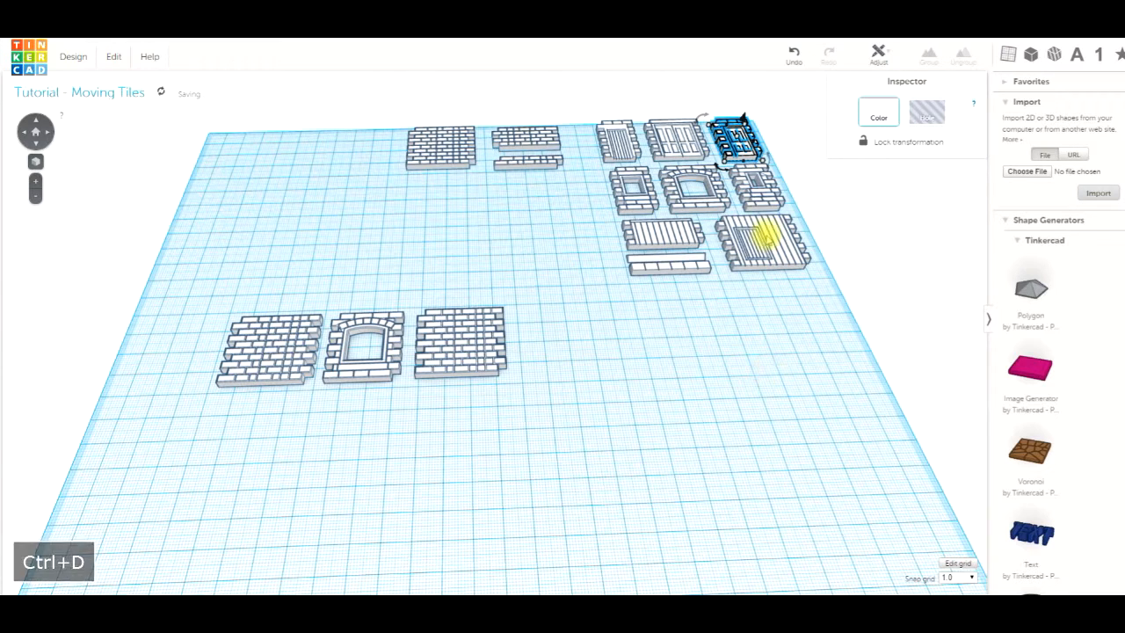
left_click_drag(734, 156, 527, 348)
left_click(603, 359)
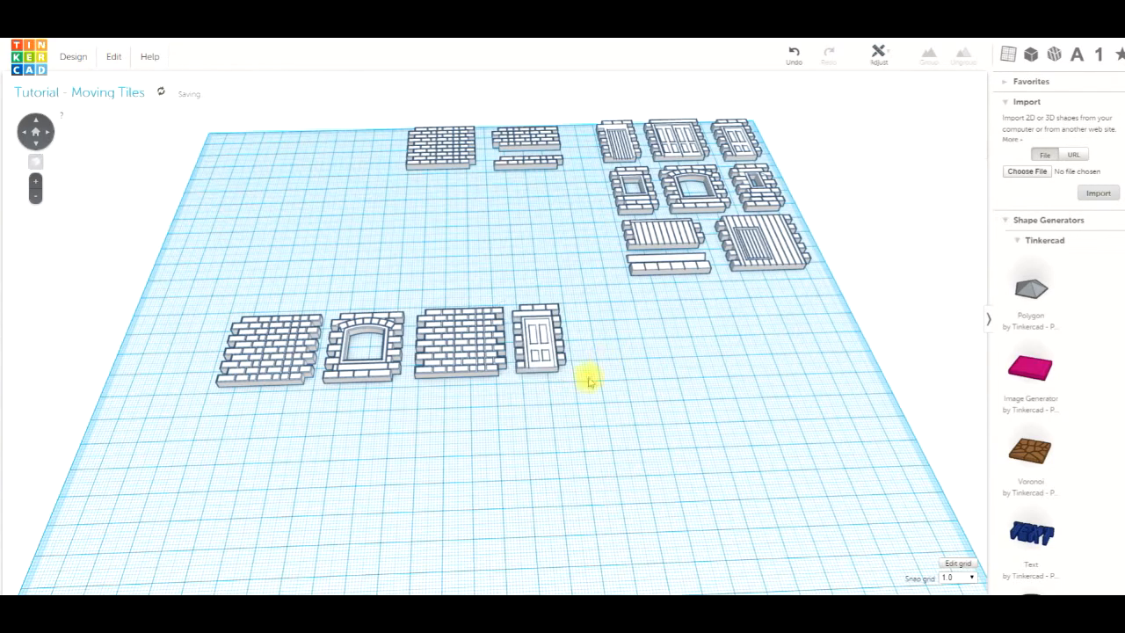
Step: Align the two large brick tiles of the new row with each other along their front edges
right_click_drag(487, 416, 479, 462)
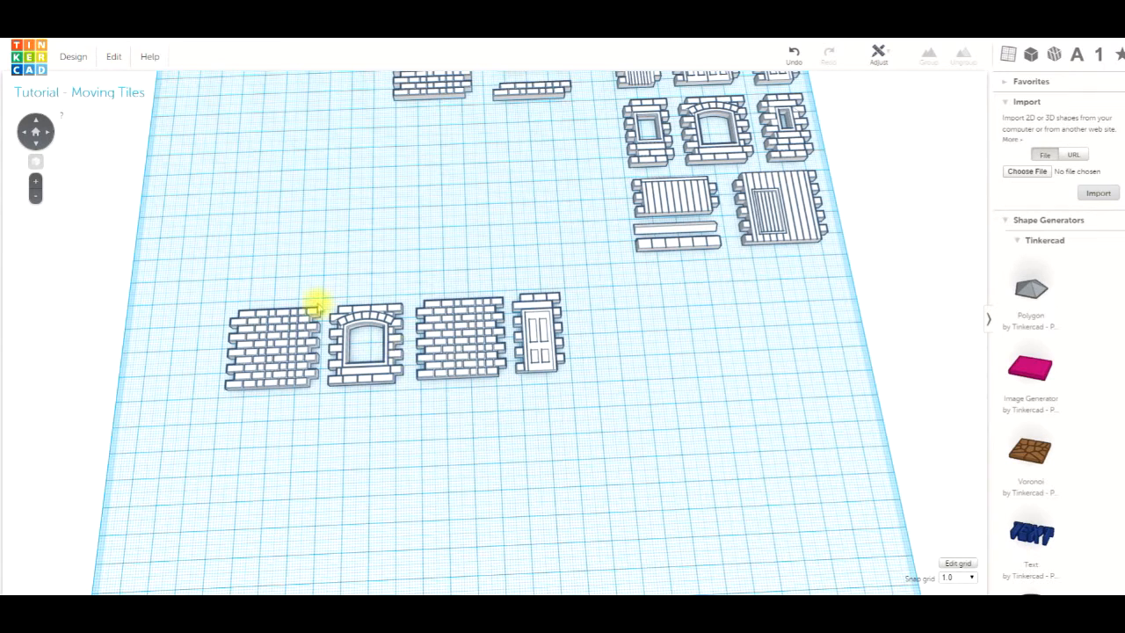
left_click_drag(248, 283, 538, 400)
left_click(329, 401)
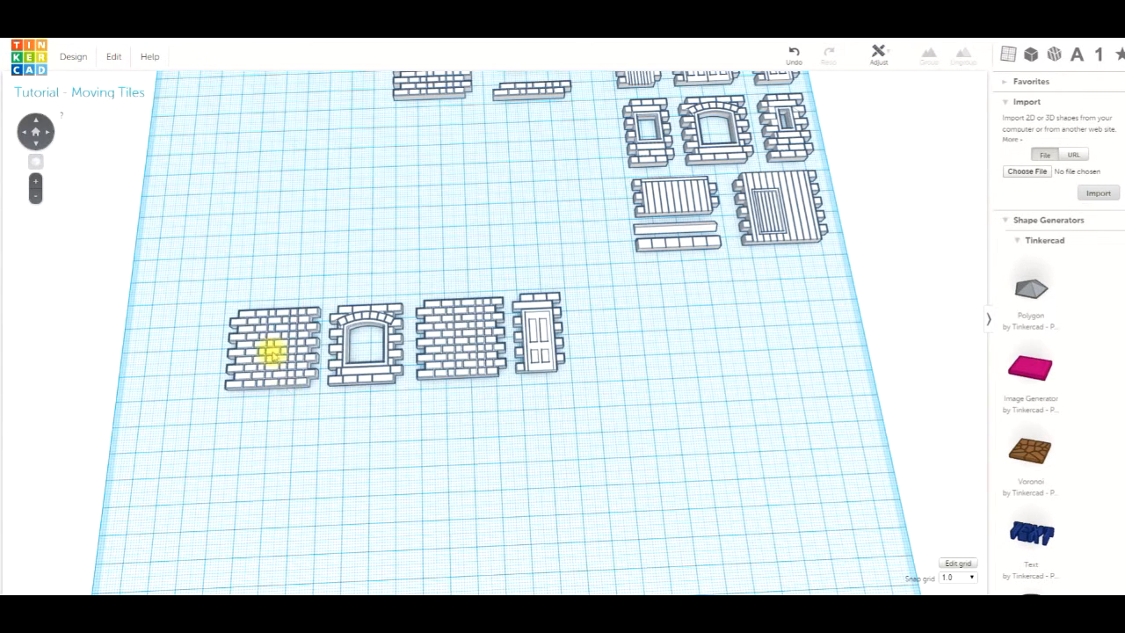
left_click(272, 352)
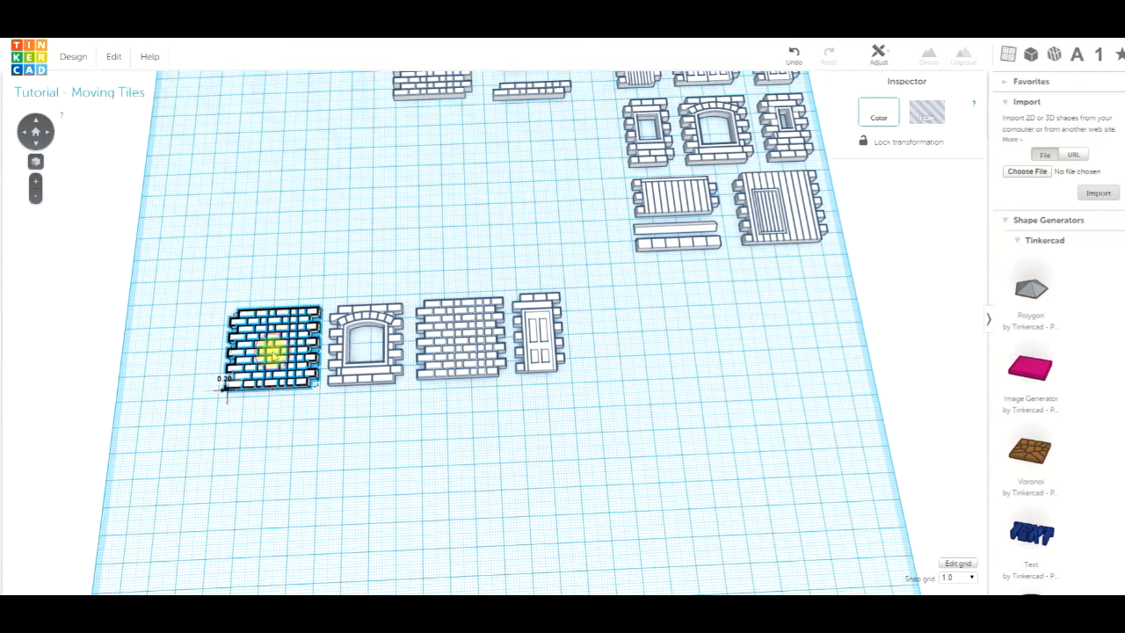
left_click(459, 361, "shift")
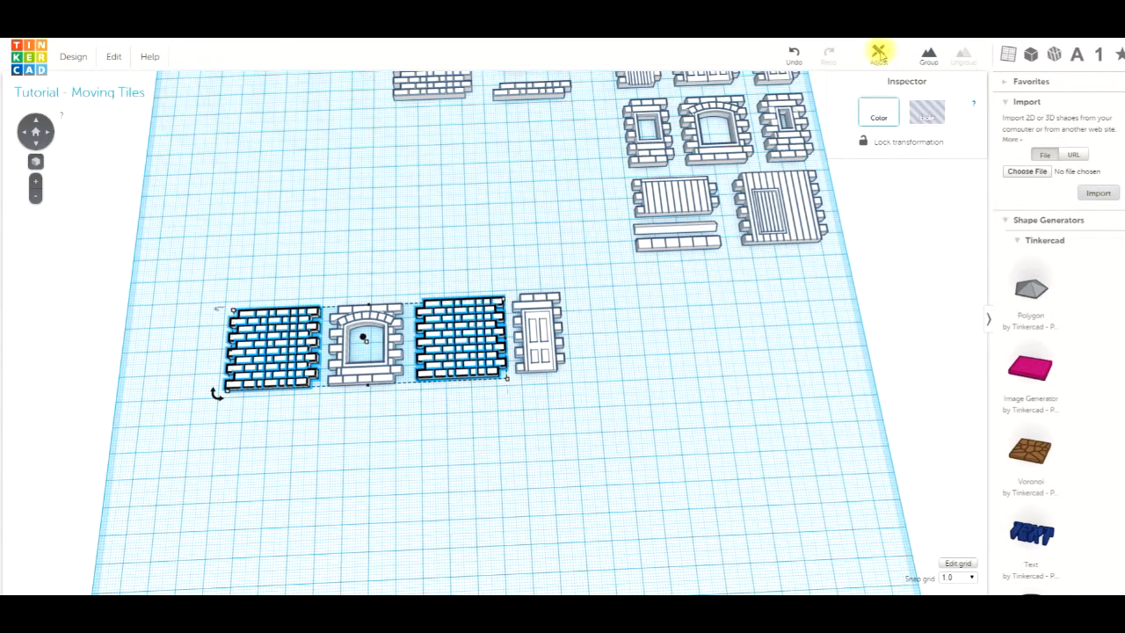
left_click(891, 57)
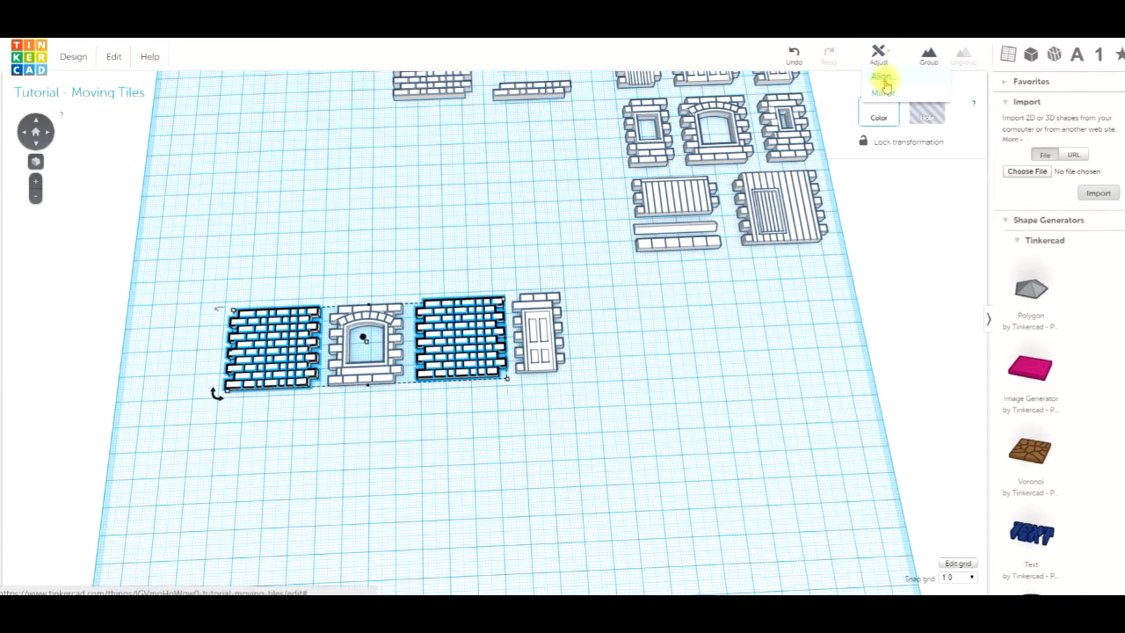
left_click(883, 81)
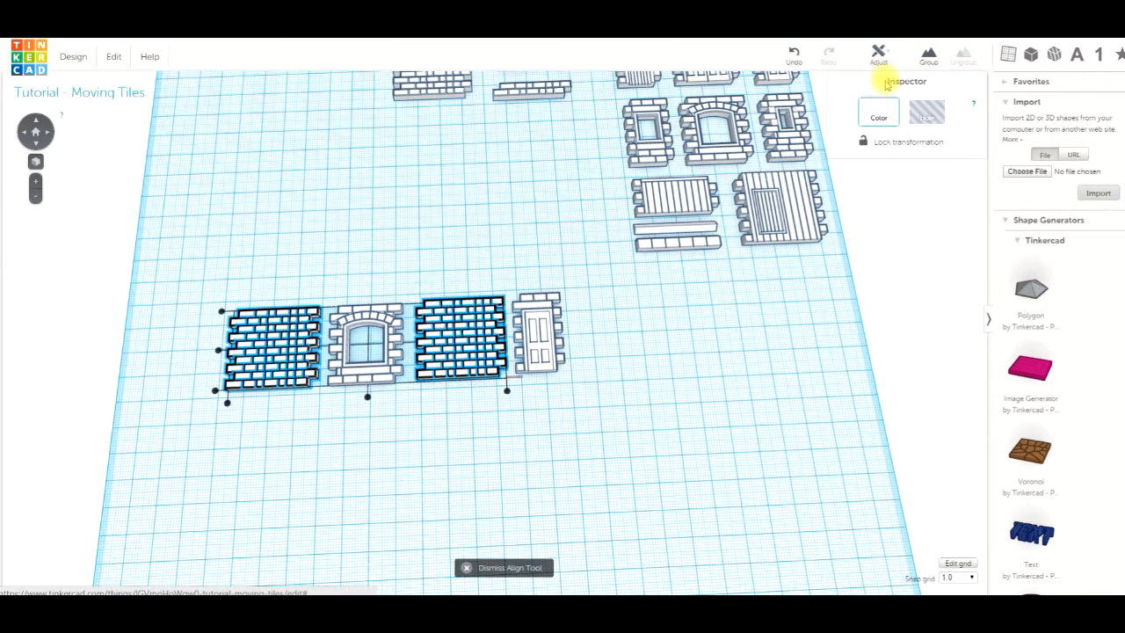
left_click(507, 391)
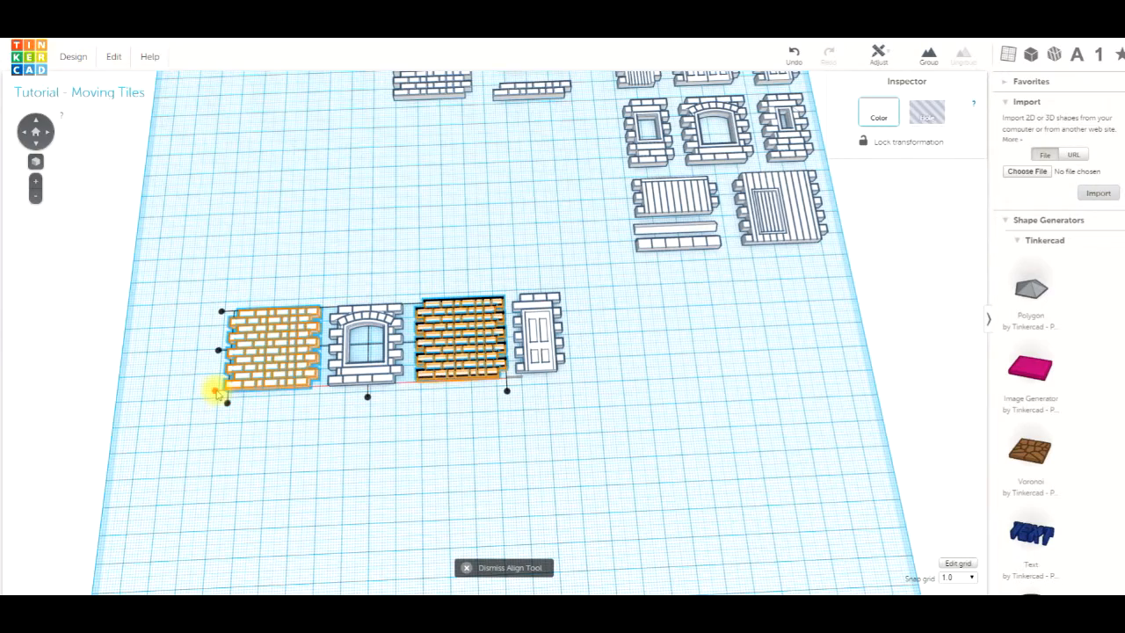
left_click(349, 430)
mouse_move(349, 431)
right_mouse_down()
mouse_move(293, 412)
mouse_move(360, 429)
right_mouse_up()
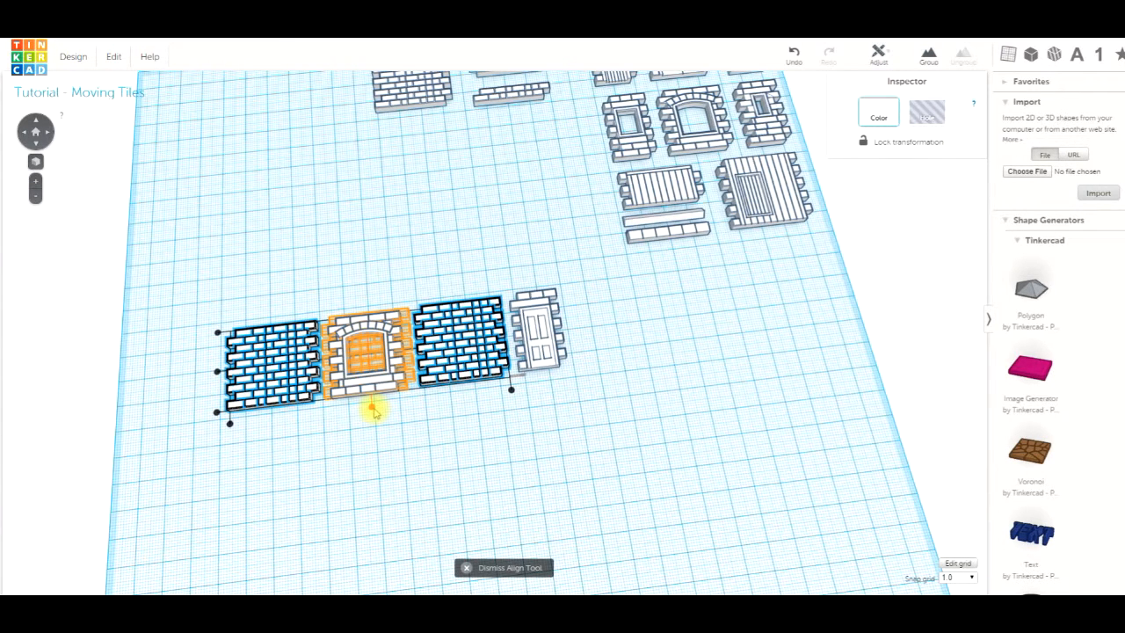
left_click(229, 427)
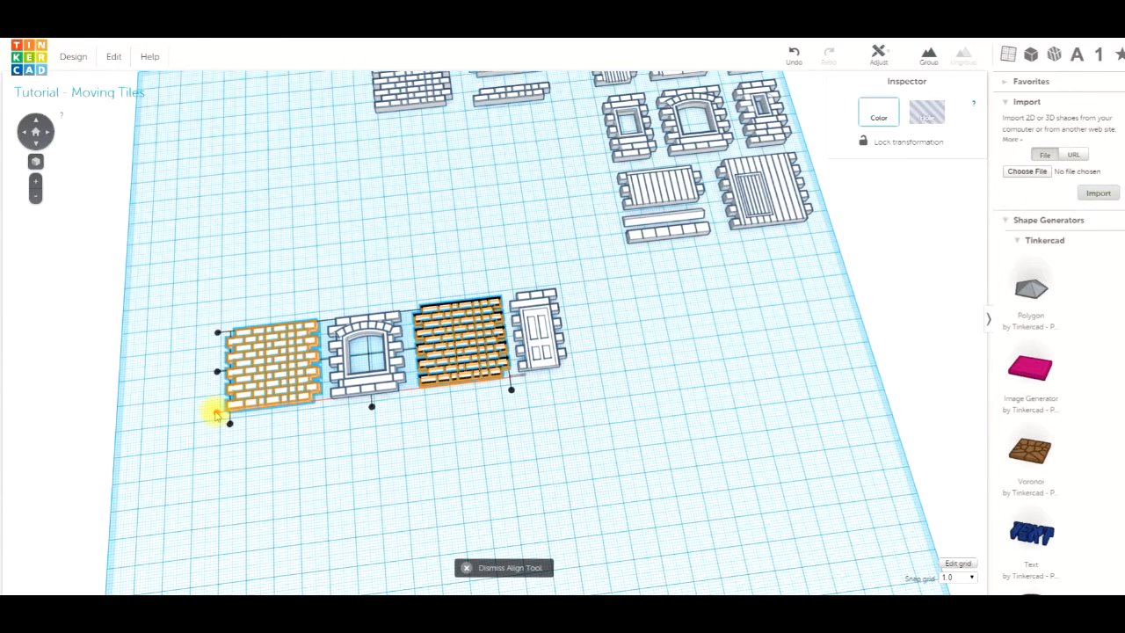
left_click(215, 415)
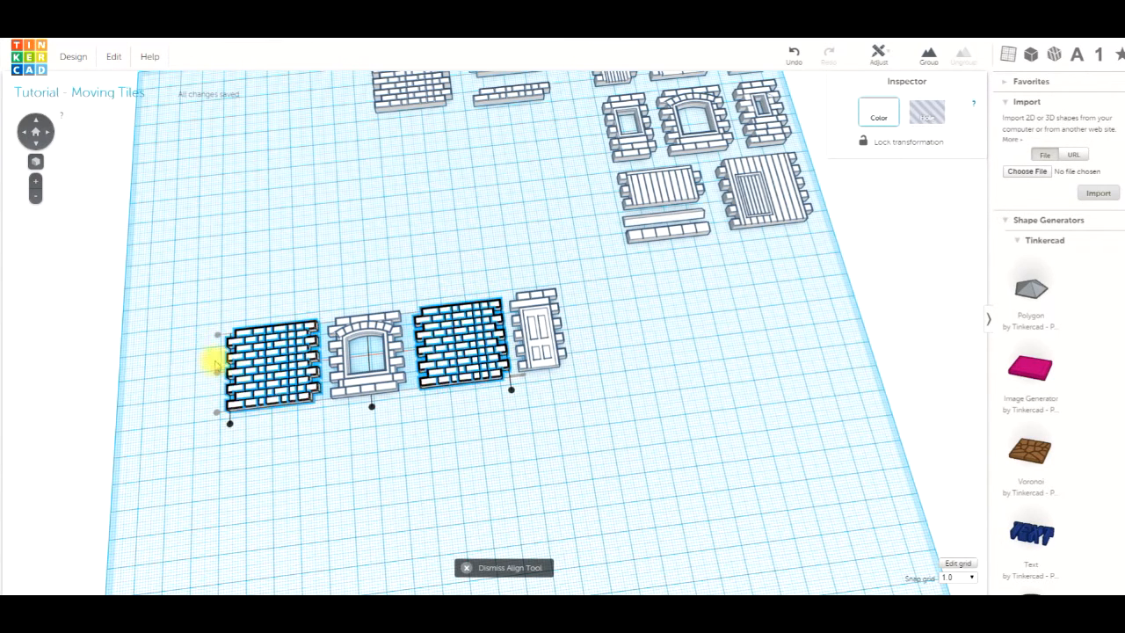
left_click(307, 489)
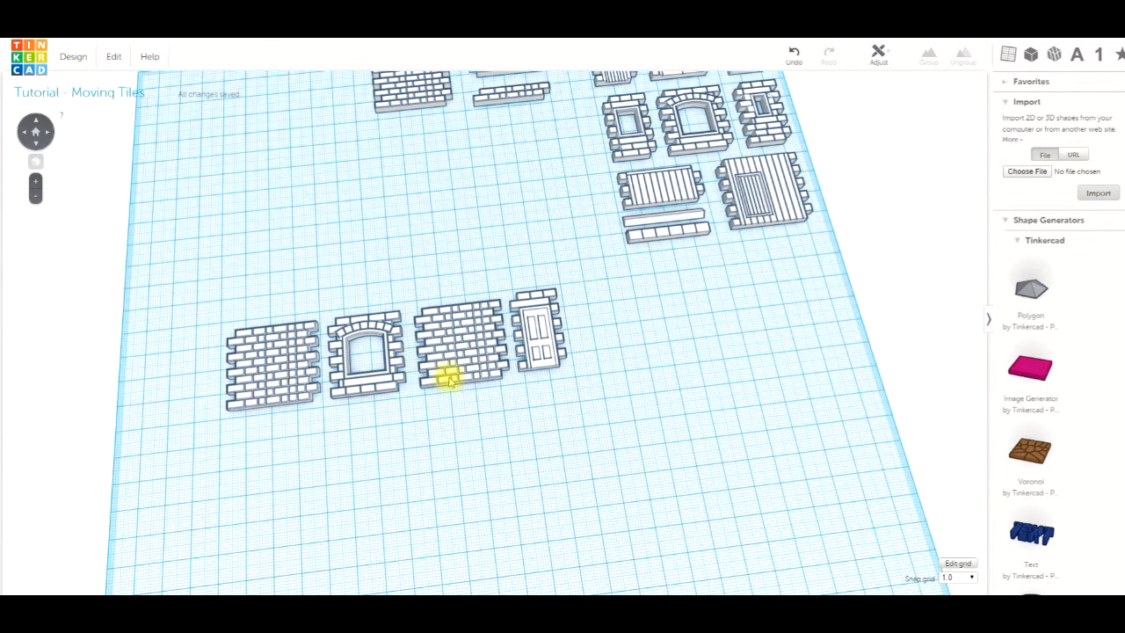
Step: Select both large brick tiles in the row and nudge them together toward the front, past the window and door tiles
left_click(294, 387)
left_click(442, 365, "shift")
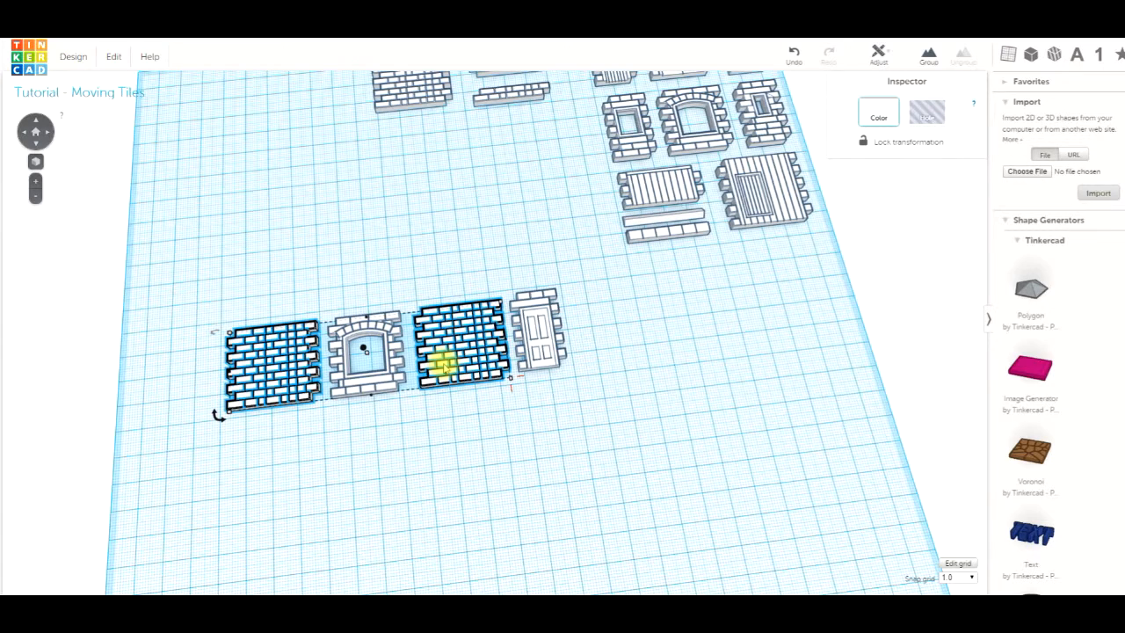
key("Down")
key("Down")
key("Down")
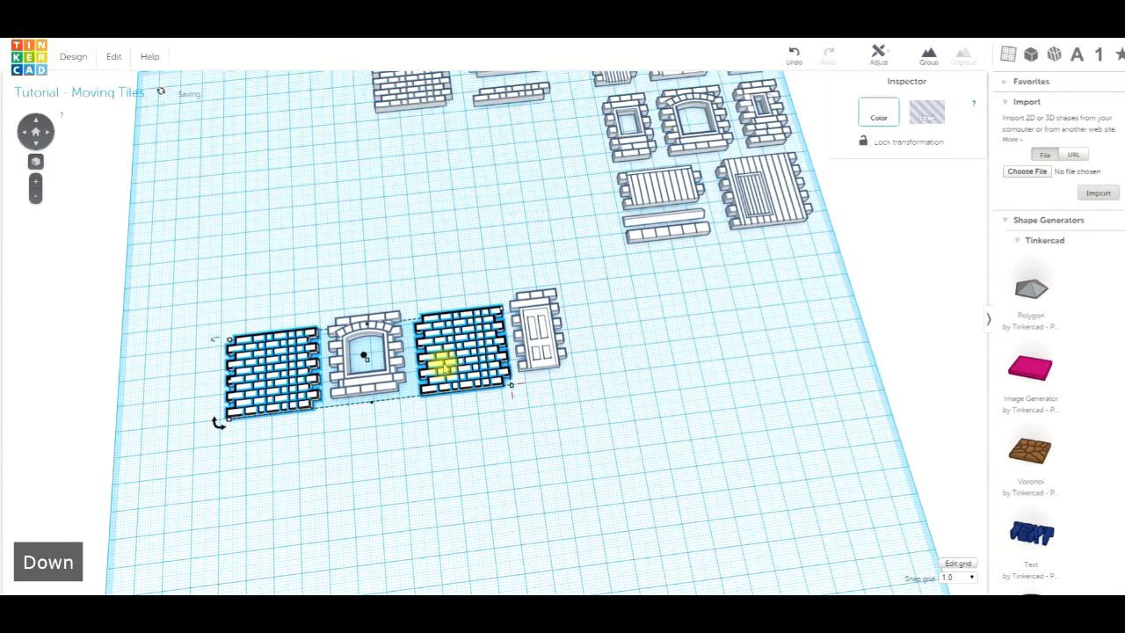
key("Down")
key("Down")
key("Down")
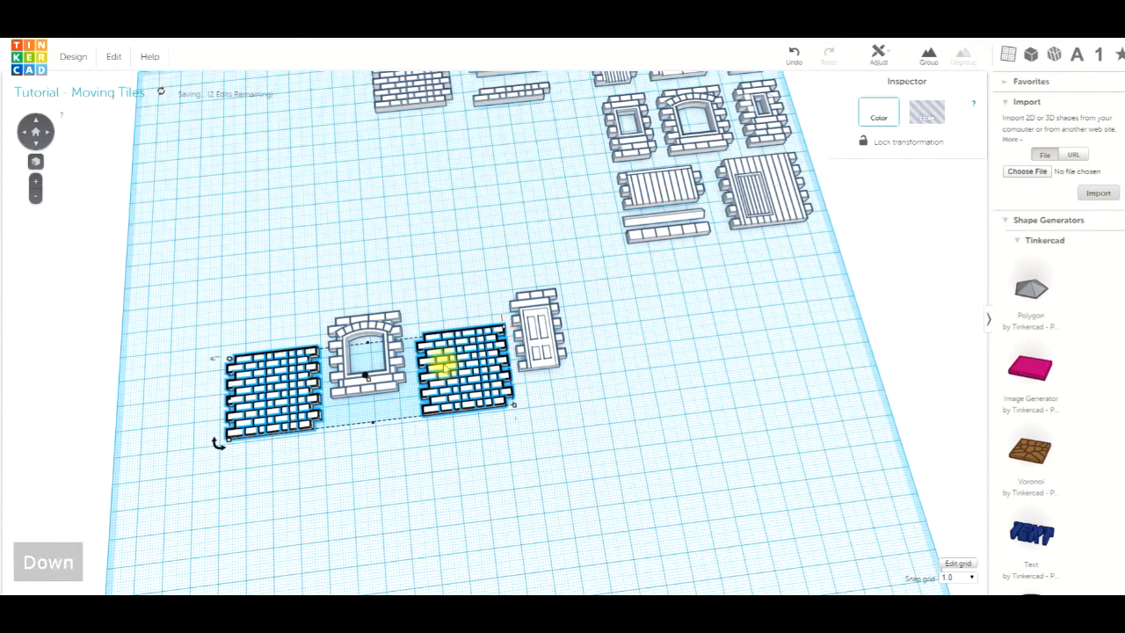
left_click(169, 354)
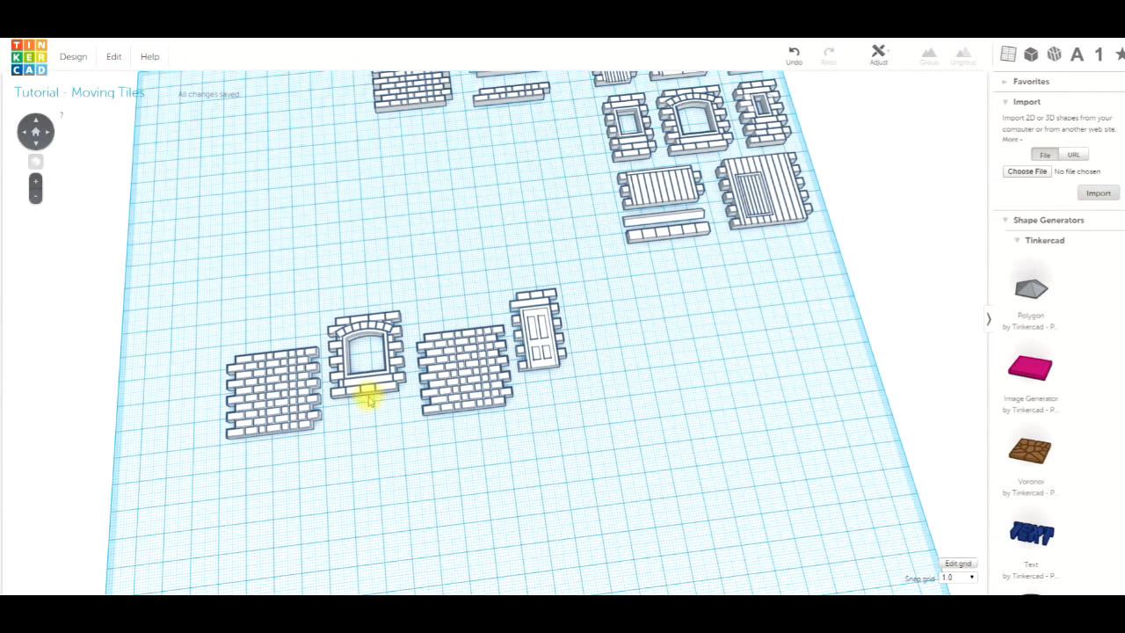
Step: Select all four tiles in the row and align them along their front edges
left_click_drag(191, 319, 565, 397)
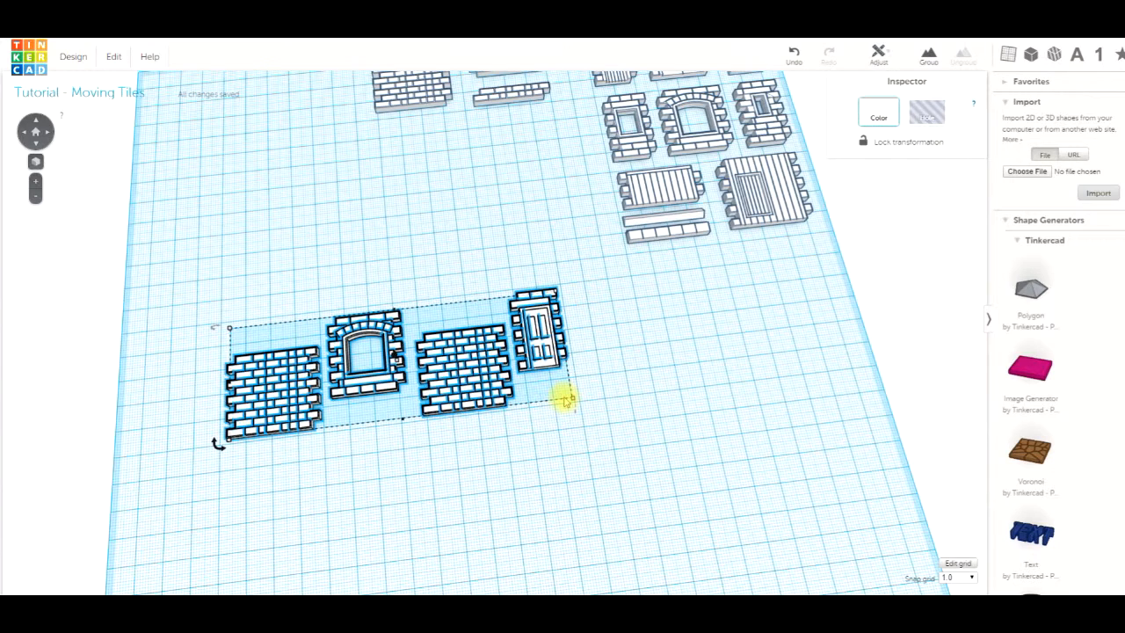
left_click(886, 54)
left_click(884, 86)
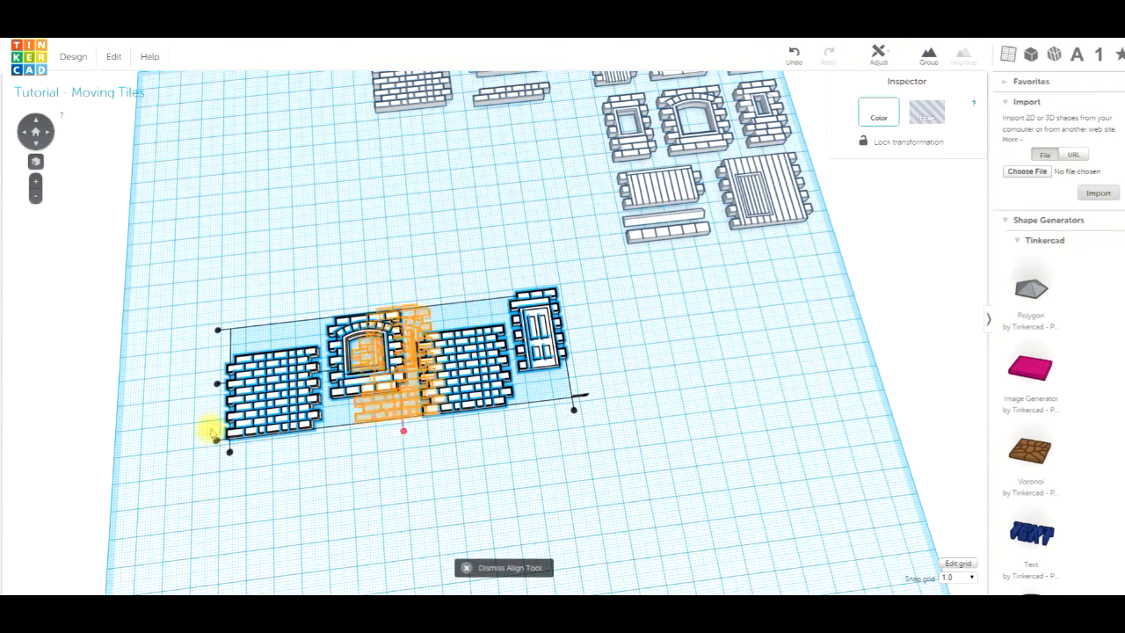
left_click(215, 443)
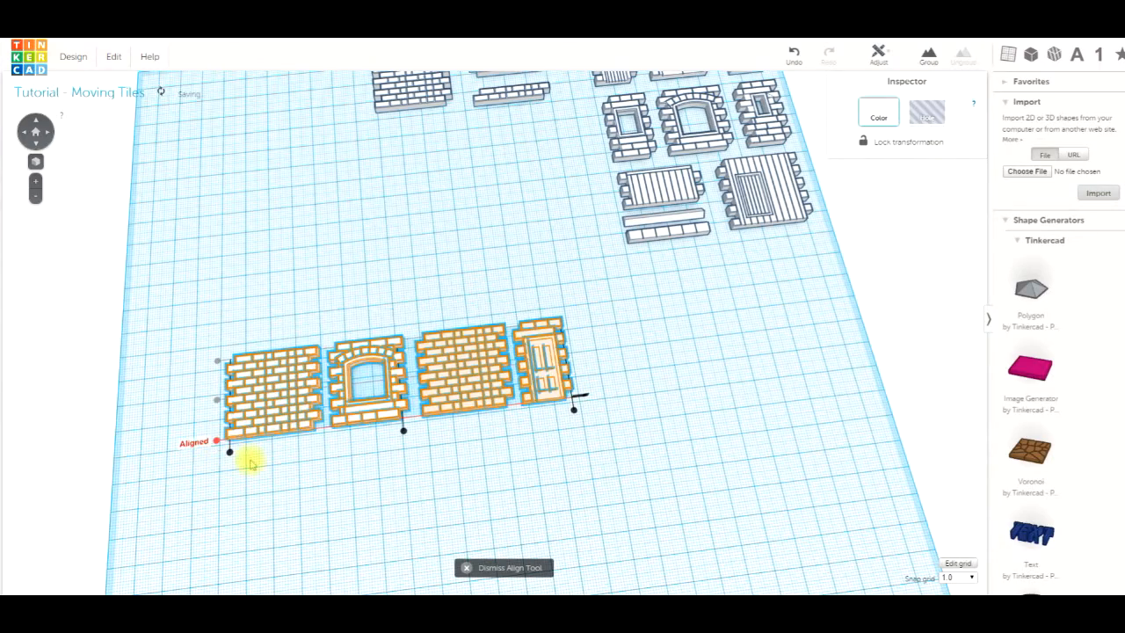
left_click(460, 477)
Step: Place a workplane on the front row's end face of the leftmost brick tile, on the side facing the window tile
right_click_drag(484, 477, 477, 389)
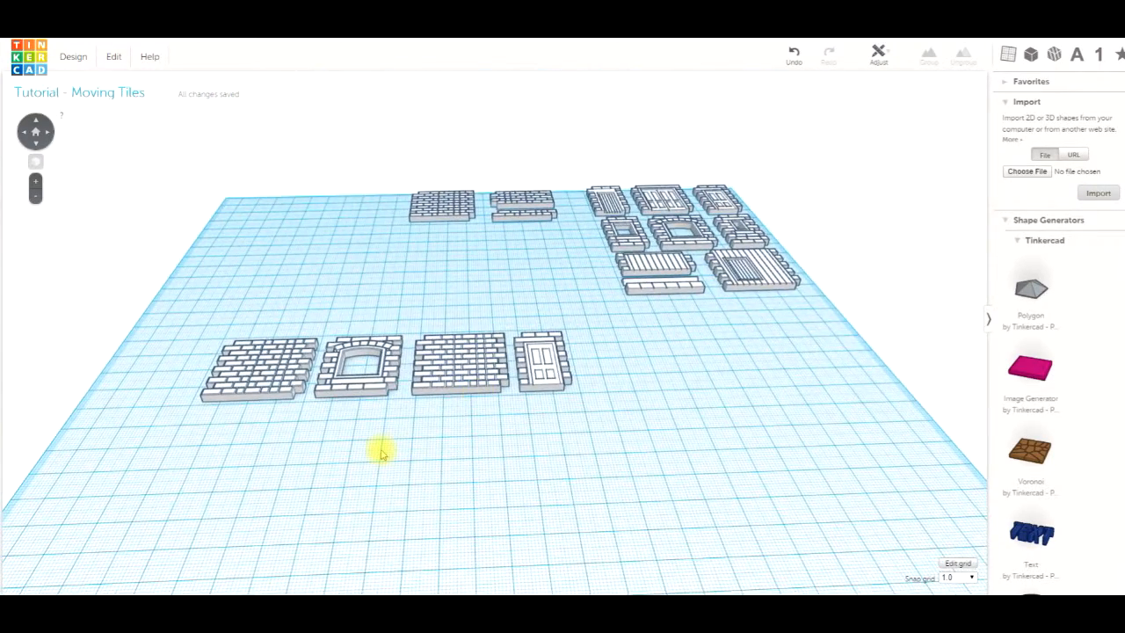
scroll(380, 452, "up", 2)
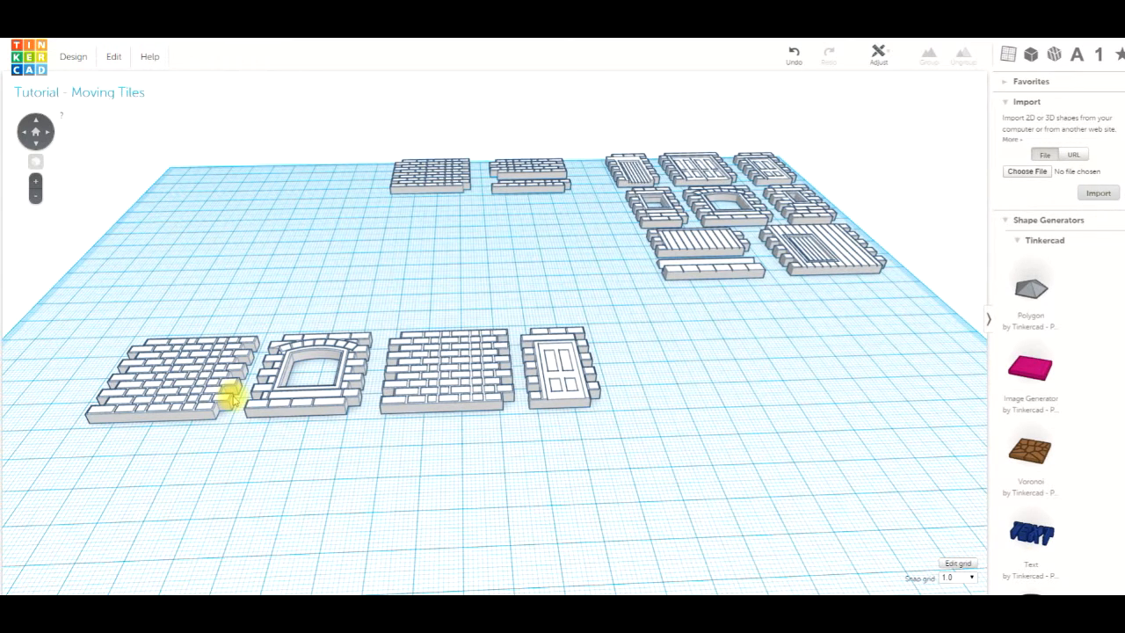
scroll(230, 398, "up", 2)
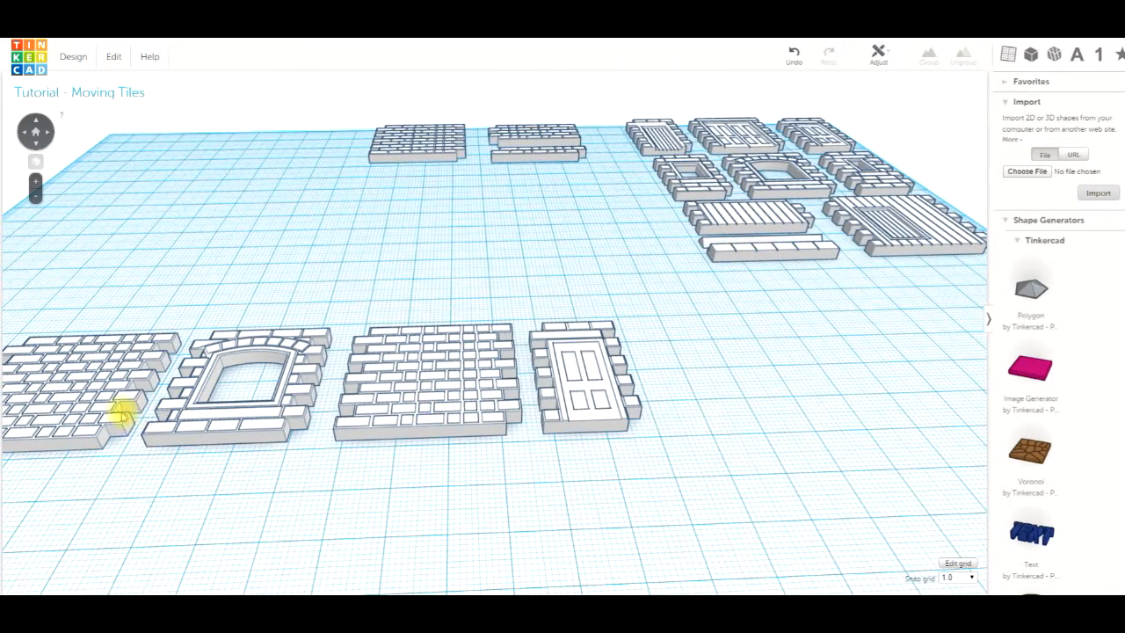
left_click(113, 414)
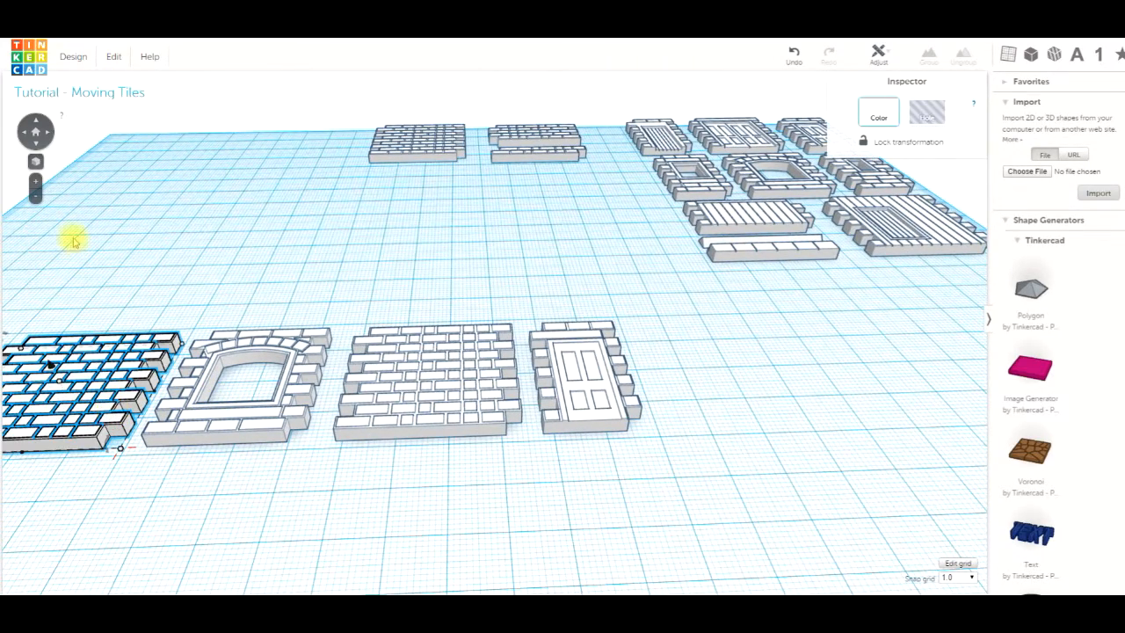
left_click(35, 161)
right_click_drag(219, 322, 171, 292)
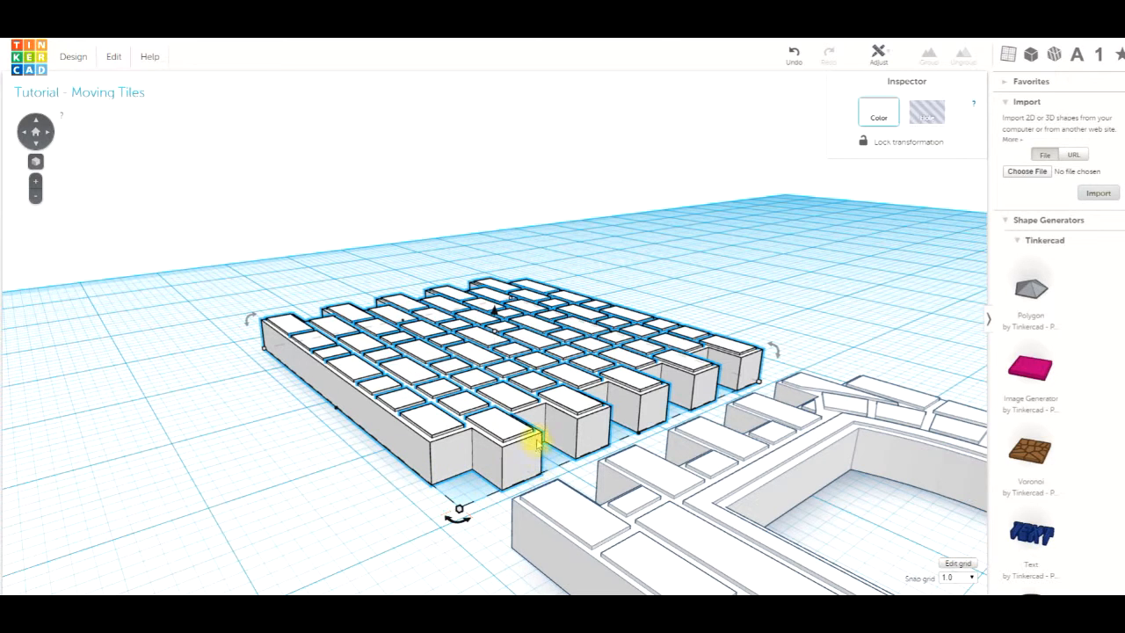
left_click(1008, 56)
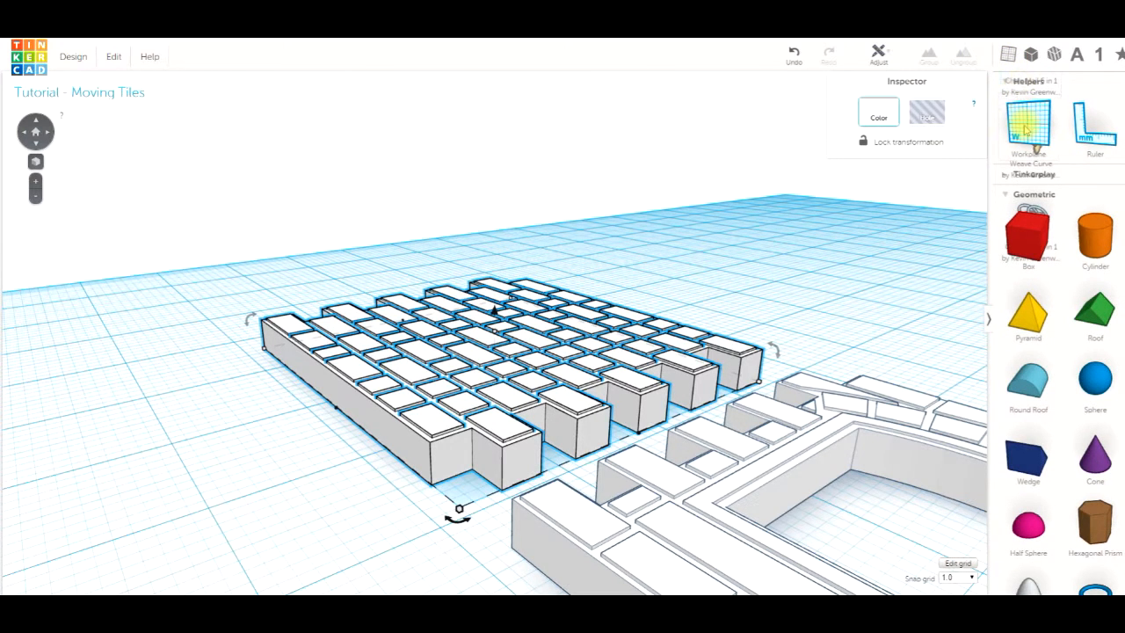
left_click_drag(1027, 131, 454, 462)
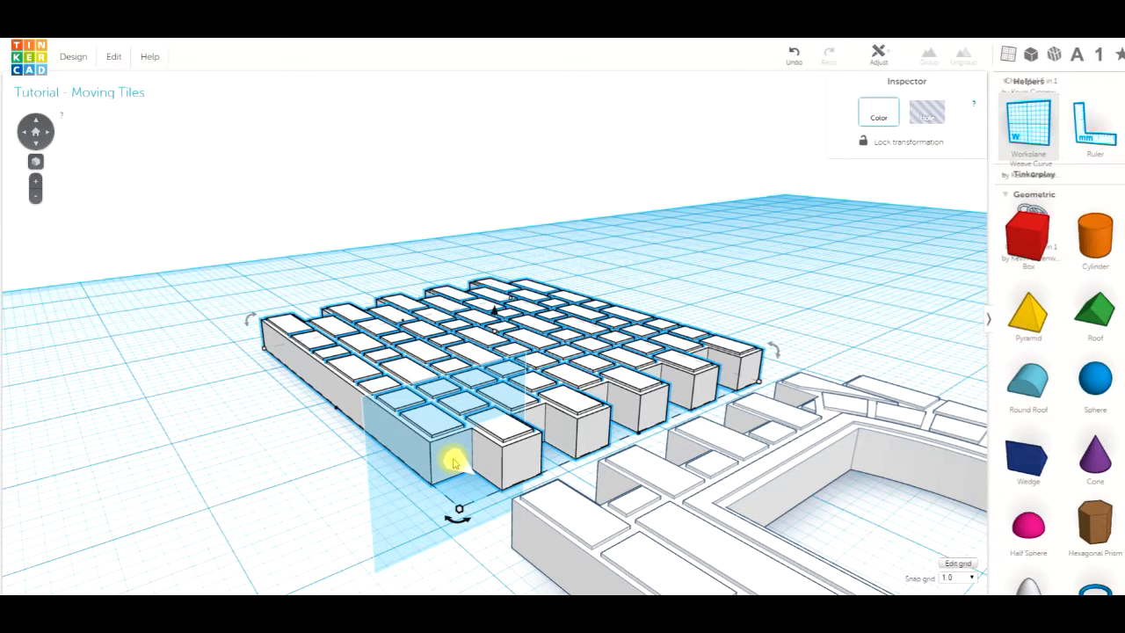
left_click(454, 463)
right_click_drag(407, 537, 492, 547)
scroll(617, 522, "down", 3)
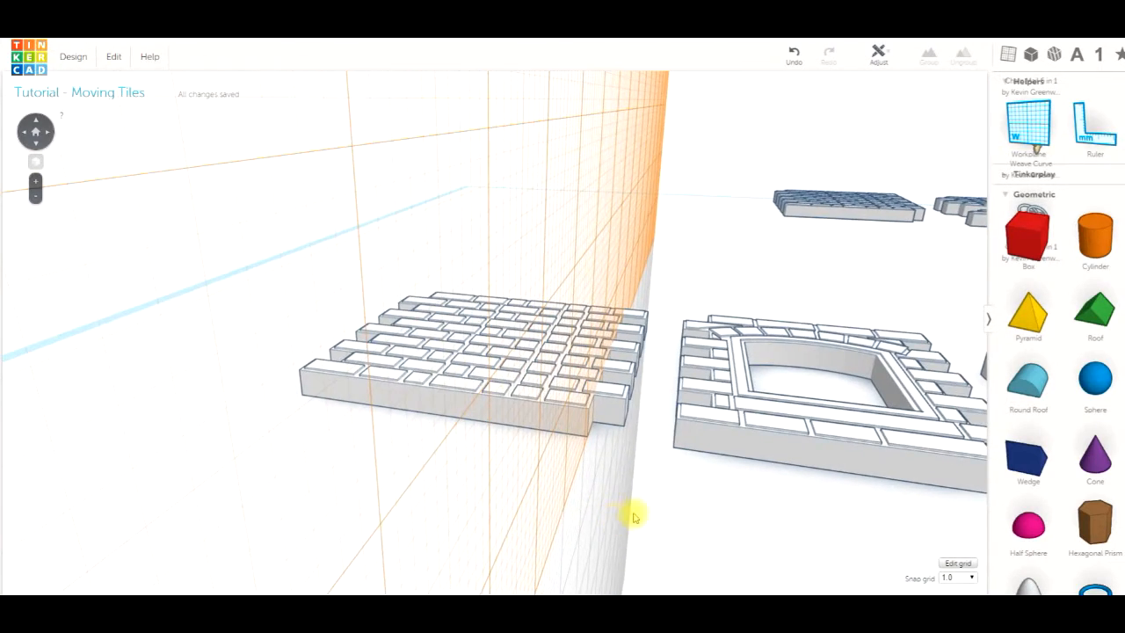
Step: Move the window tile onto the upright workplane so it joins the end of the leftmost brick tile
scroll(633, 517, "down", 1)
scroll(650, 466, "down", 2)
left_click(674, 391)
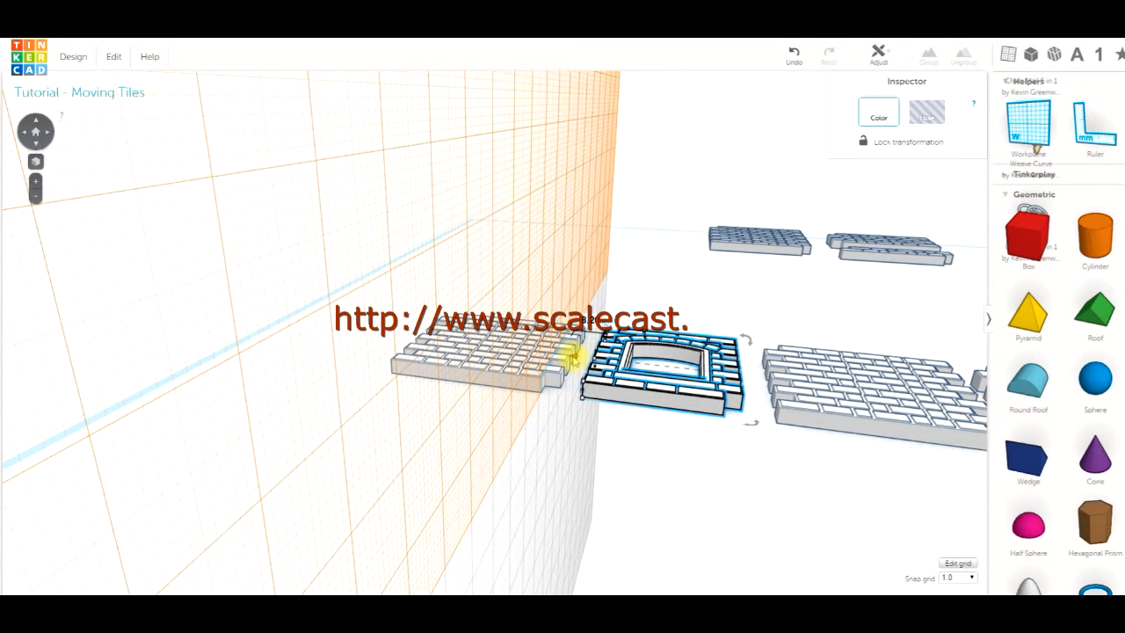
right_click_drag(633, 433, 572, 413)
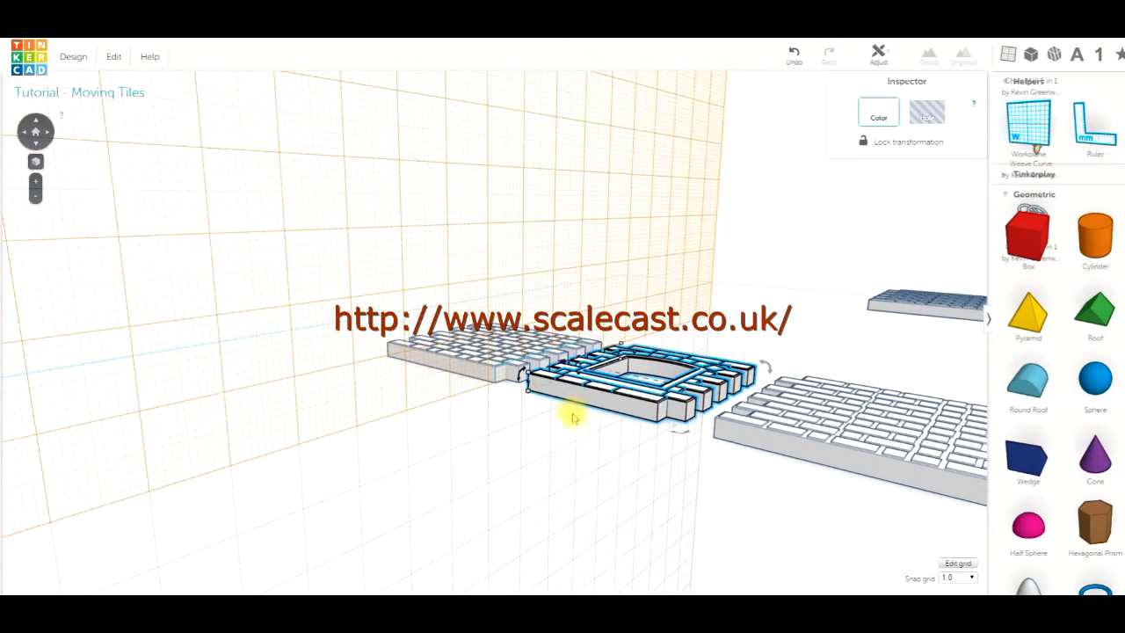
right_click_drag(660, 420, 670, 450)
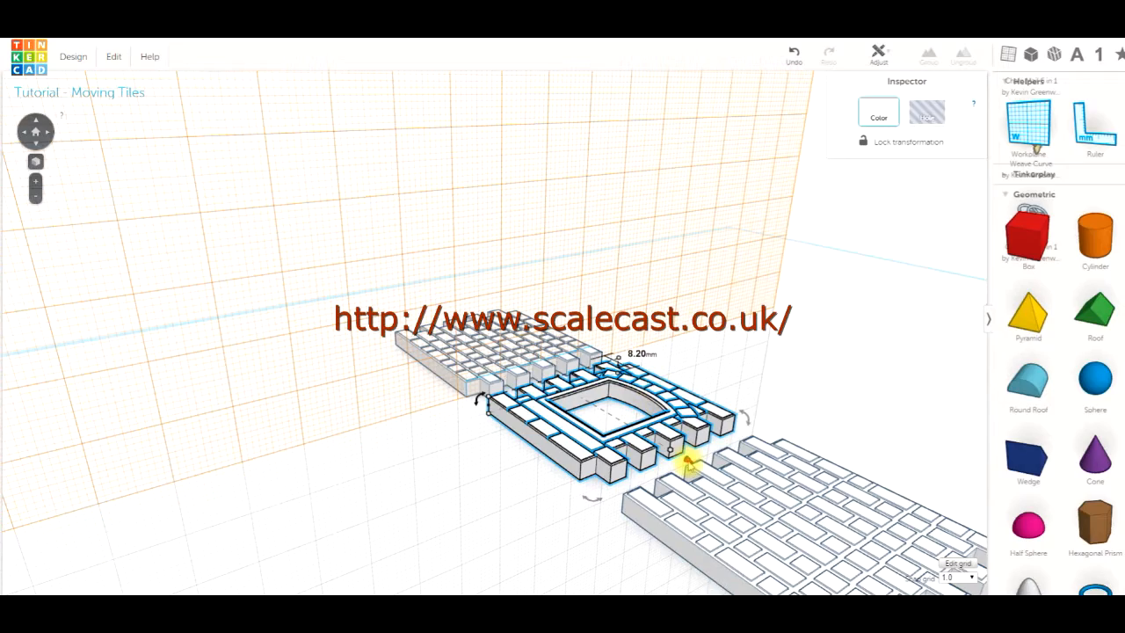
right_click_drag(513, 480, 577, 372)
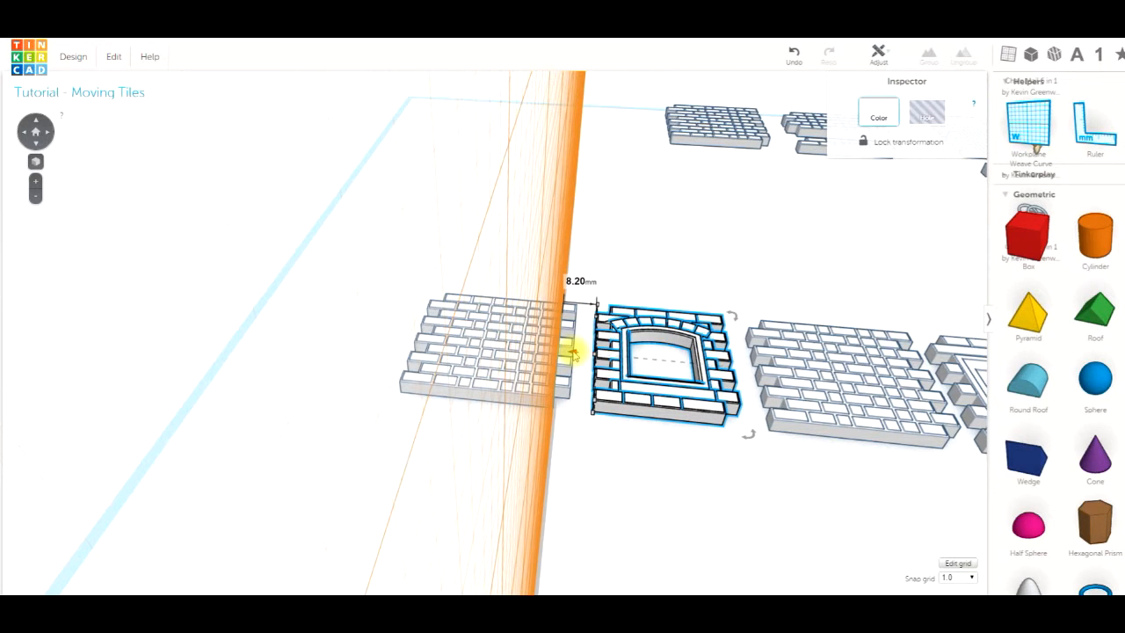
left_click_drag(570, 350, 535, 349)
left_click(608, 437)
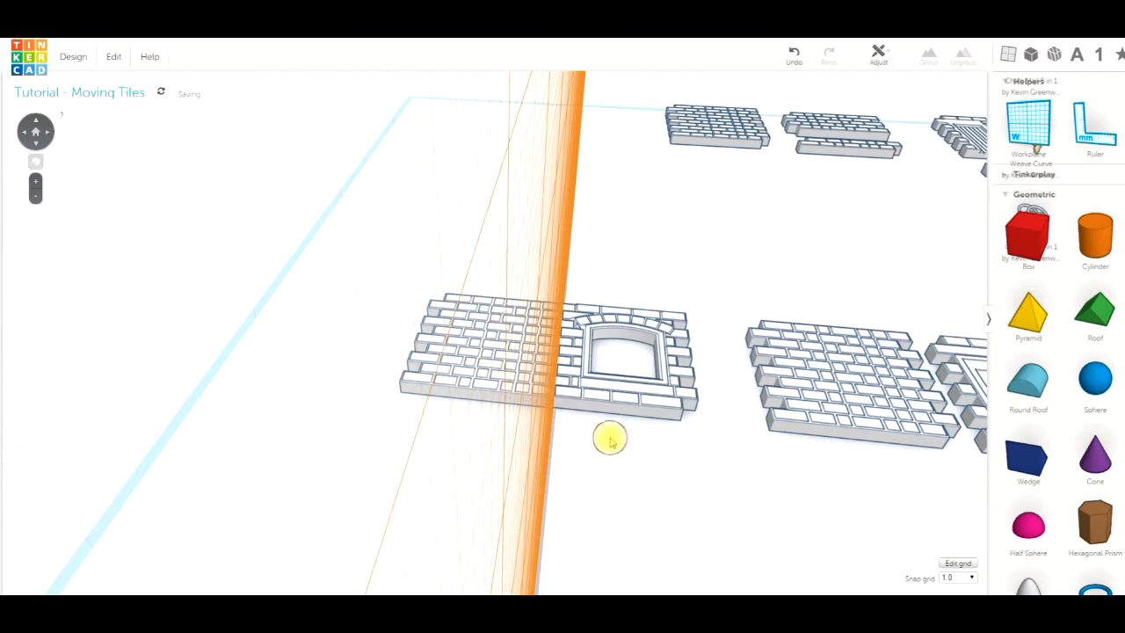
Step: Place a workplane on the window tile's lowest-row end face, on the side facing the second large brick tile
right_click_drag(668, 449, 809, 305)
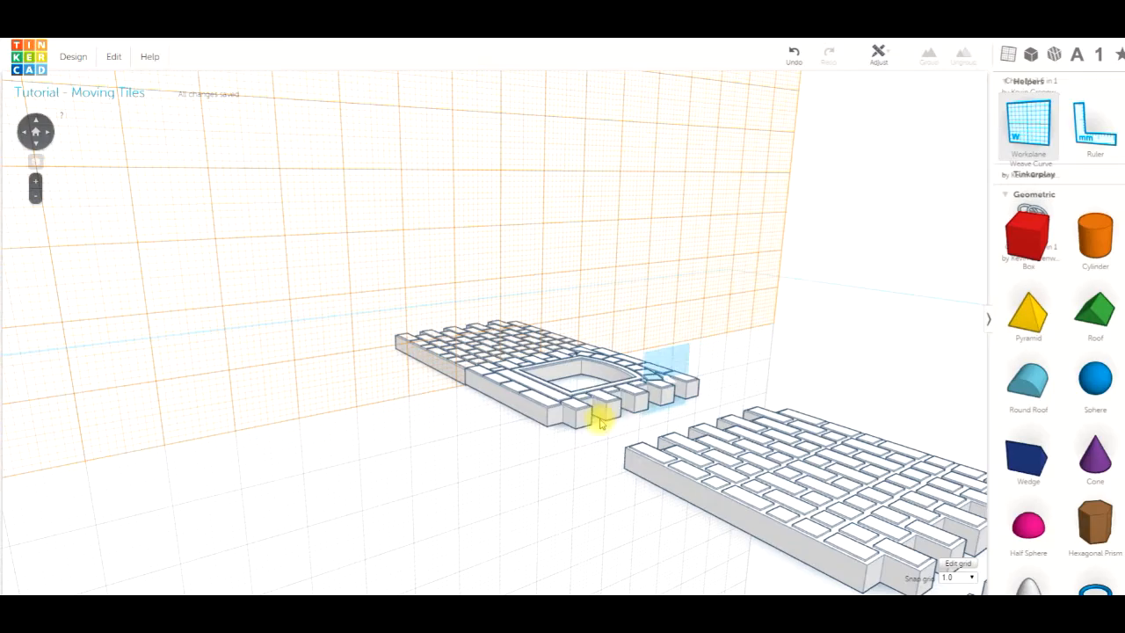
left_click(553, 420)
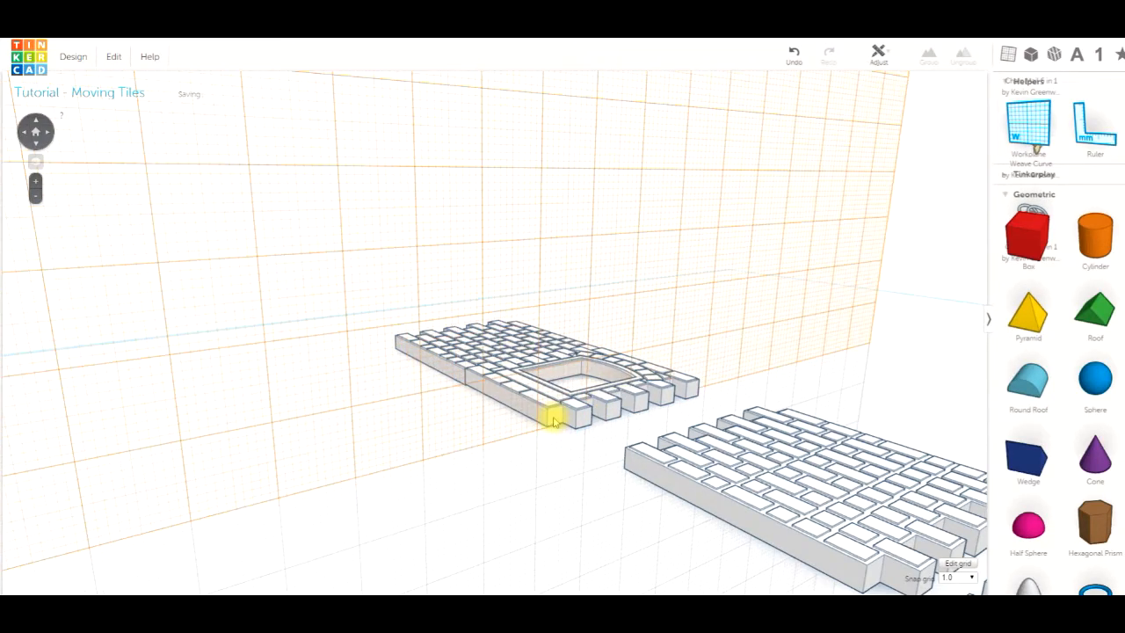
right_click_drag(513, 461, 681, 487)
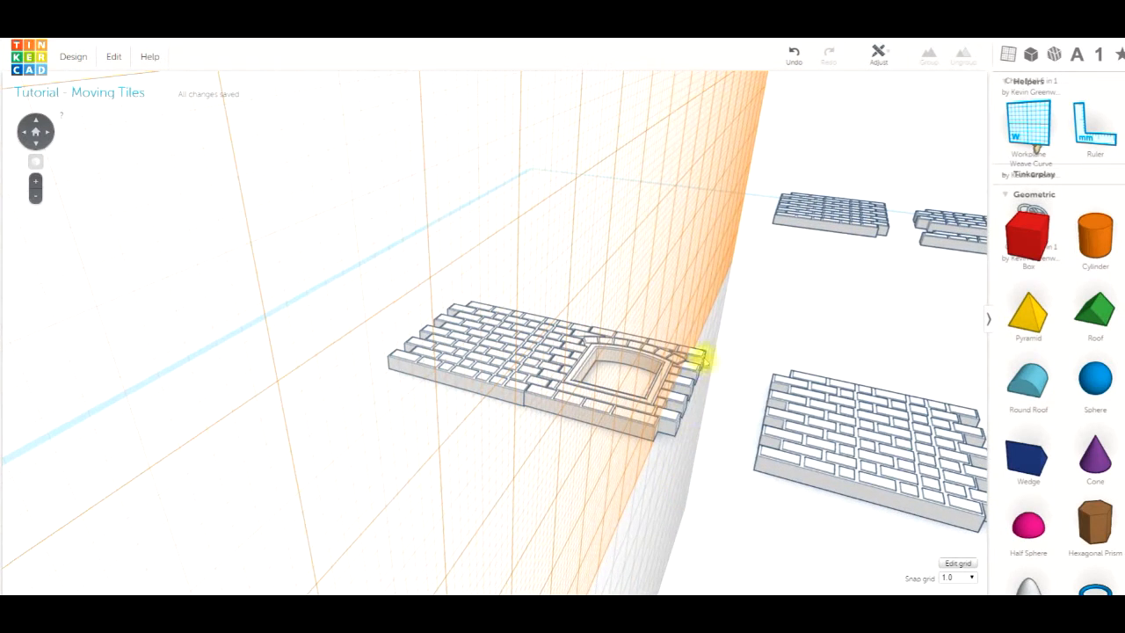
Step: Move the second large brick tile onto the workplane so it joins the window tile
left_click(826, 455)
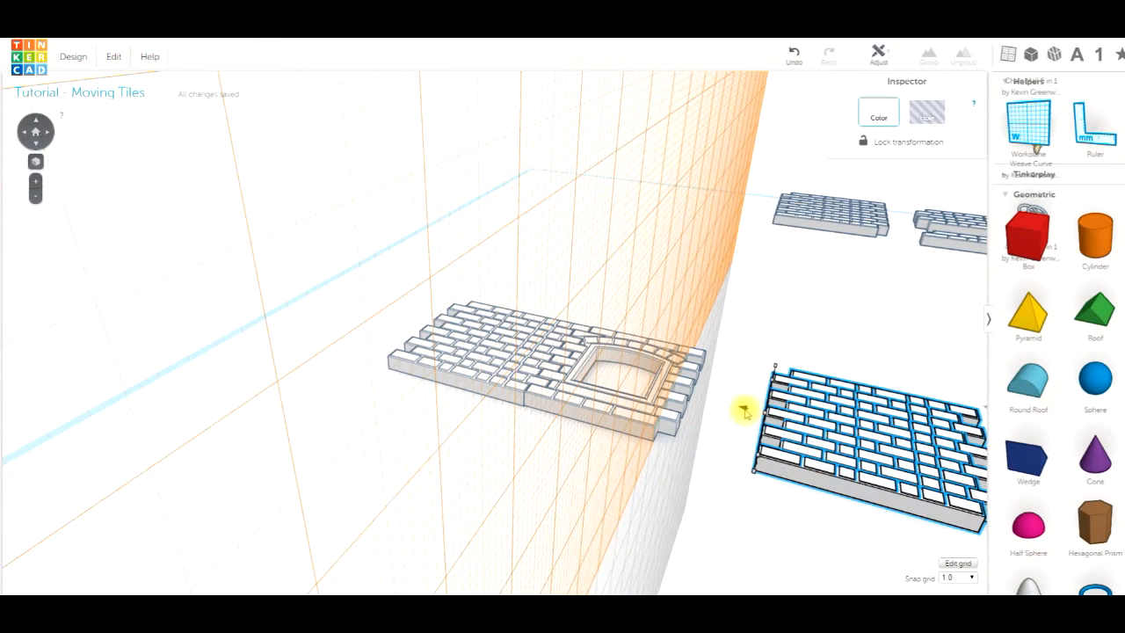
left_click_drag(744, 410, 651, 384)
left_click(691, 475)
Step: Place a workplane on the second large brick tile's lowest-row end face, on the side facing the door tile
right_click_drag(695, 478, 628, 439)
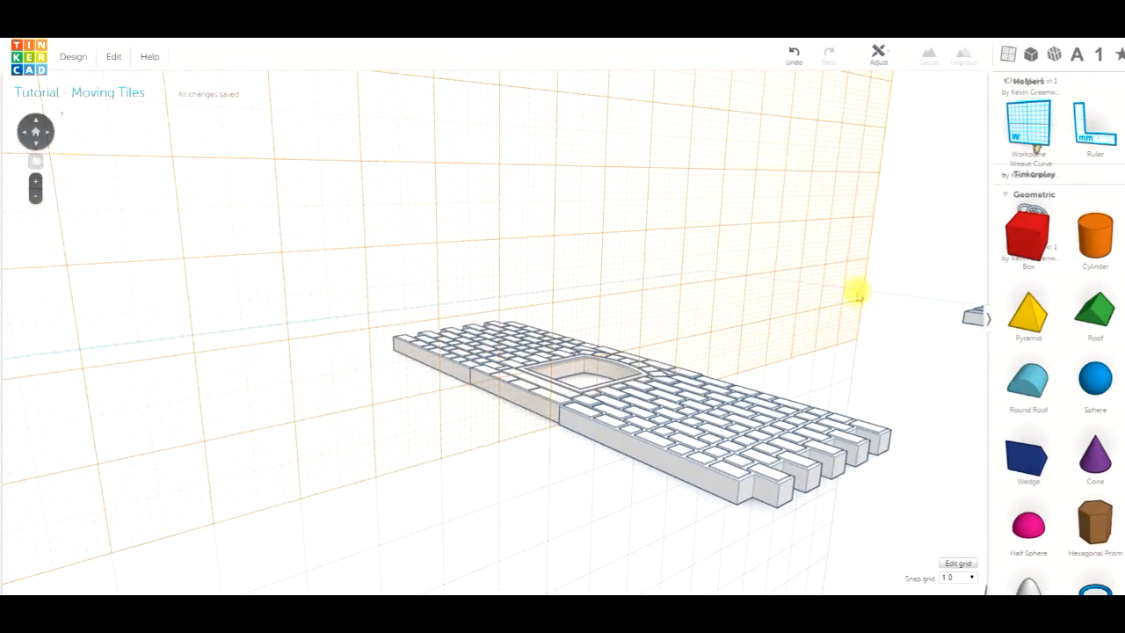
left_click_drag(1012, 151, 747, 495)
right_click_drag(717, 510, 803, 497)
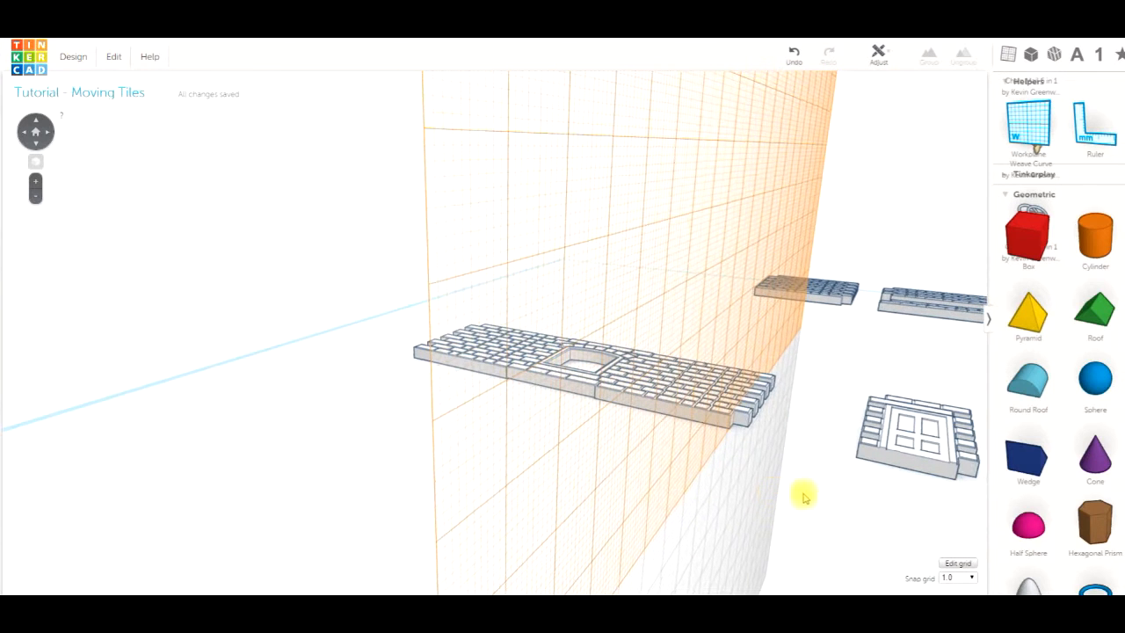
Step: Move the door tile onto the workplane so it joins the end of the second large brick tile
left_click(887, 448)
left_click_drag(839, 419, 726, 398)
left_click(821, 464)
Step: Return the workplane to the original horizontal base
right_click_drag(761, 472, 630, 496)
left_click_drag(1030, 123, 914, 404)
right_click_drag(593, 475, 672, 428)
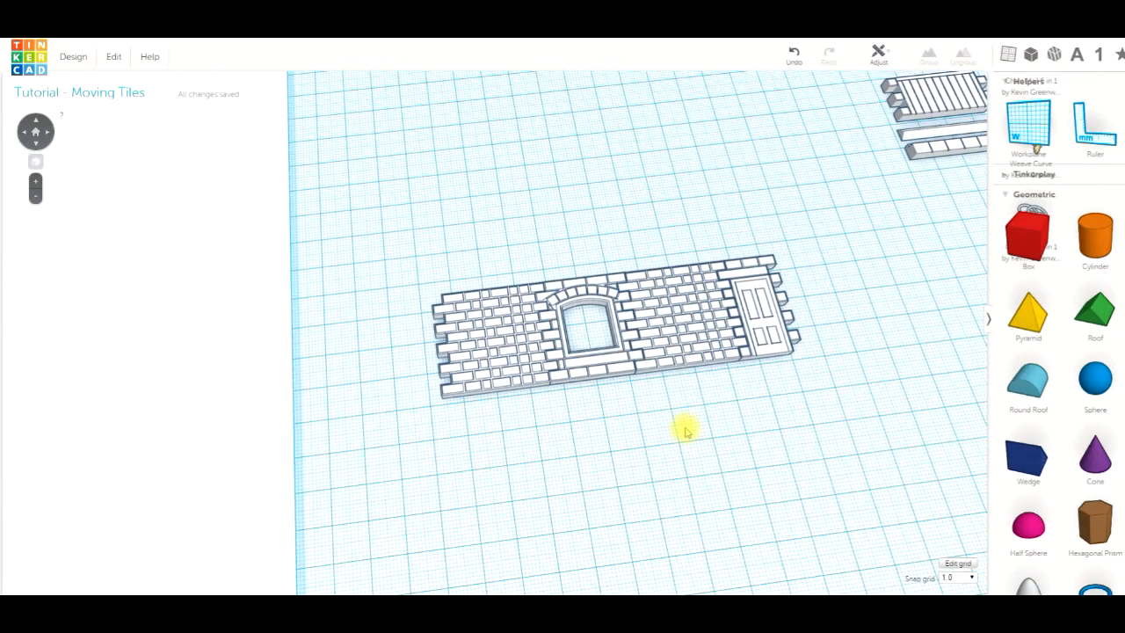
Step: Group the four joined tiles into one wall and color it pale yellow
left_click_drag(485, 263, 786, 380)
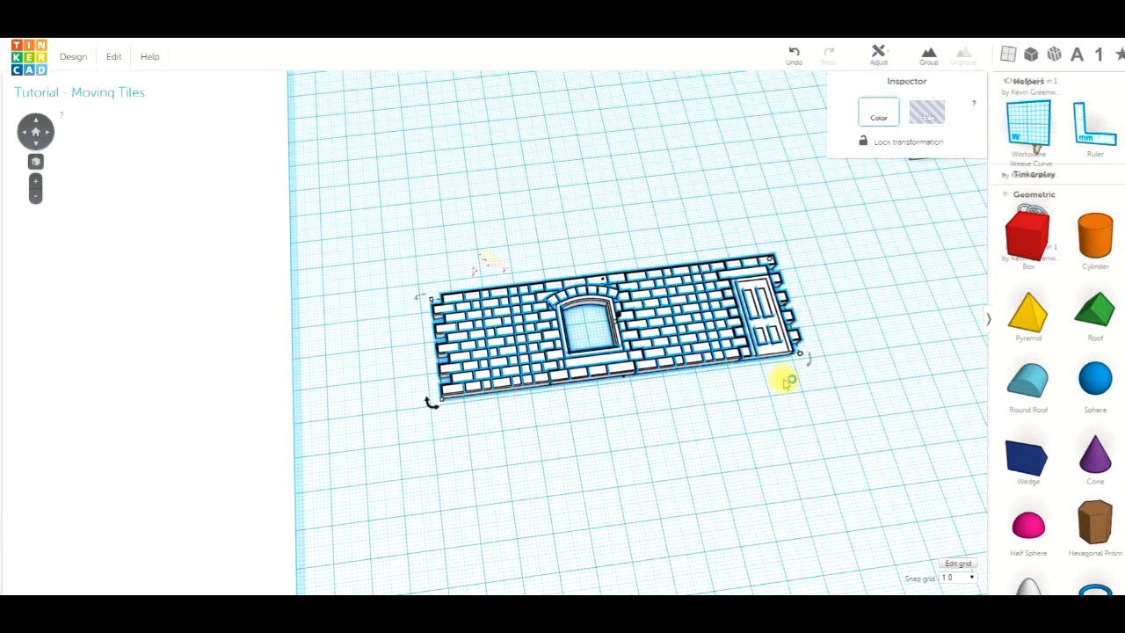
left_click(931, 56)
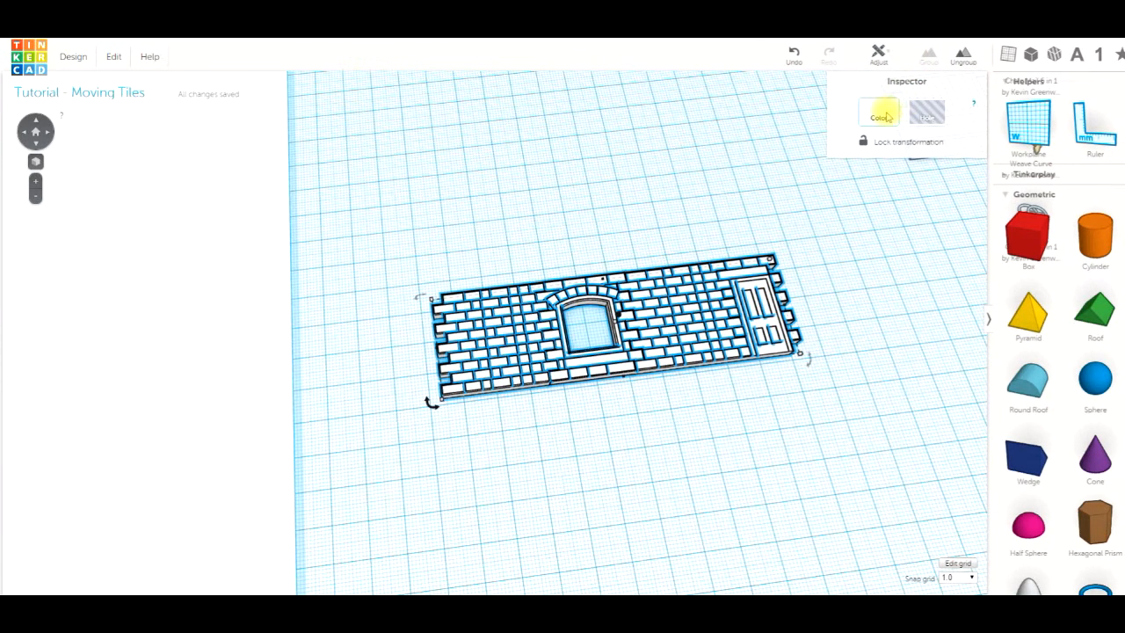
left_click(883, 114)
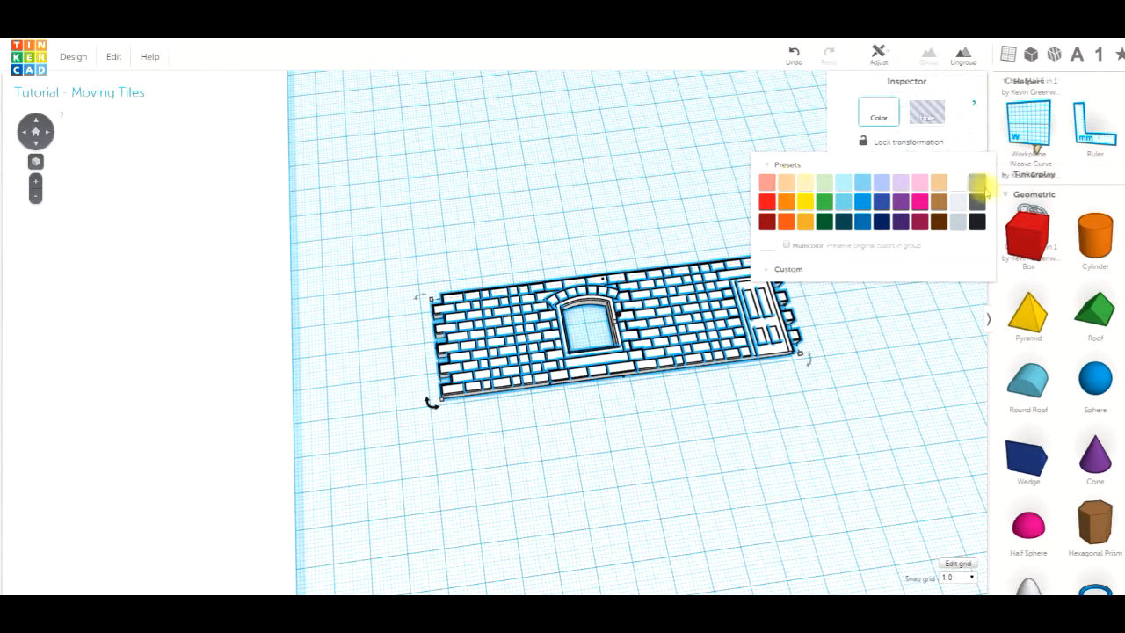
left_click(806, 183)
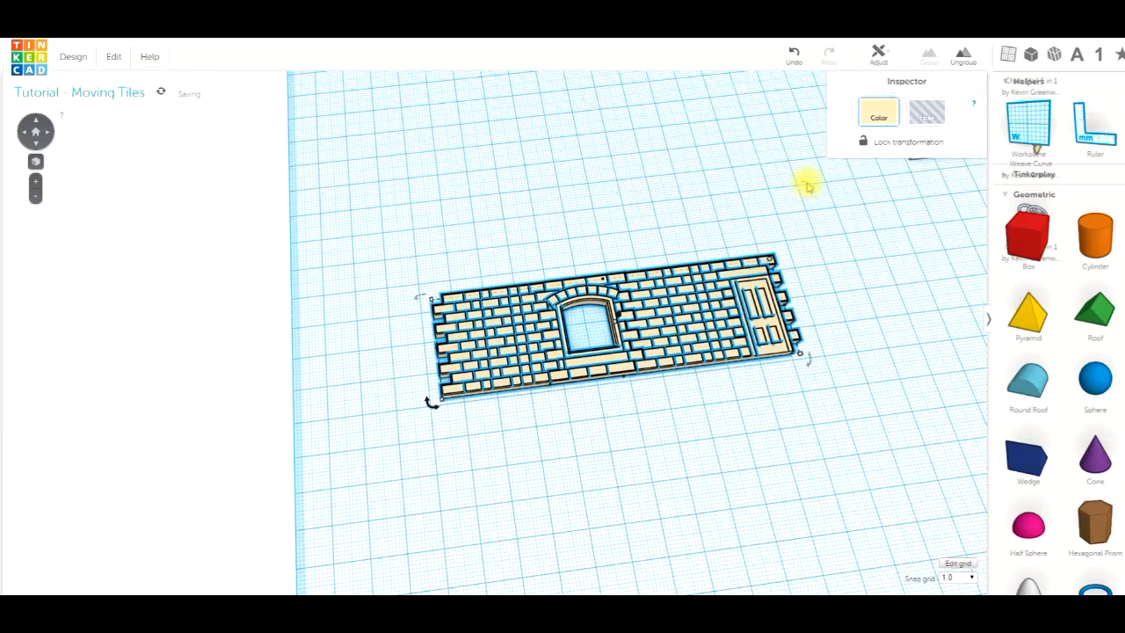
left_click(713, 440)
Step: Select the grouped wall and rotate it about its long axis so it stands upright
right_click_drag(683, 384, 646, 396)
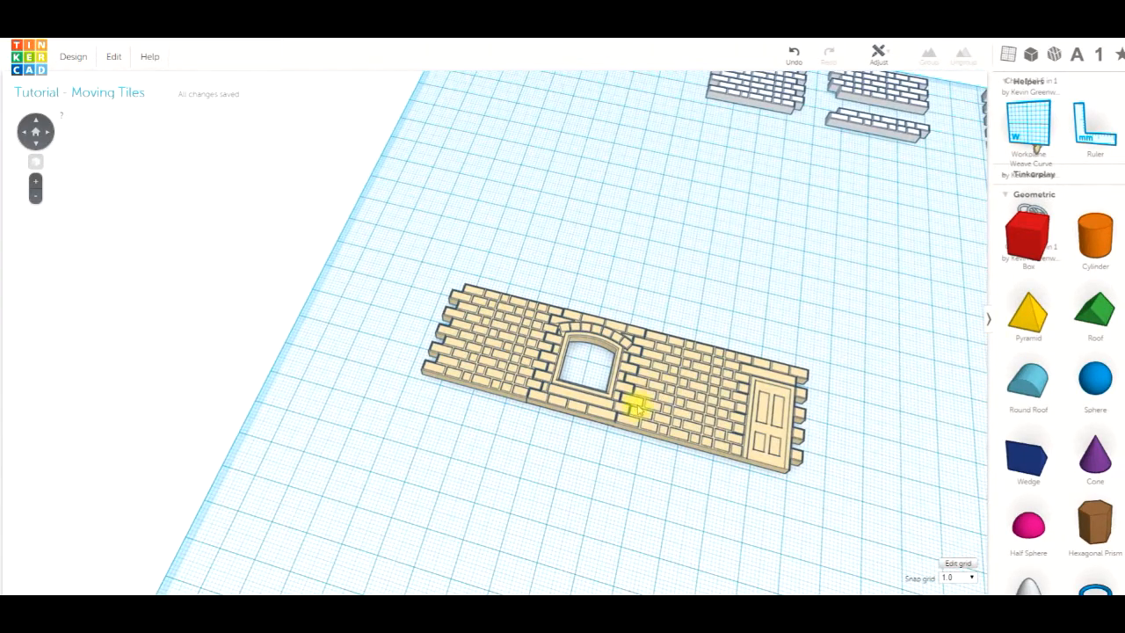
scroll(637, 407, "down", 3)
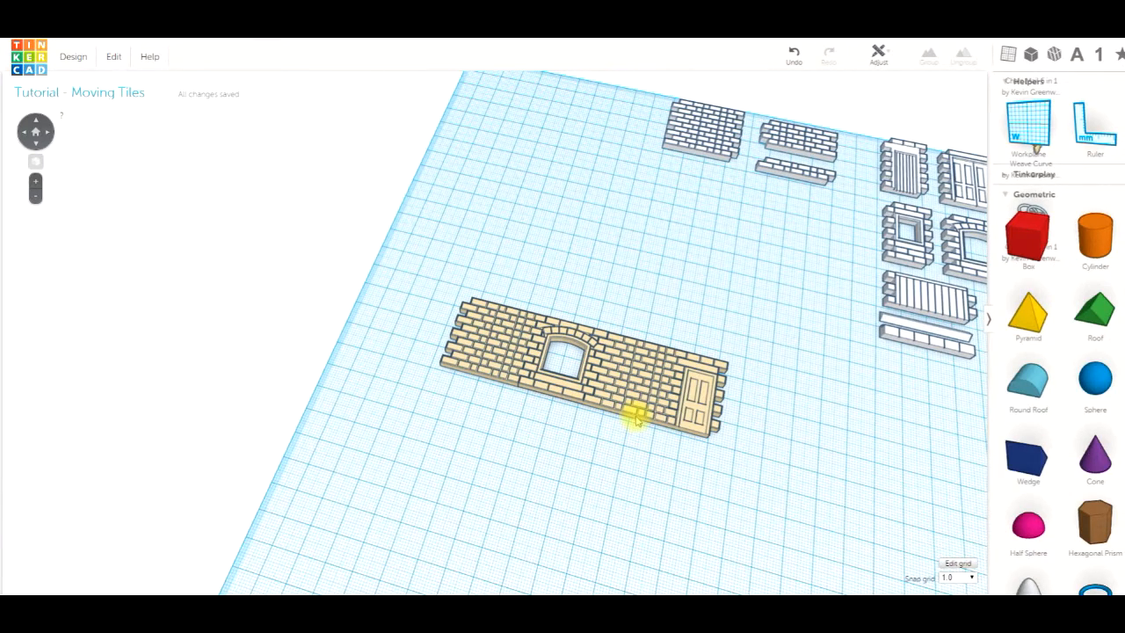
mouse_move(540, 419)
right_mouse_down()
mouse_move(580, 444)
mouse_move(538, 422)
right_mouse_up()
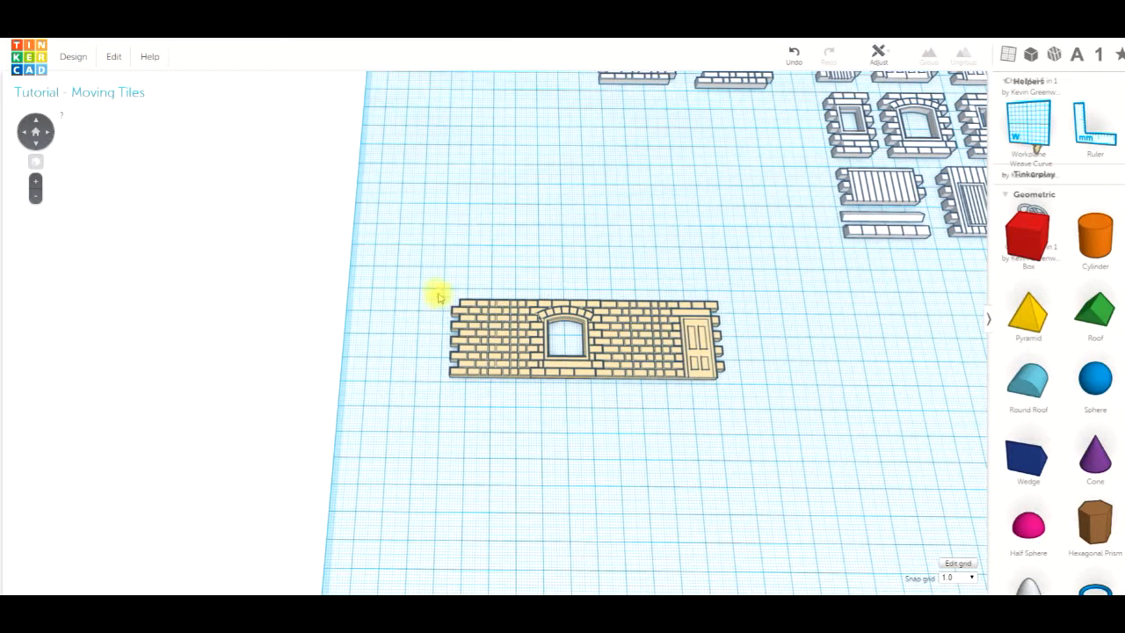
left_click_drag(433, 279, 744, 414)
left_click(699, 422)
left_click(618, 330)
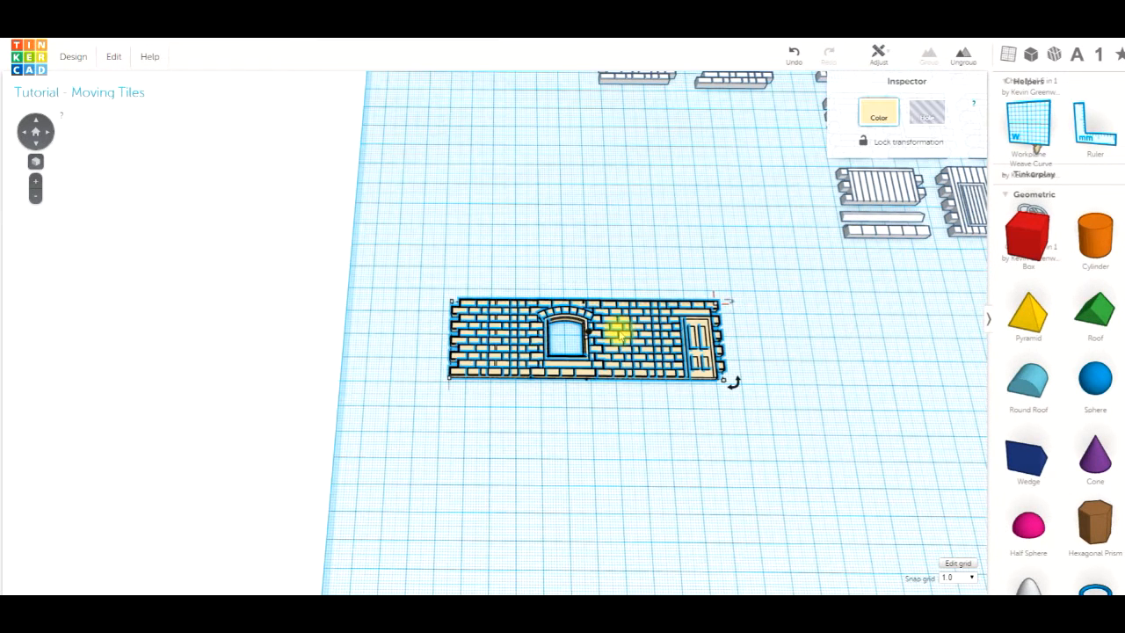
right_click_drag(675, 417, 538, 393)
left_click_drag(411, 323, 464, 333)
Step: Raise the upright wall until its bottom edge rests on the workplane
right_click_drag(444, 427, 559, 359)
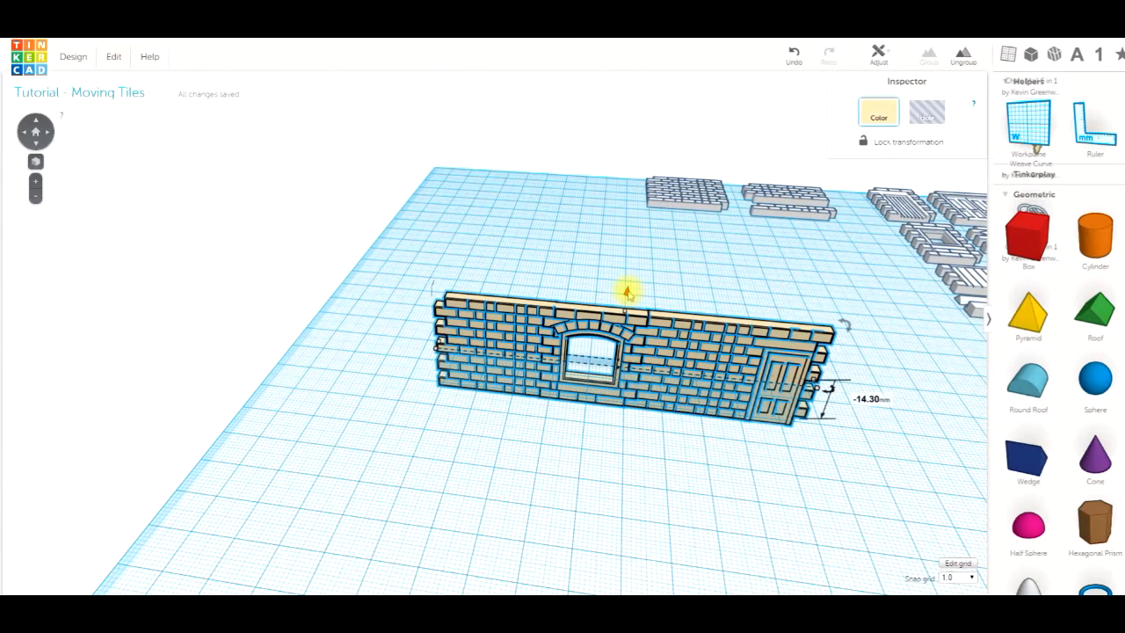
left_click_drag(628, 291, 635, 247)
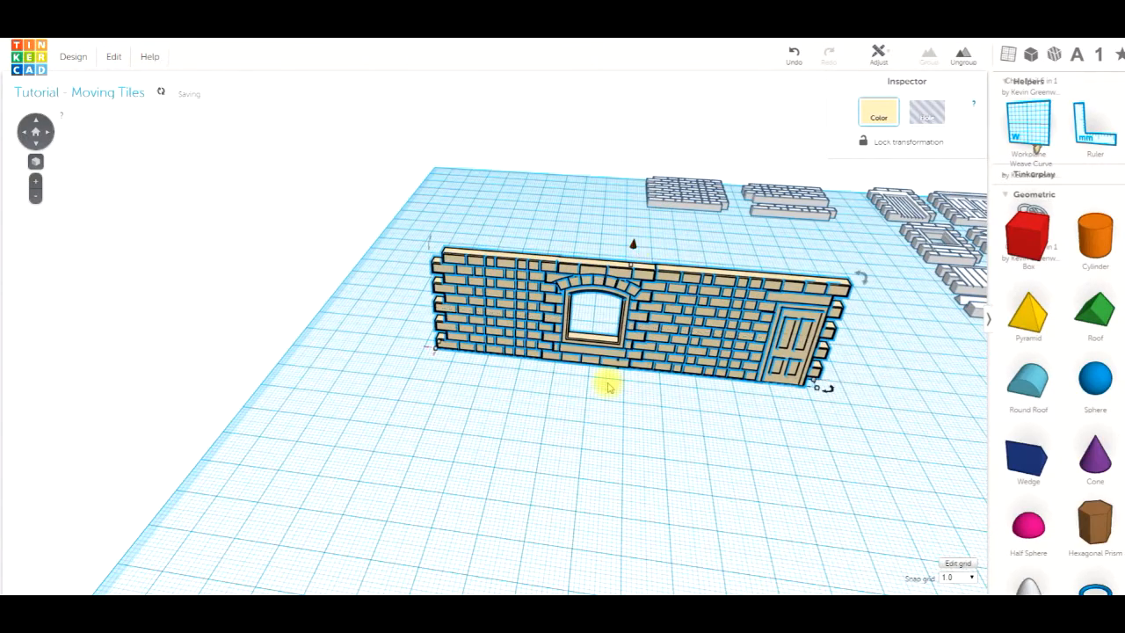
left_click(616, 397)
right_click_drag(618, 402, 542, 413)
scroll(541, 411, "down", 2)
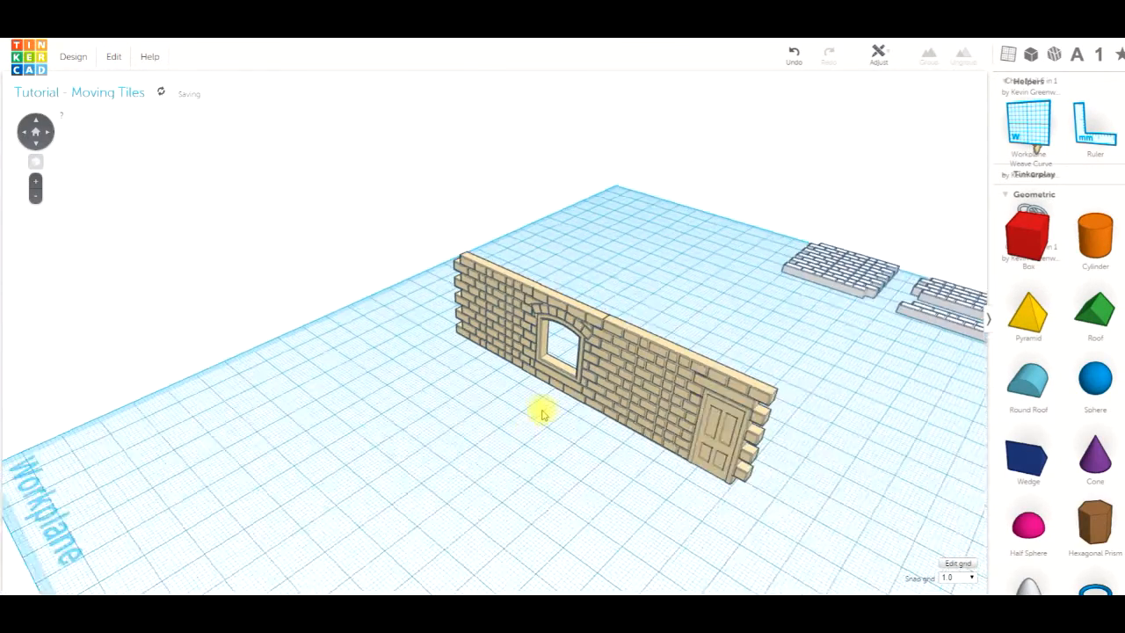
Step: Move the wall toward the workplane's labelled corner and center the view on it
left_click(611, 392)
left_click_drag(559, 441, 252, 357)
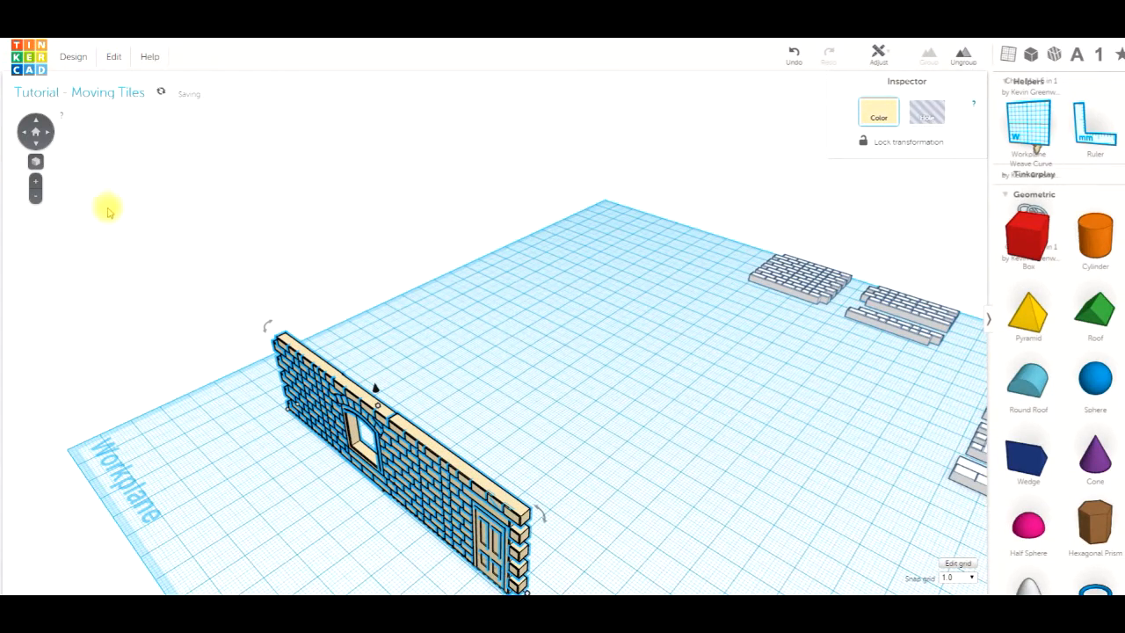
left_click(36, 163)
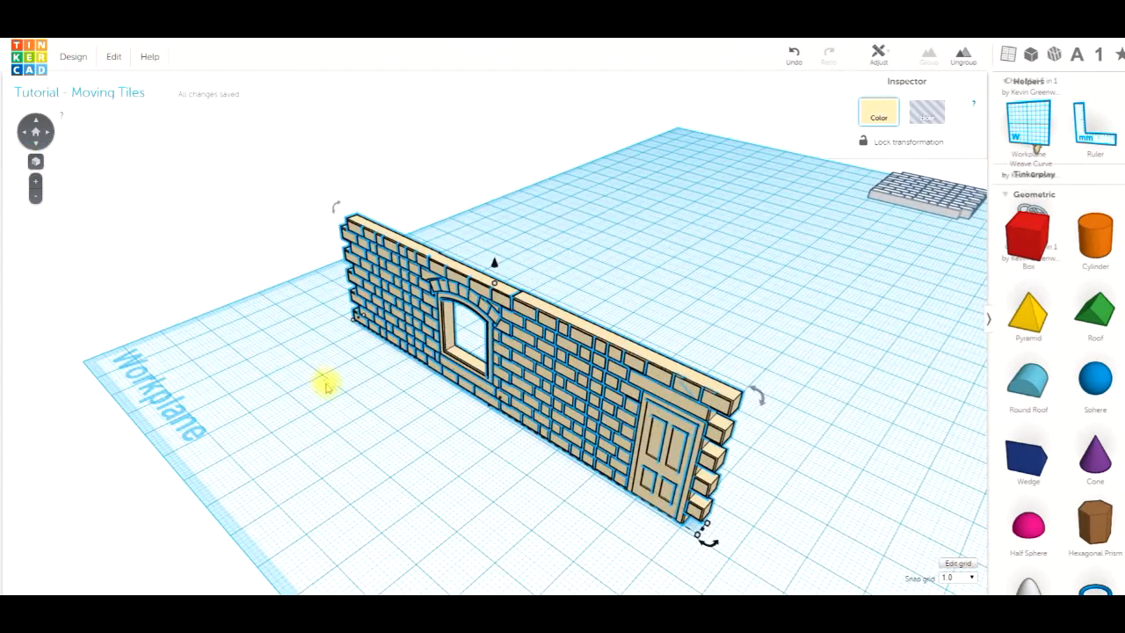
left_click(387, 430)
Step: Duplicate the finished wall in place
scroll(384, 402, "up", 2)
right_click_drag(383, 403, 421, 412)
right_click_drag(321, 416, 491, 433)
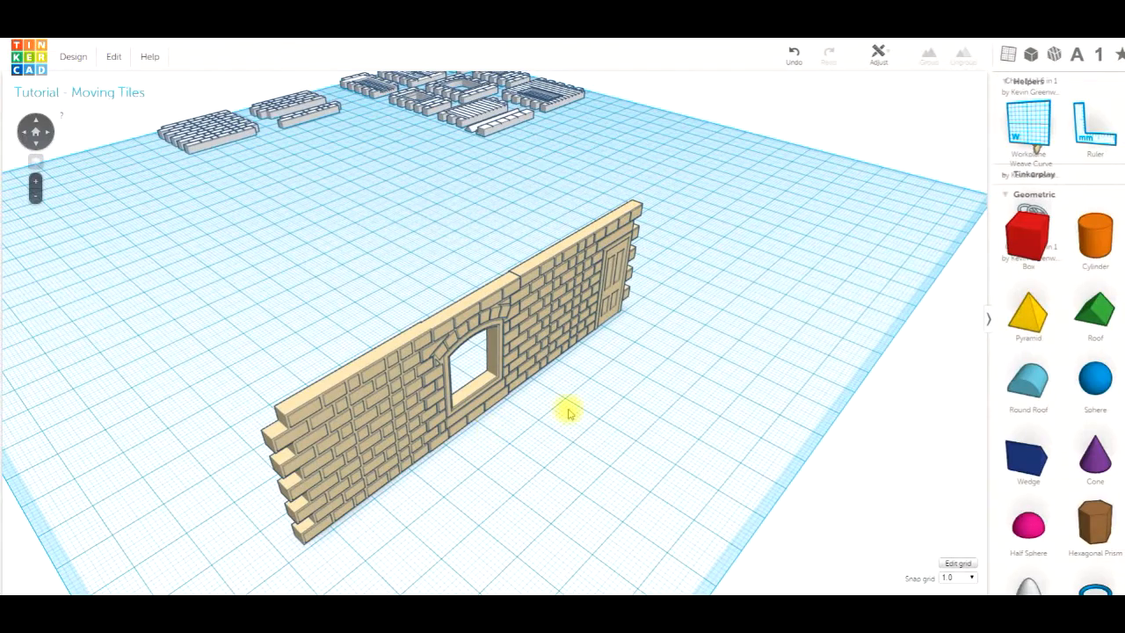
right_click_drag(583, 391, 369, 392)
scroll(369, 391, "down", 5)
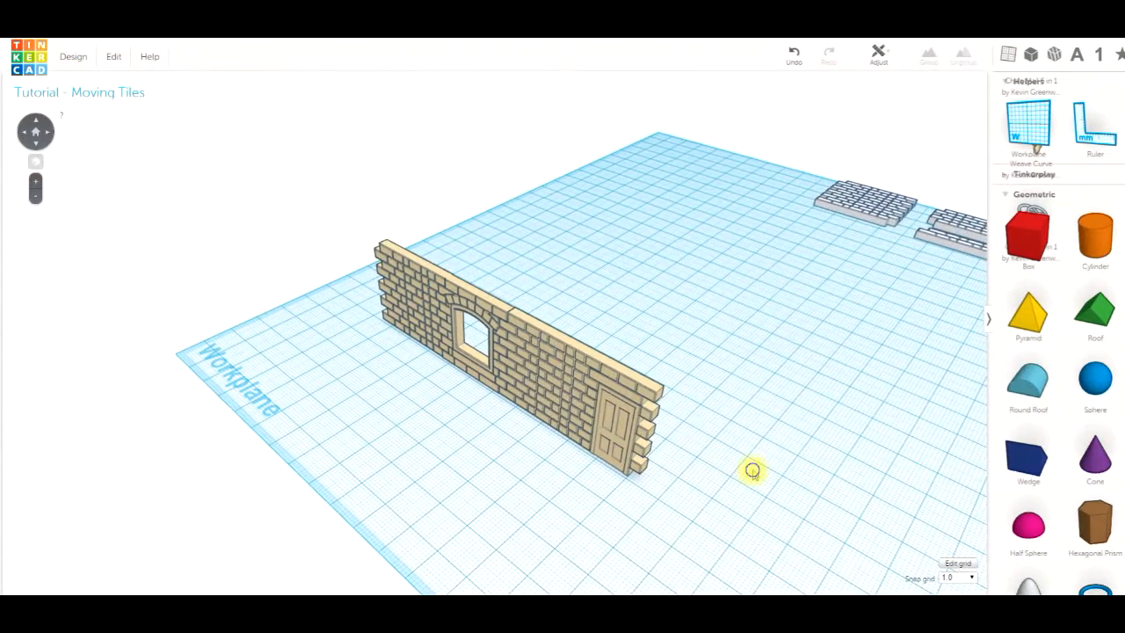
left_click(565, 381)
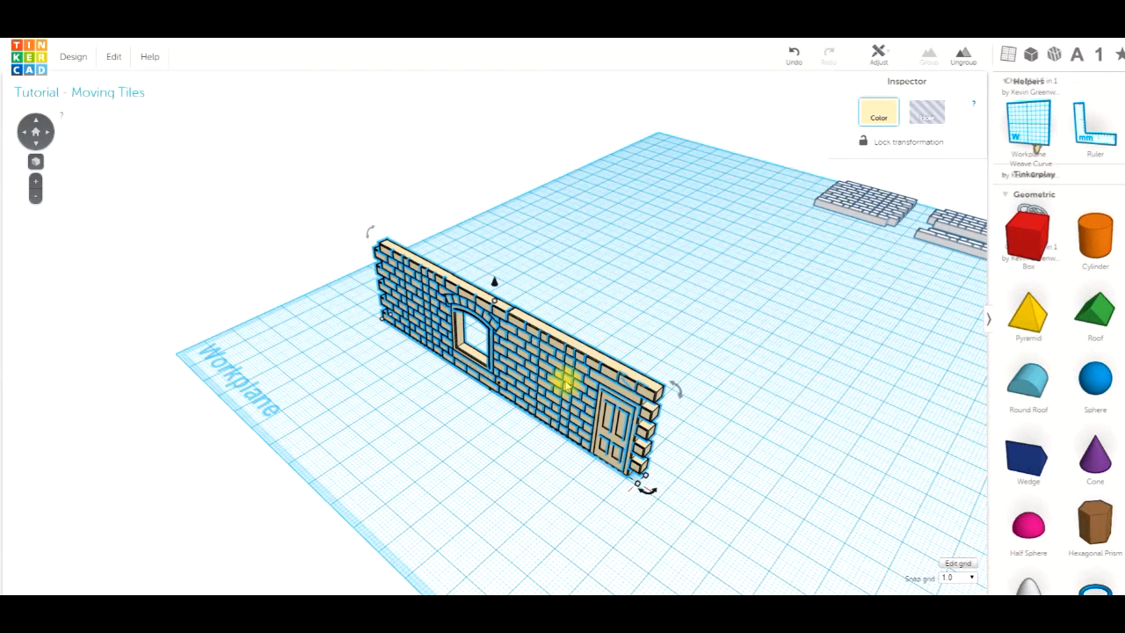
key("ctrl+d")
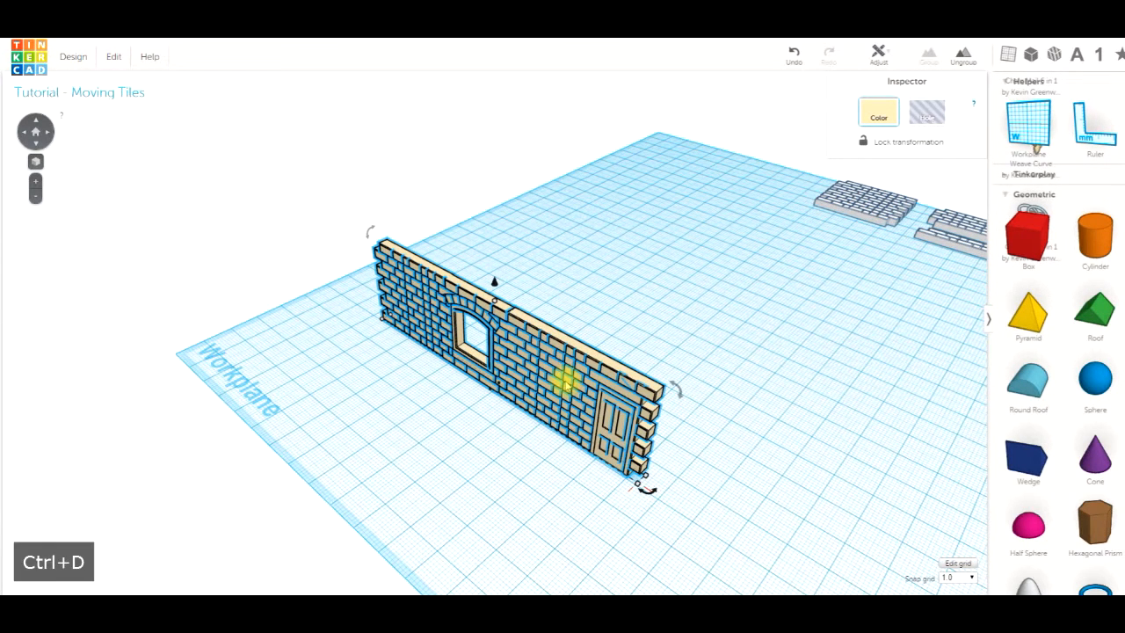
Step: Nudge the copied wall away from the original so the two stand parallel with a gap between them
right_click_drag(713, 433, 617, 428)
key("Right")
key("Right")
key("Right")
key("Right")
key("Right")
key("Right")
key("Right")
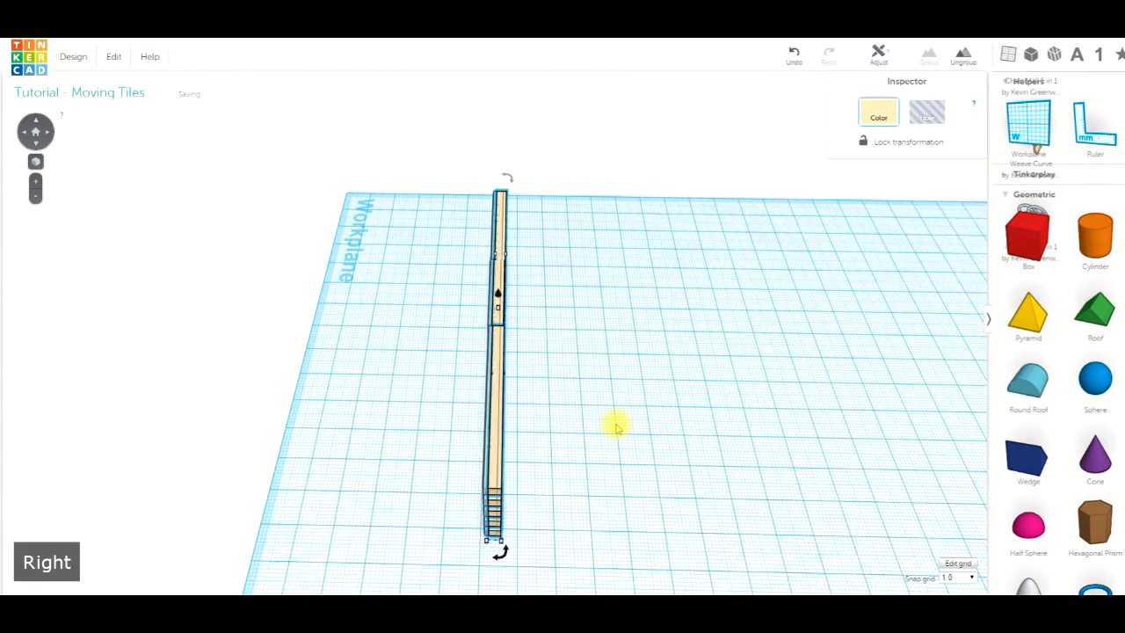
key("Right")
key("Right")
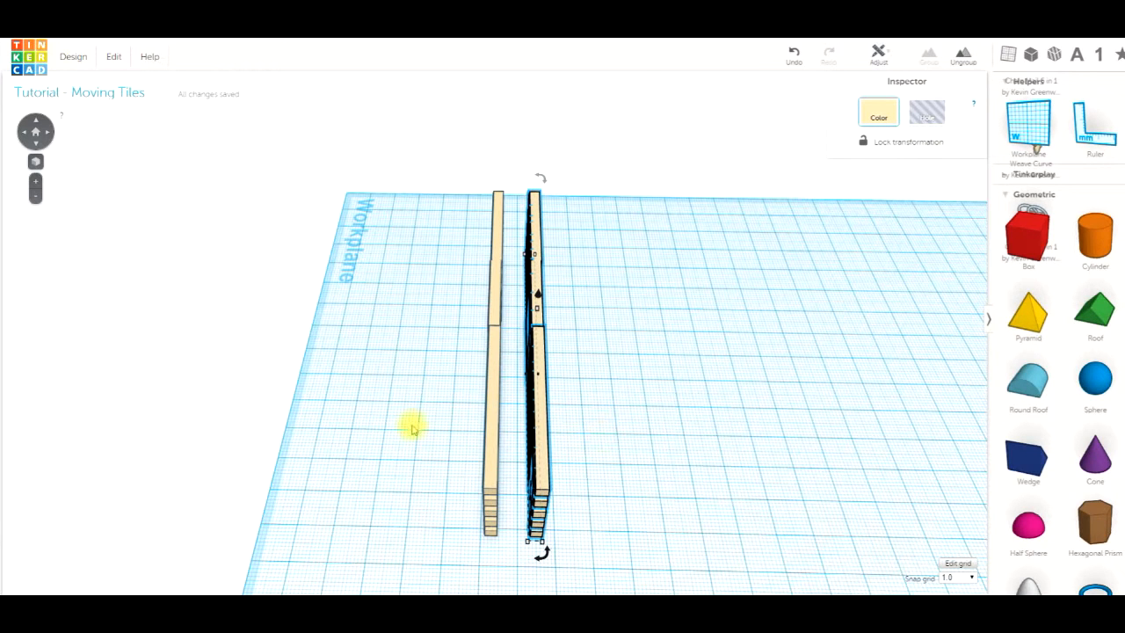
Step: Shift the copied wall lengthwise toward the door end so it is offset from the original
right_click_drag(378, 468, 586, 464)
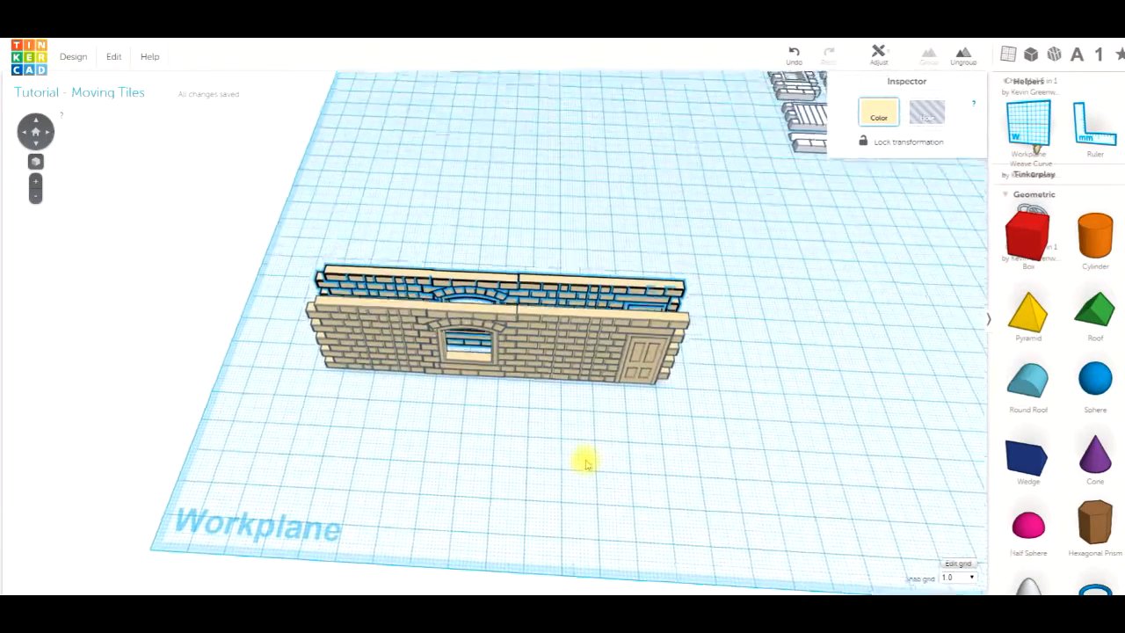
key("Right")
key("Right")
key("Right")
key("Right")
key("Right")
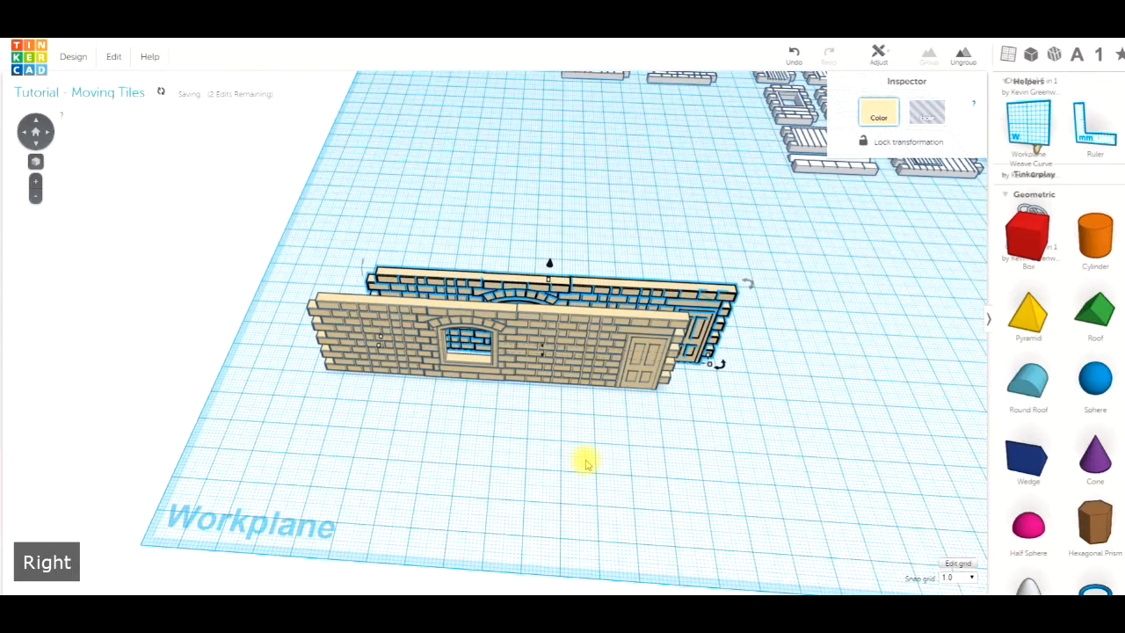
scroll(580, 481, "up", 3)
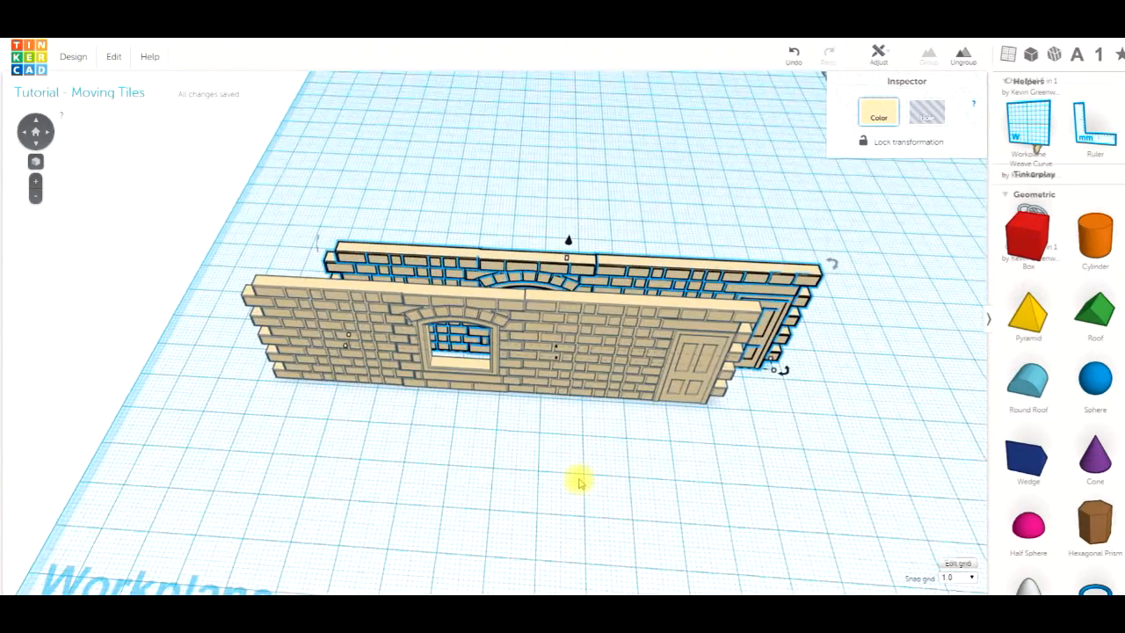
scroll(580, 481, "down", 3)
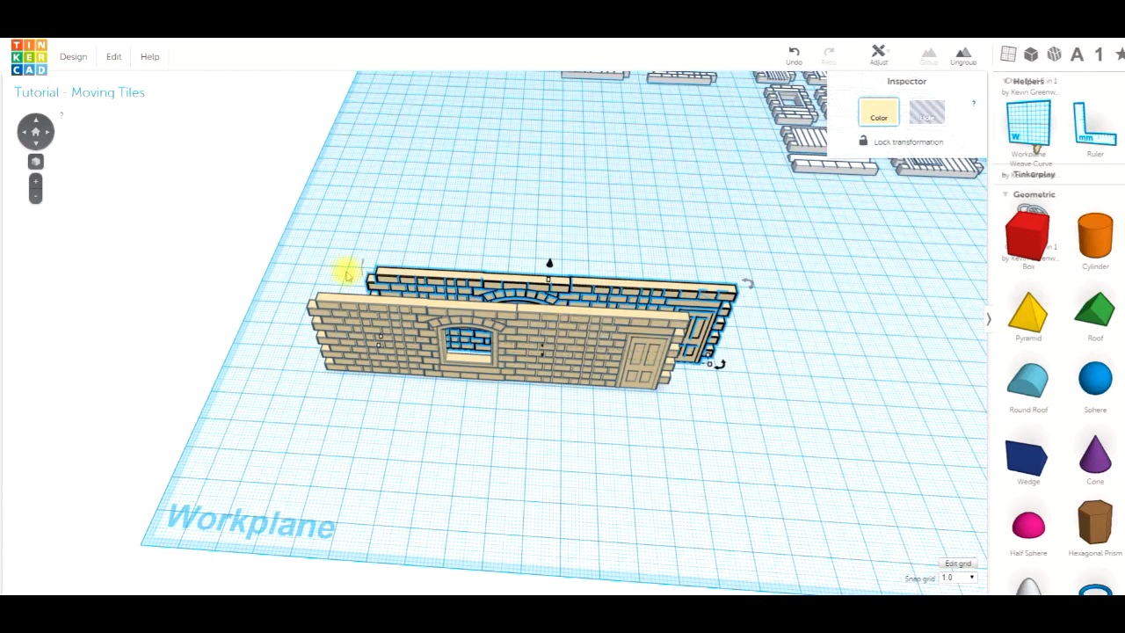
Step: Rotate the copied wall a quarter turn and move it beyond the door end of the original wall
mouse_move(724, 372)
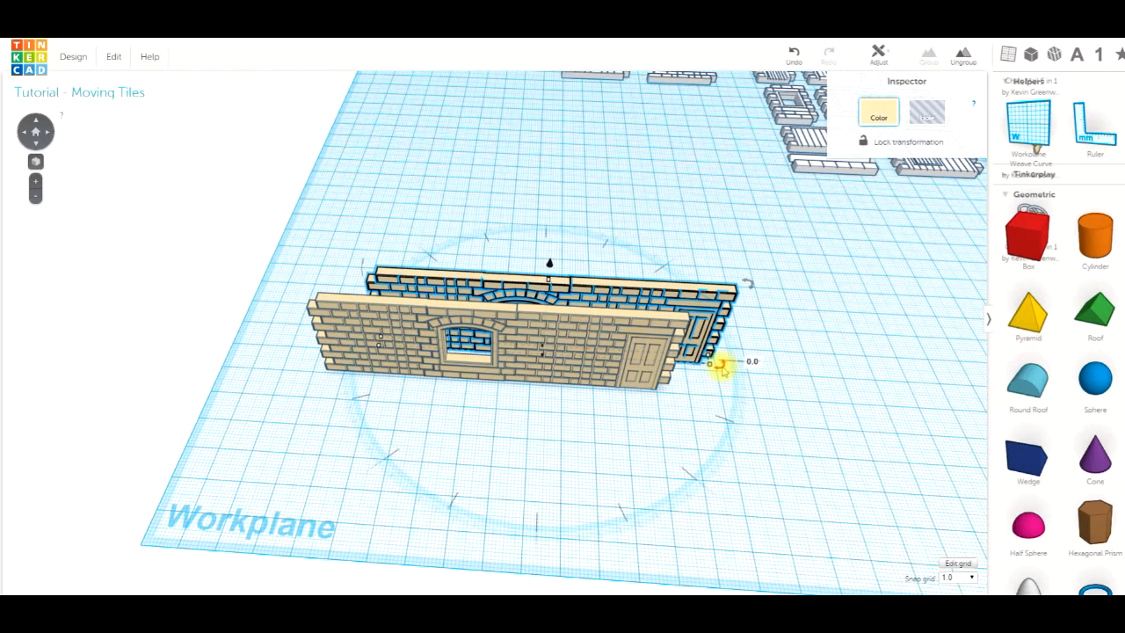
left_click_drag(724, 352, 558, 247)
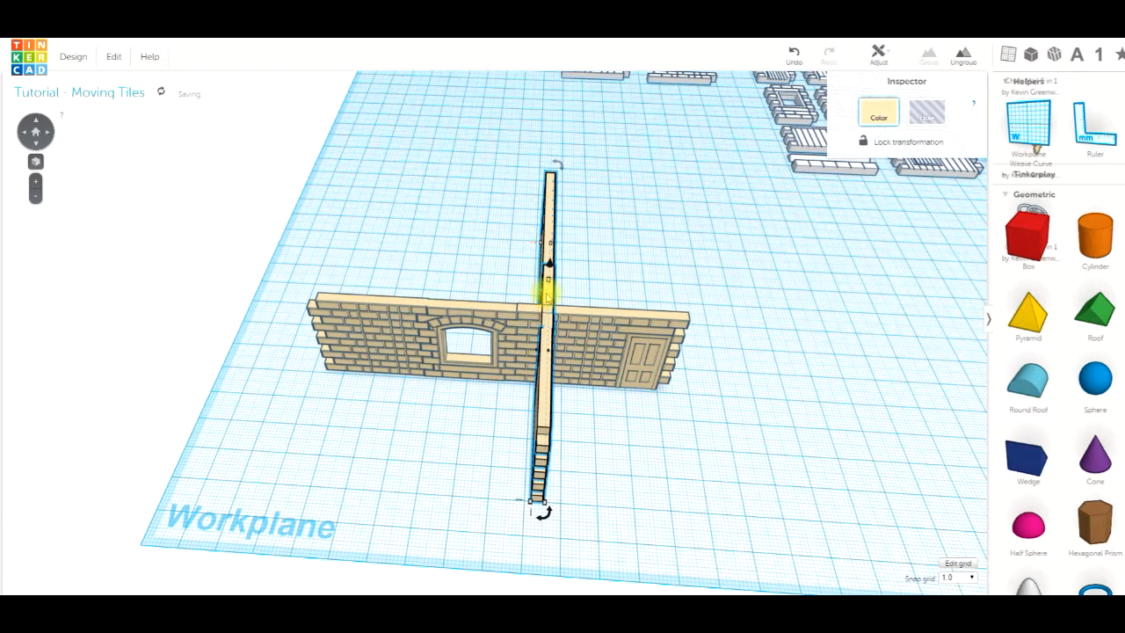
left_click_drag(543, 385, 832, 328)
left_click(686, 432)
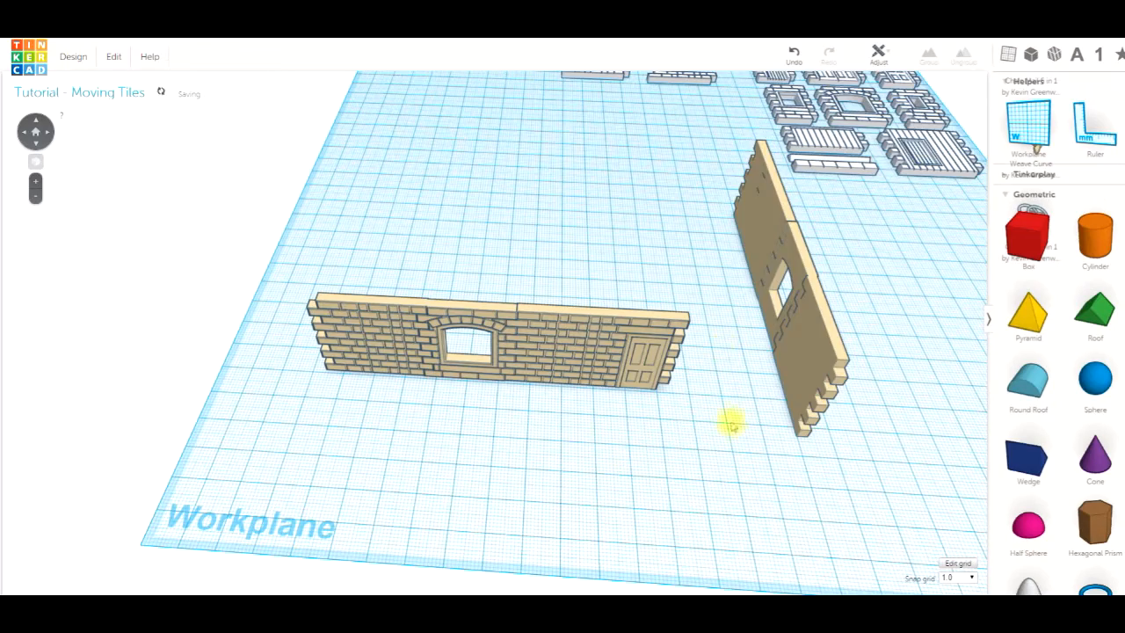
Step: Align the two perpendicular walls so the near end of the rotated copy is flush with the front wall's outer face
scroll(587, 436, "down", 2)
right_click_drag(585, 432, 431, 402)
scroll(431, 404, "down", 3)
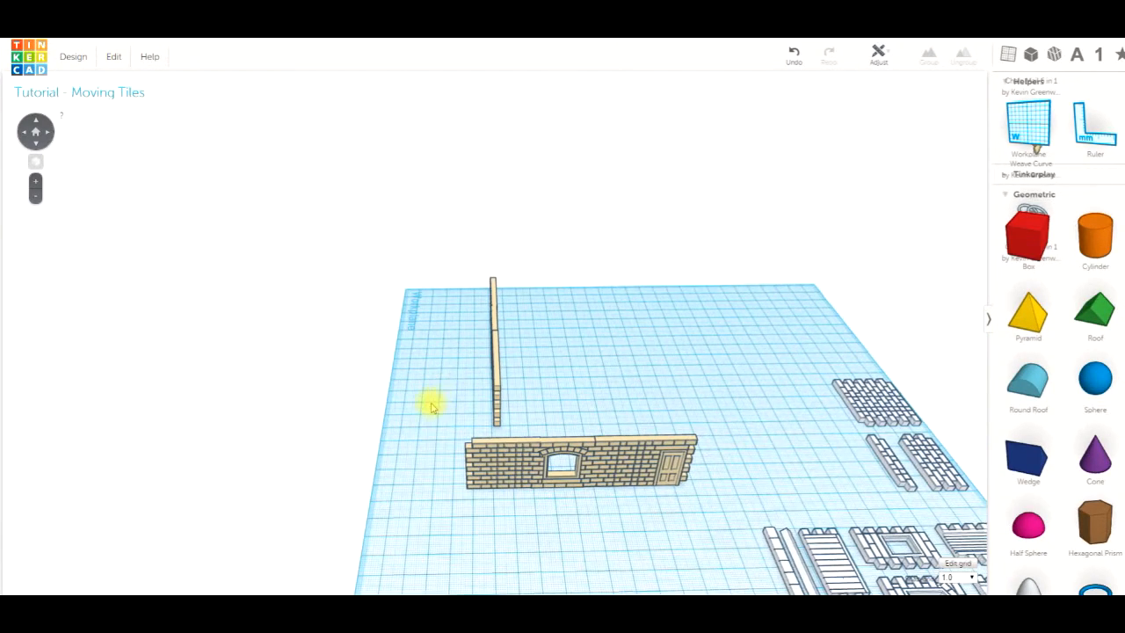
left_click_drag(438, 350, 532, 458)
left_click(882, 53)
left_click(881, 75)
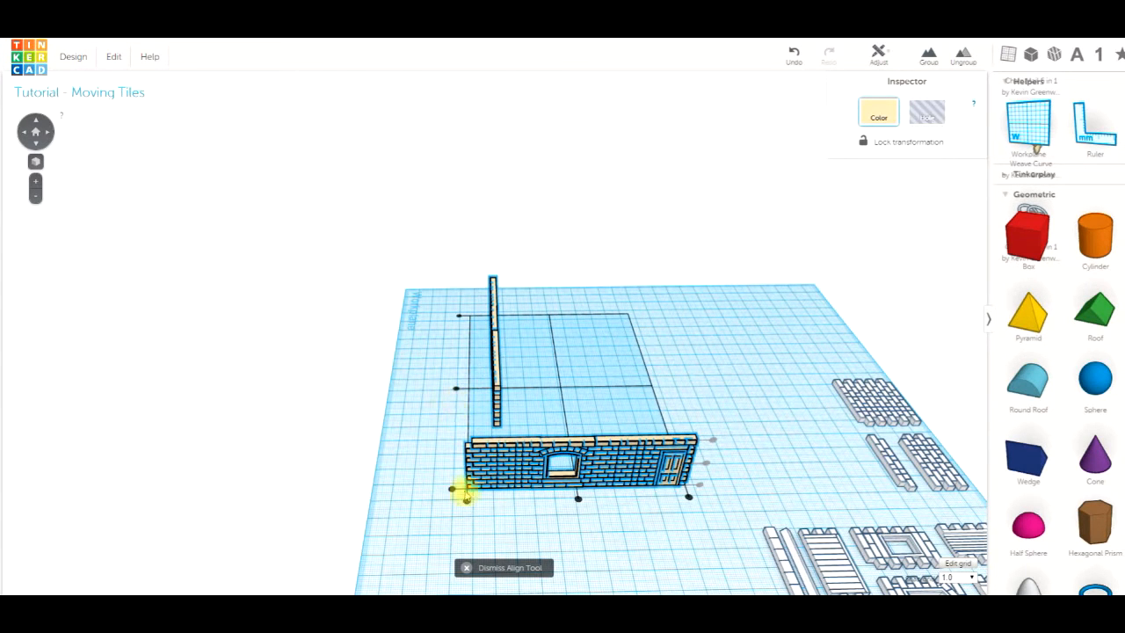
left_click(467, 503)
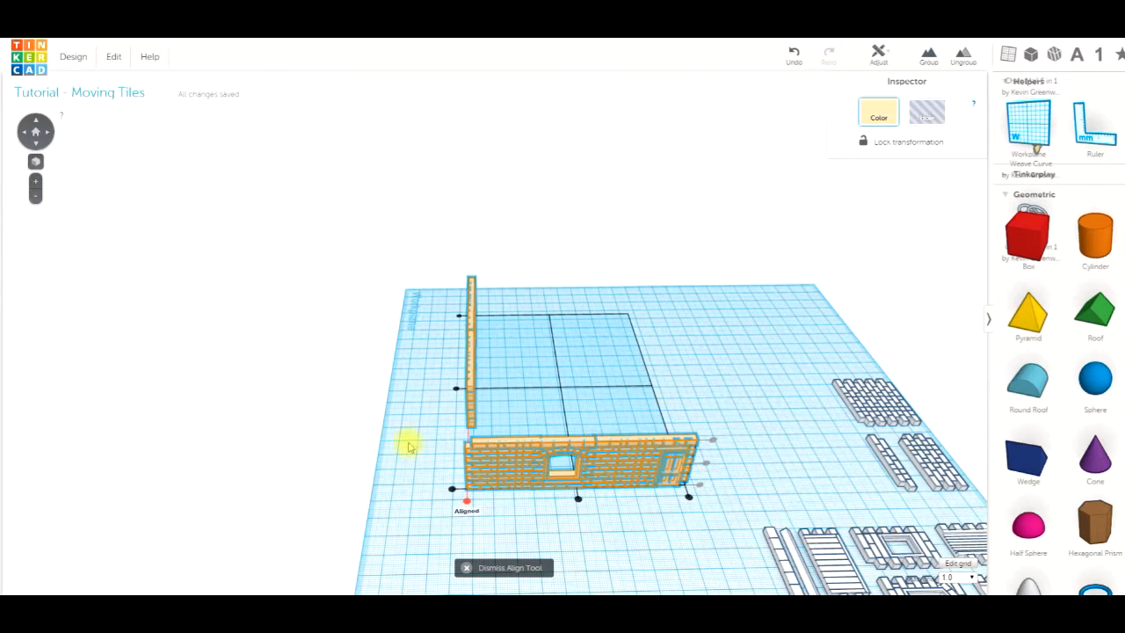
right_click_drag(442, 472, 569, 456)
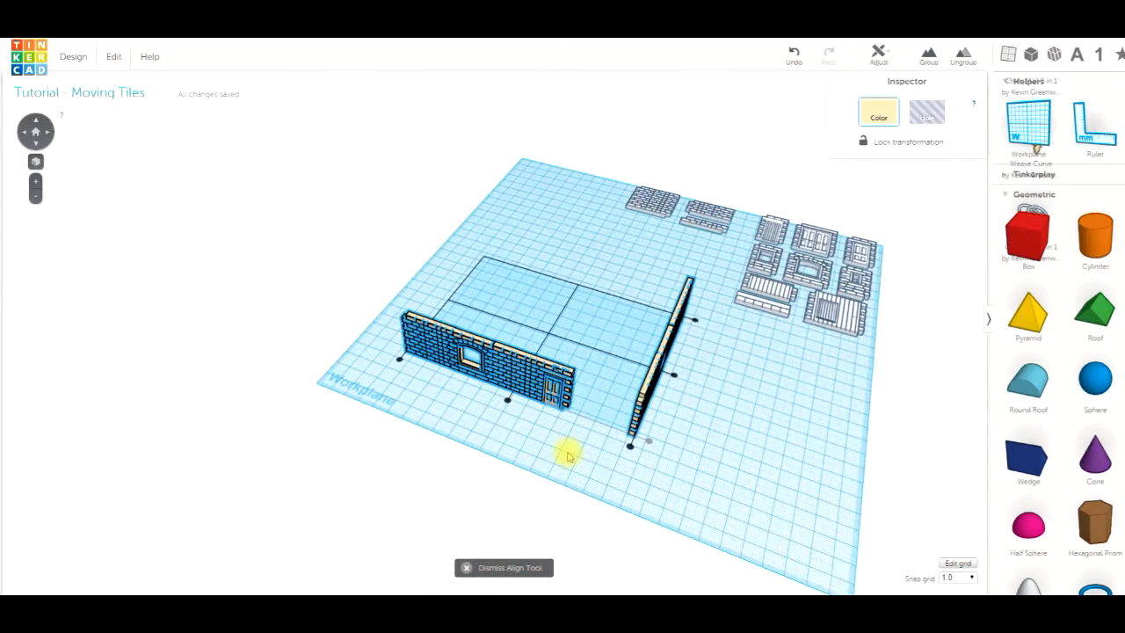
left_click(572, 456)
Step: Place a temporary workplane on the recessed end face between the brick teeth at the front wall's door end
scroll(572, 456, "up", 4)
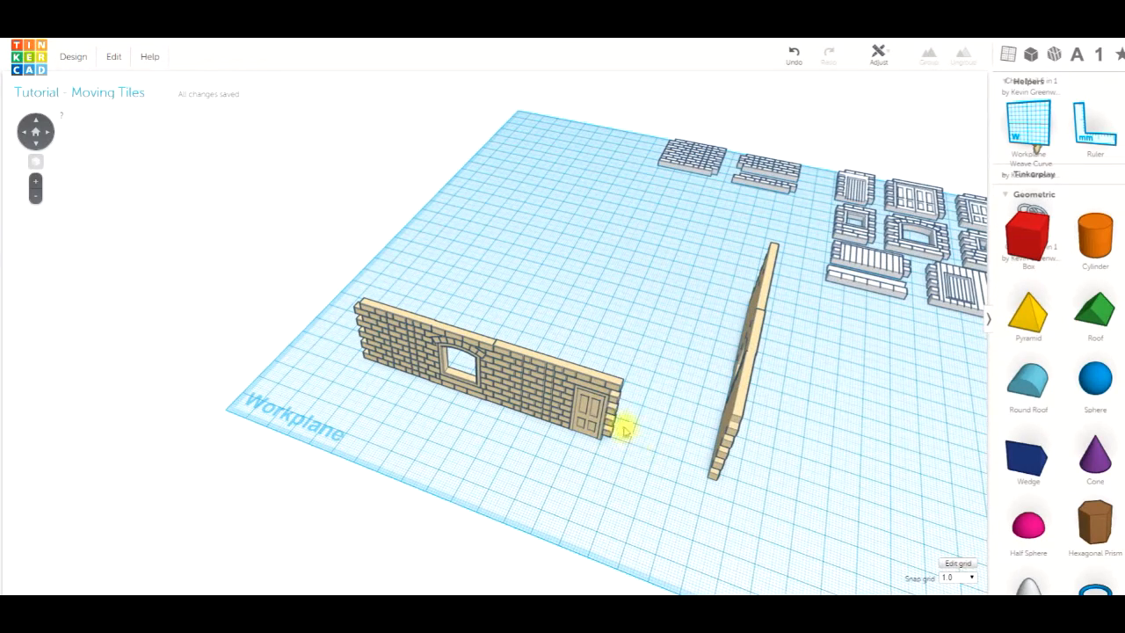
right_click_drag(667, 466, 660, 410)
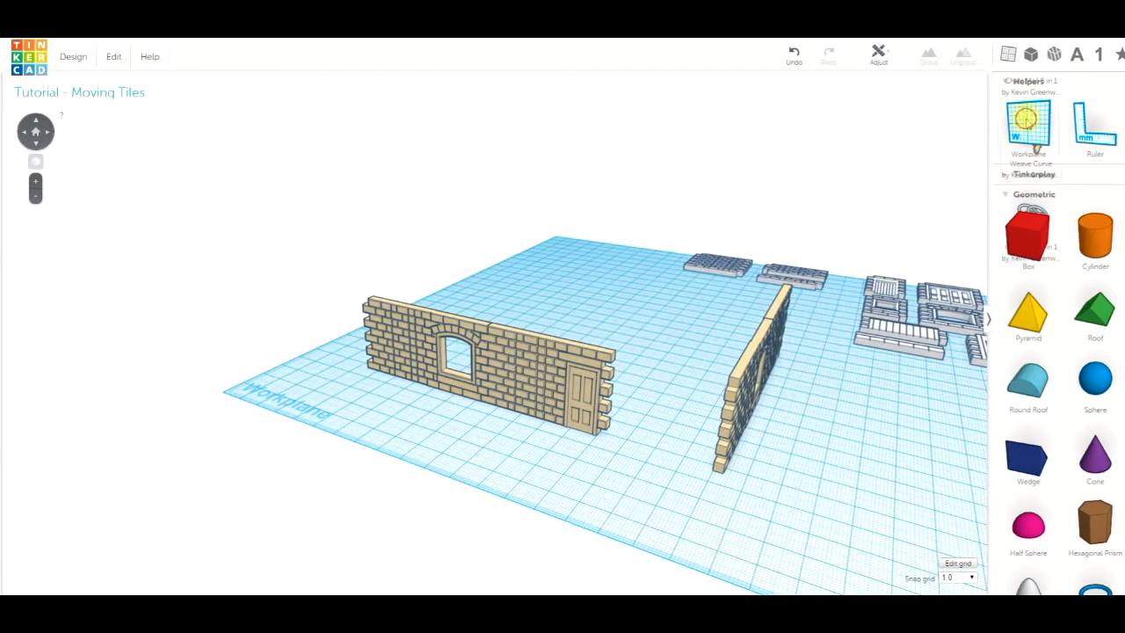
left_click(1027, 119)
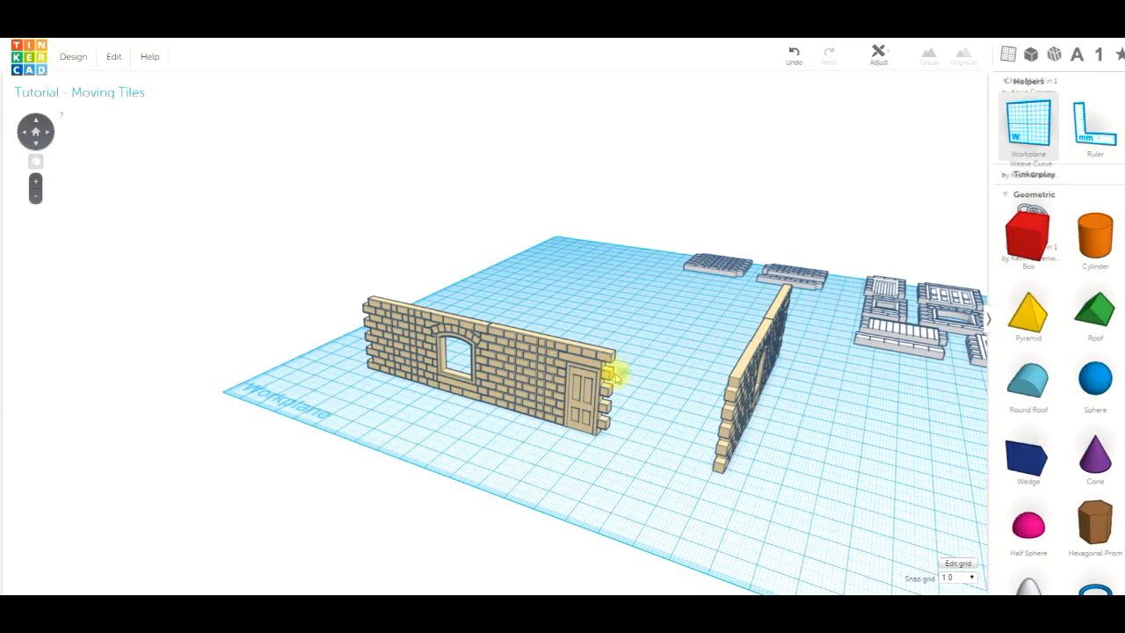
scroll(616, 376, "up", 3)
right_click_drag(686, 387, 594, 359)
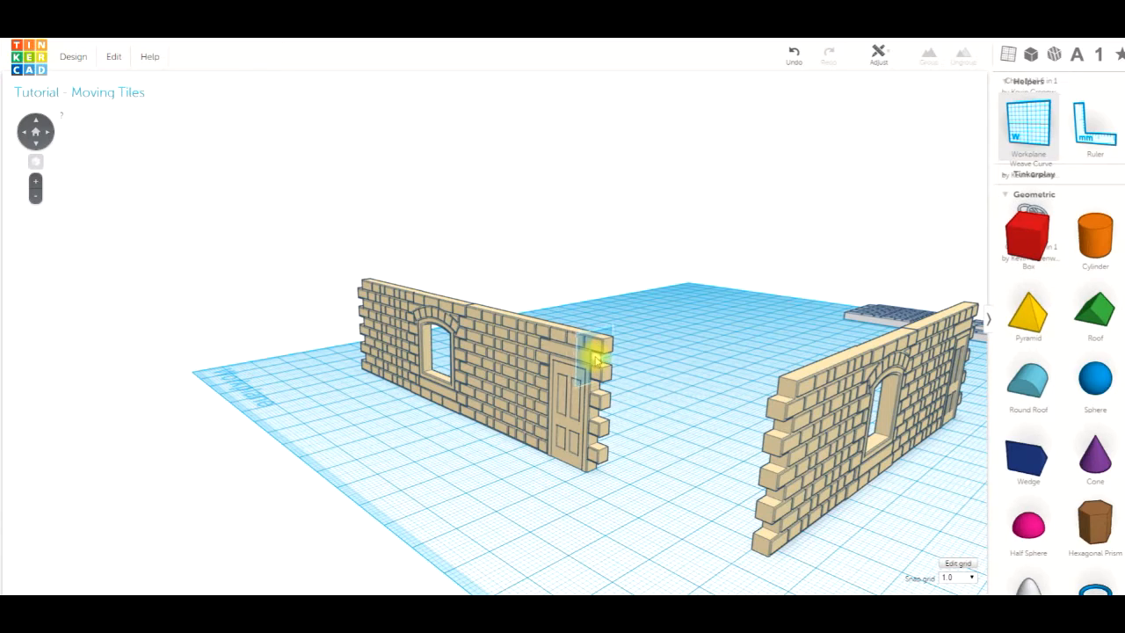
left_click(594, 356)
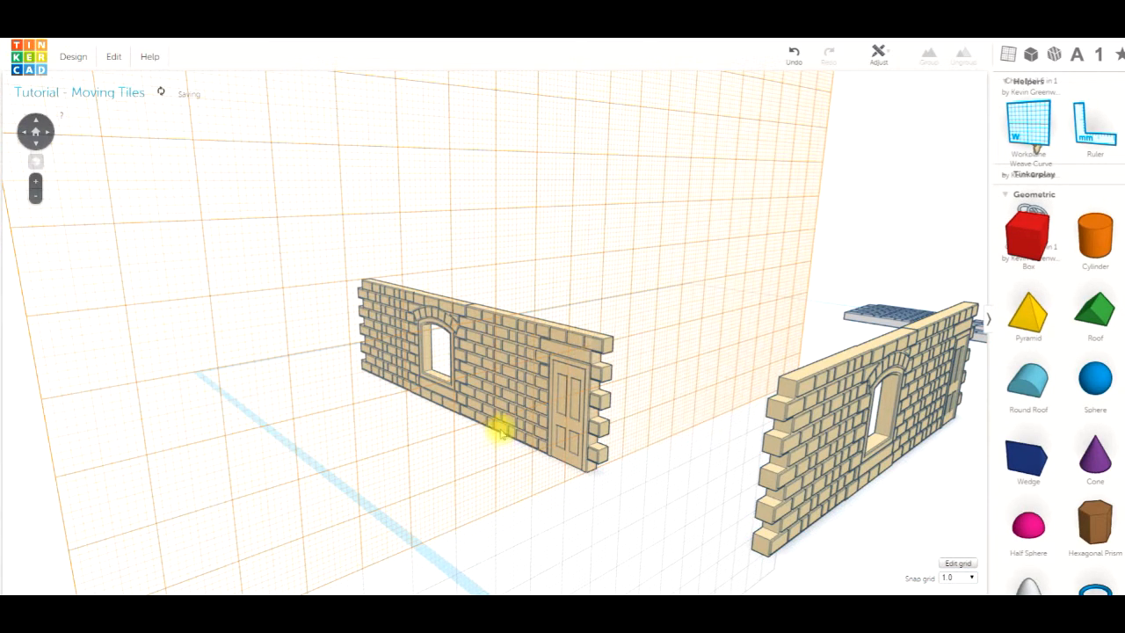
Step: Move the rotated wall against the temporary workplane so its brick teeth interlock with the front wall at the corner
right_click_drag(502, 431, 784, 389)
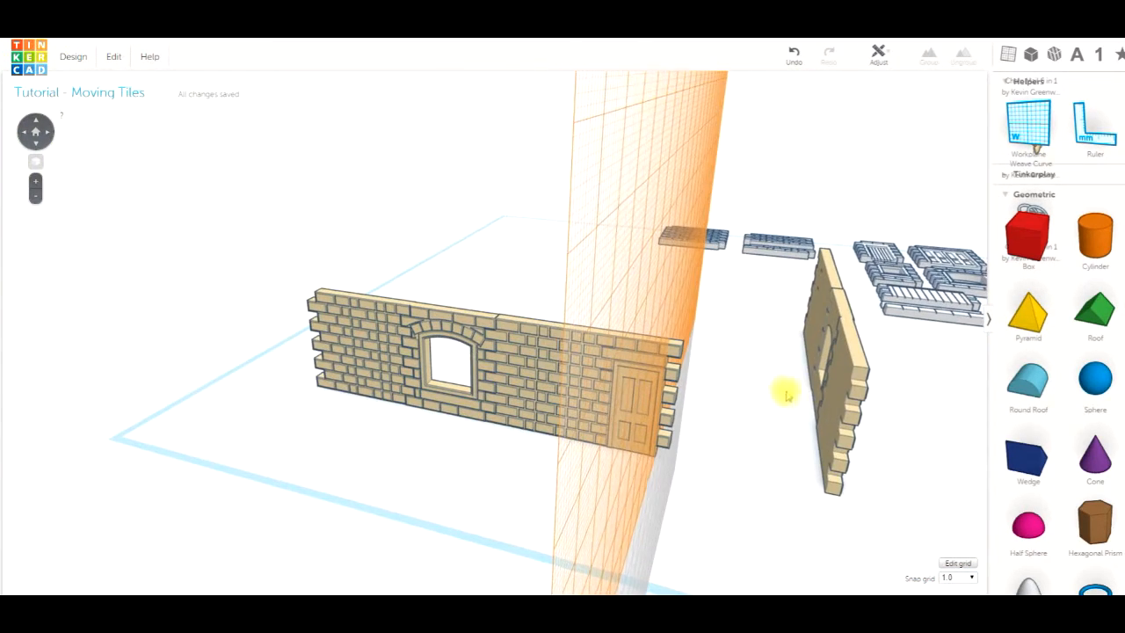
left_click(832, 411)
left_click_drag(797, 345, 660, 330)
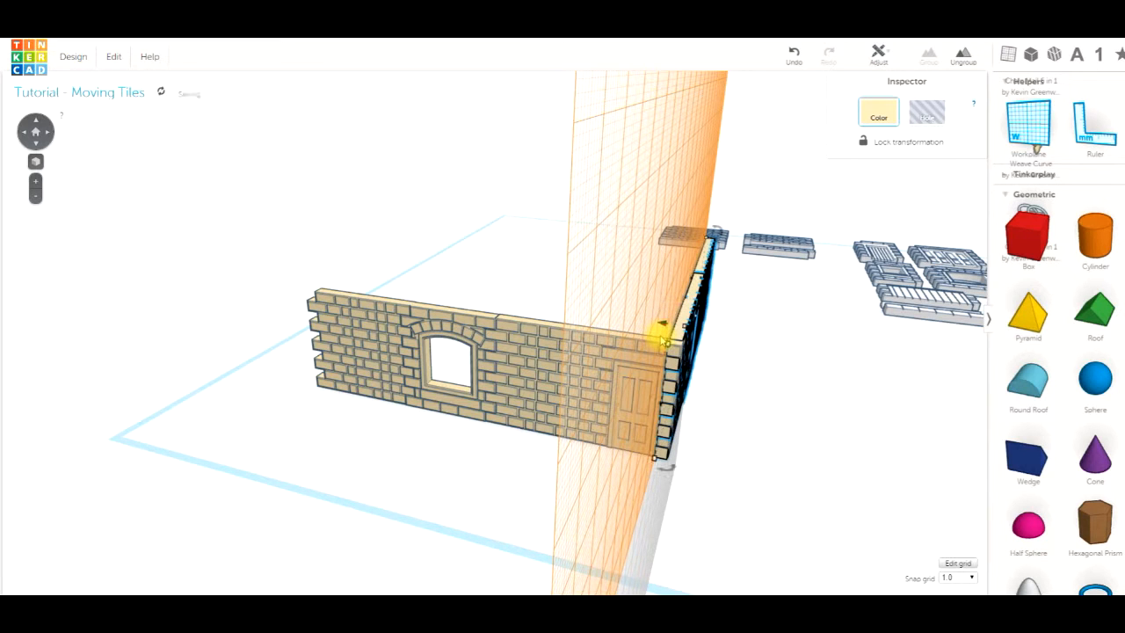
left_click(741, 460)
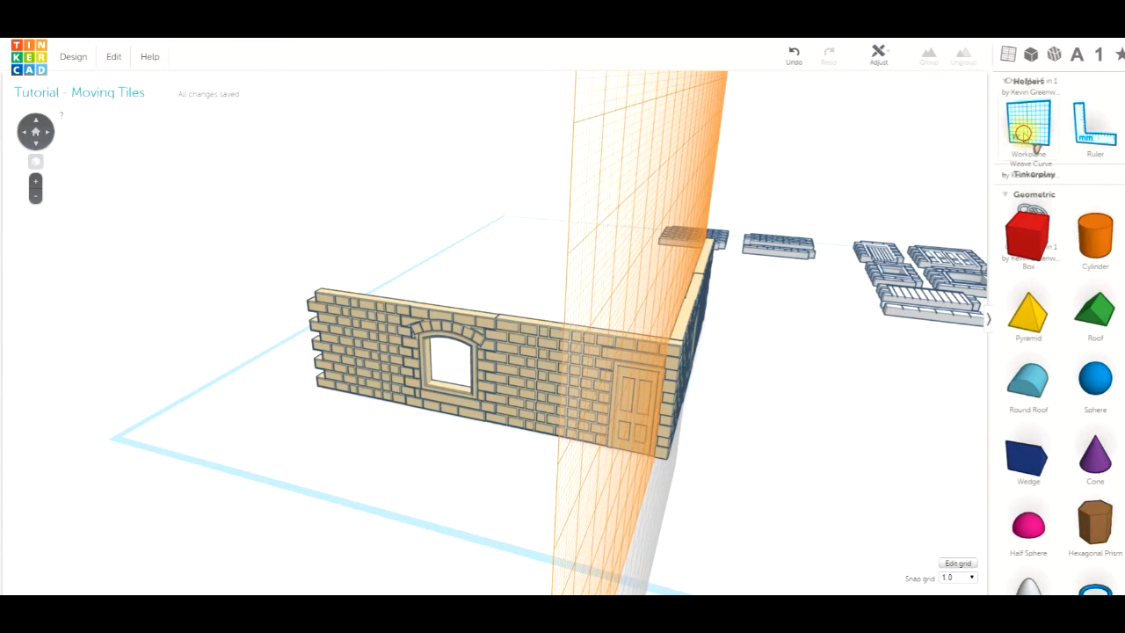
Step: Return the workplane to the default ground plane
left_click(1025, 136)
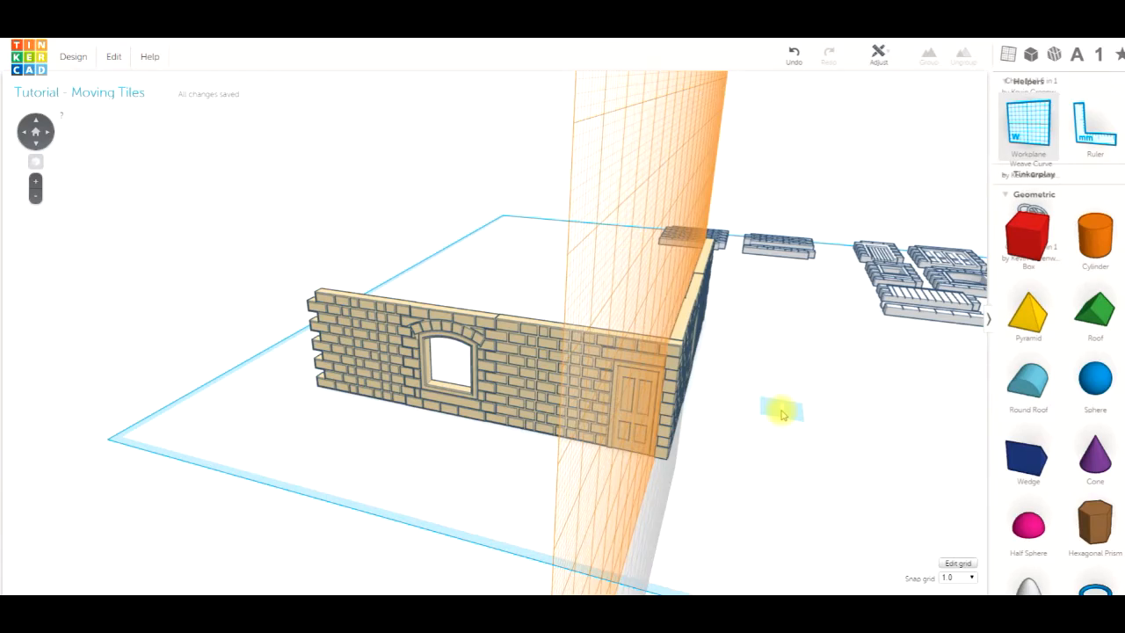
left_click(783, 413)
right_click_drag(748, 458, 528, 390)
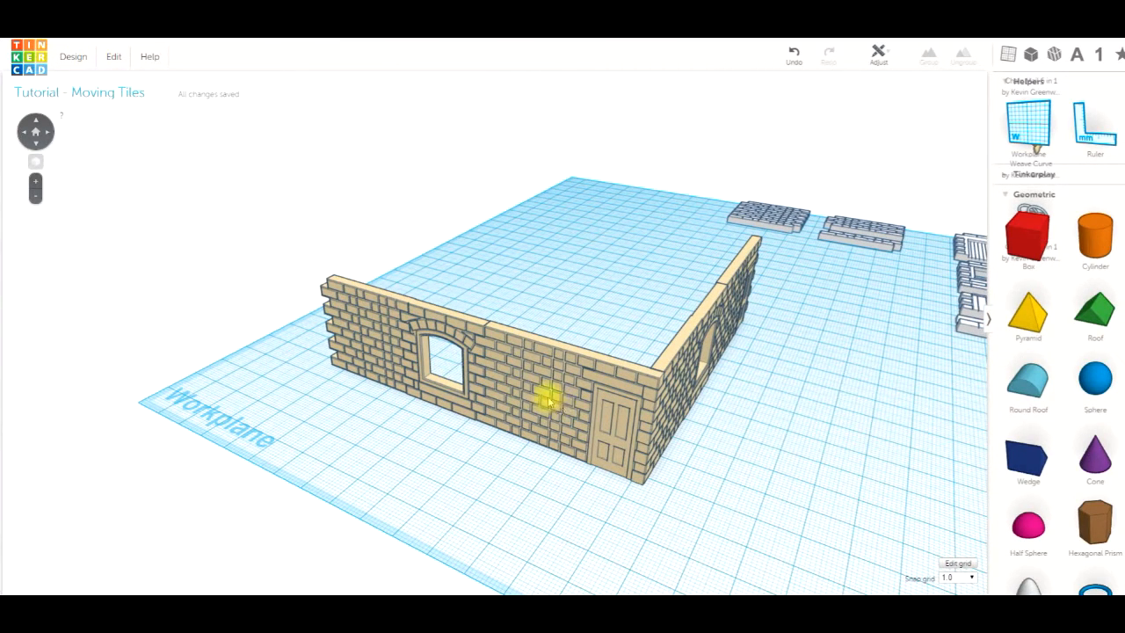
Step: Recolor the front wall white to set it apart from the adjoining tan wall
left_click(555, 443)
left_click(878, 112)
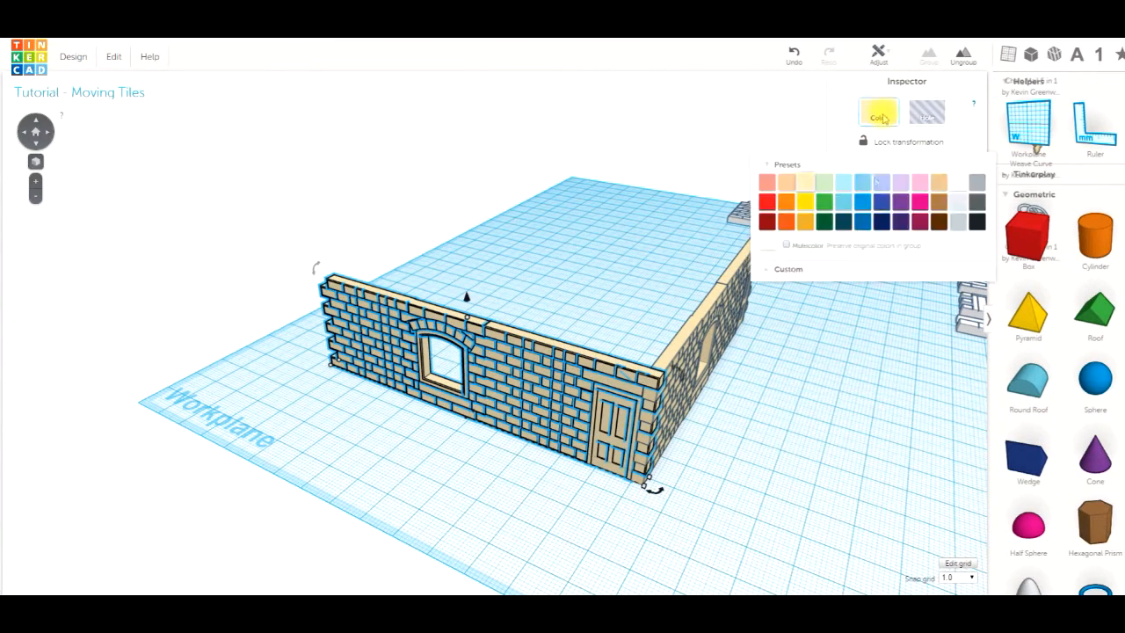
left_click(959, 185)
left_click(756, 430)
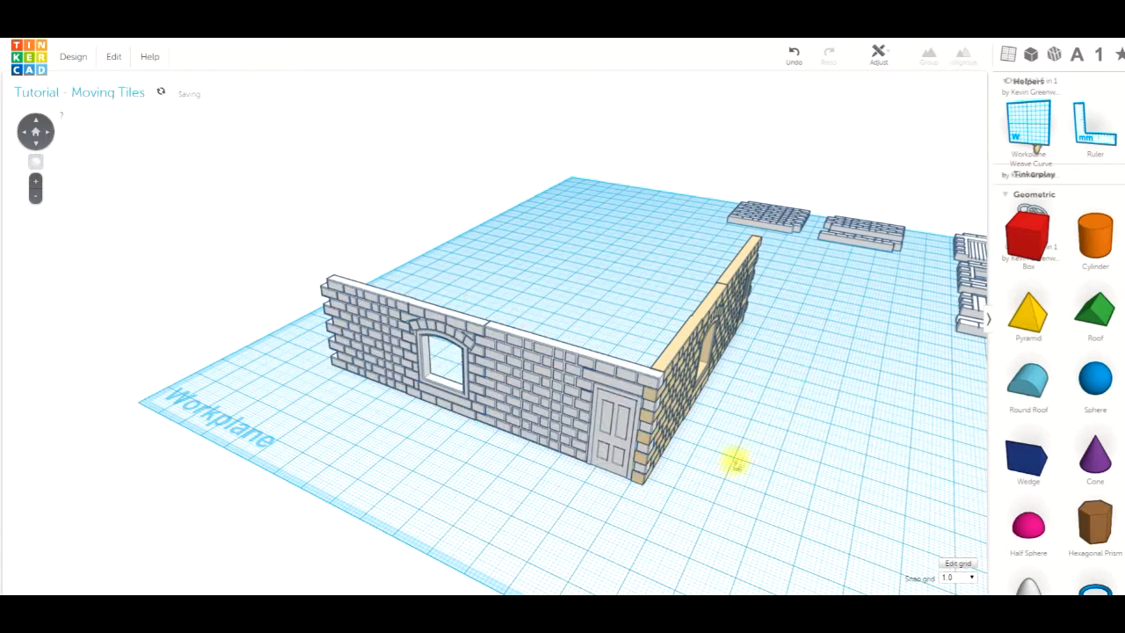
Step: Place the ruler near the workplane's labelled corner and measure the size and position of both walls
right_click_drag(449, 430, 548, 440)
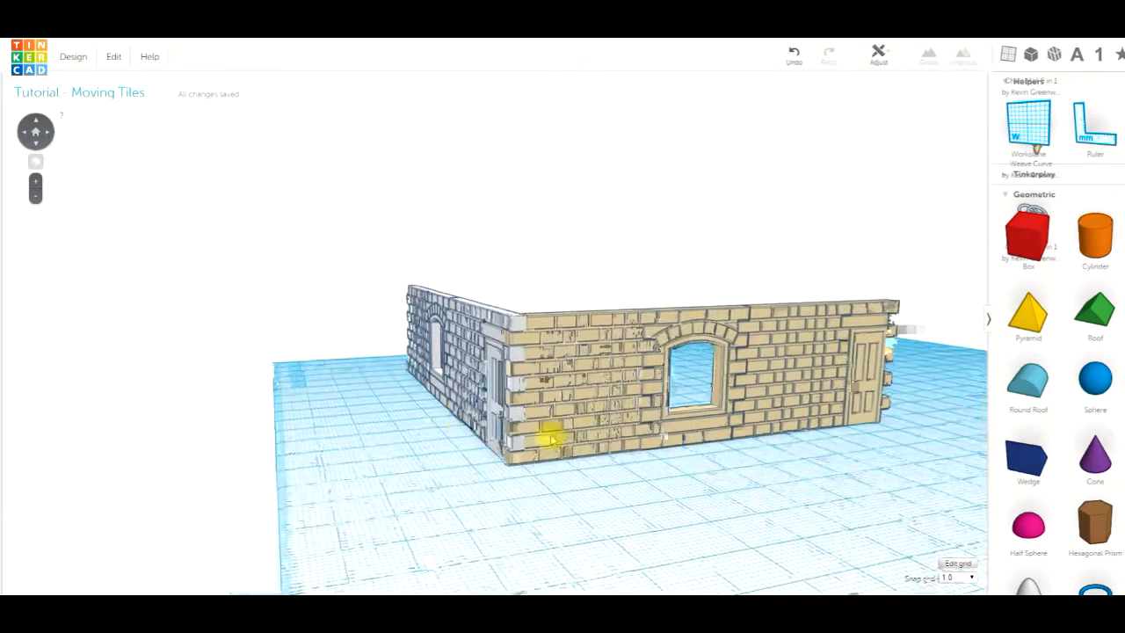
scroll(644, 485, "down", 3)
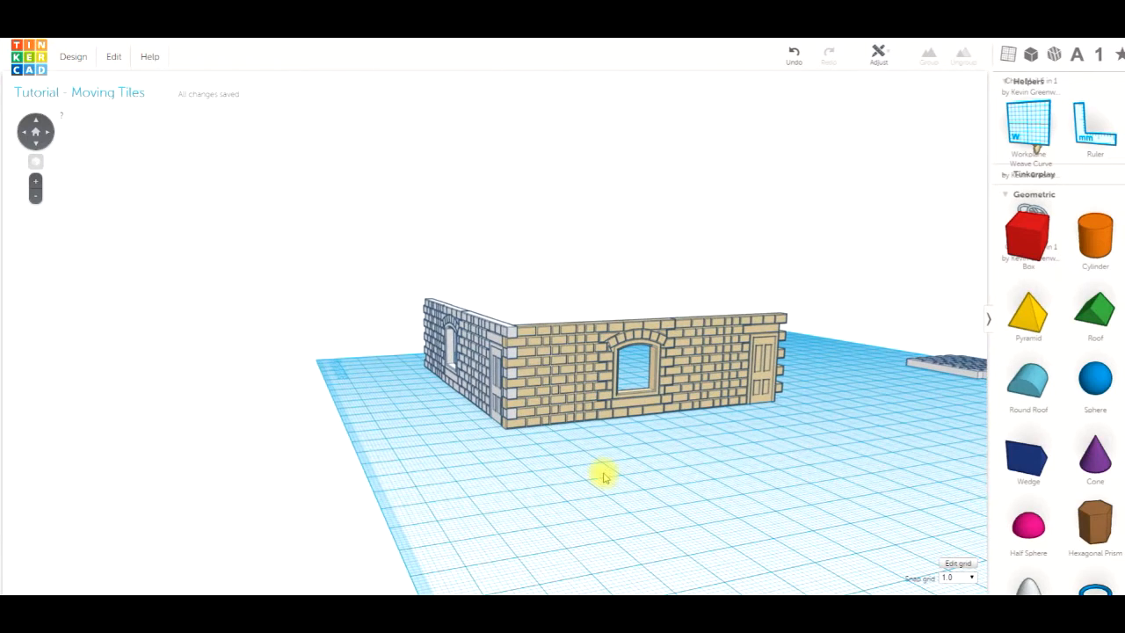
right_click_drag(570, 456, 508, 382)
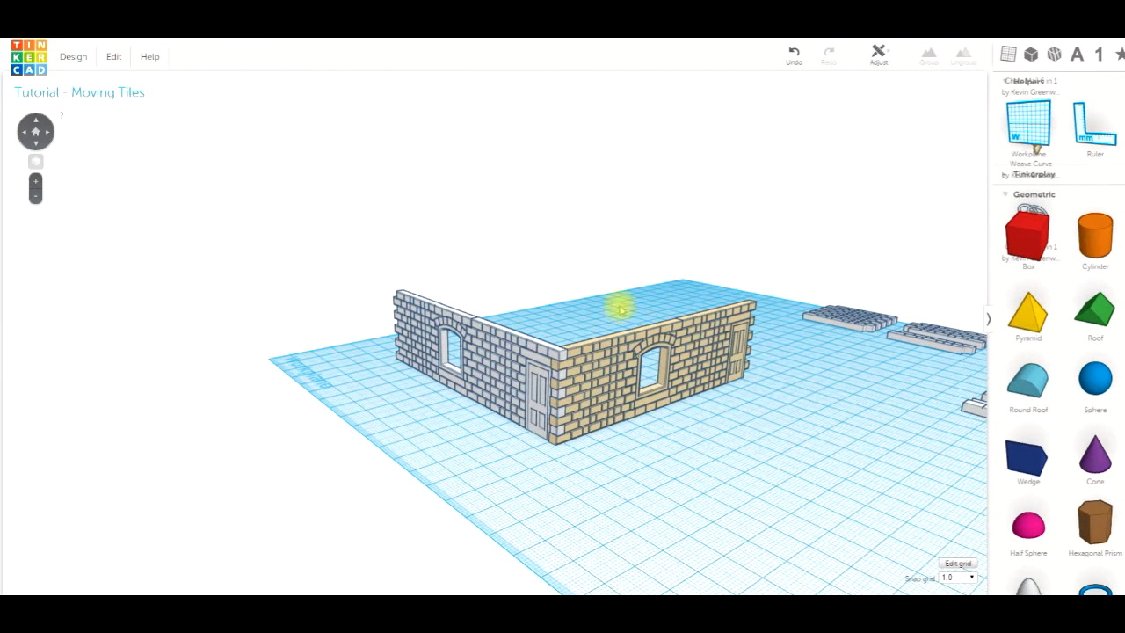
right_click_drag(467, 442, 572, 492)
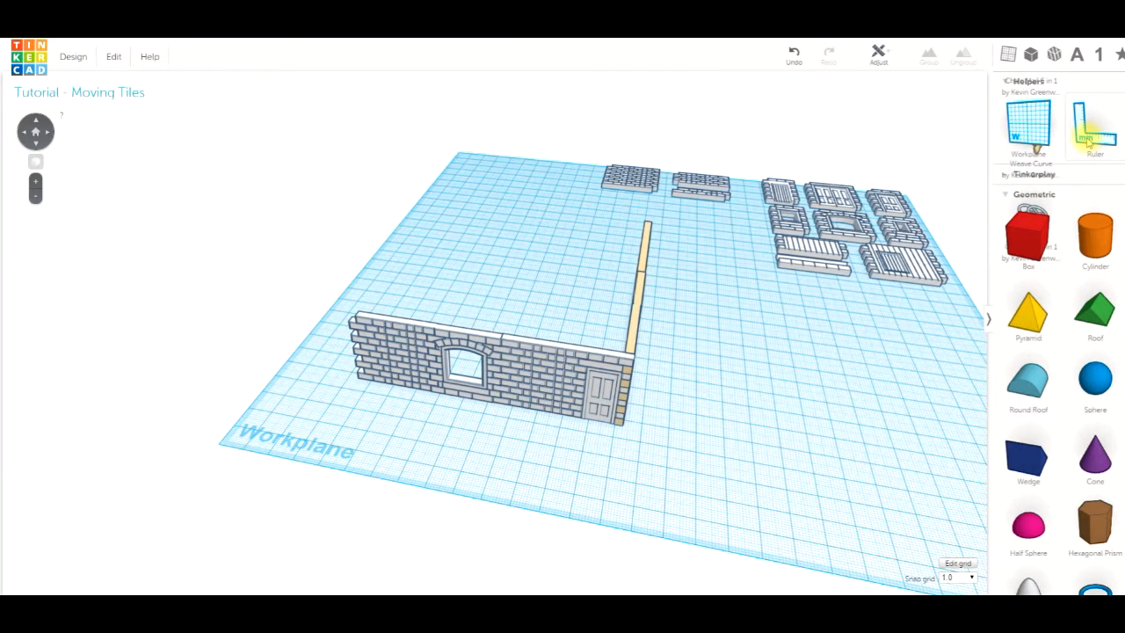
left_click_drag(1088, 140, 314, 407)
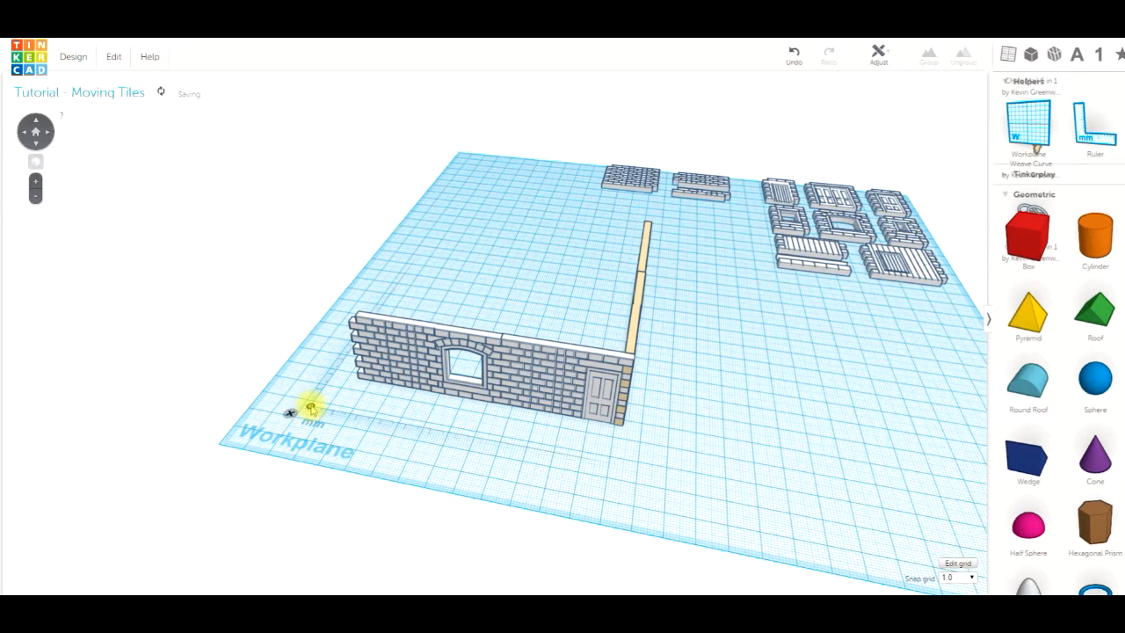
left_click(516, 401)
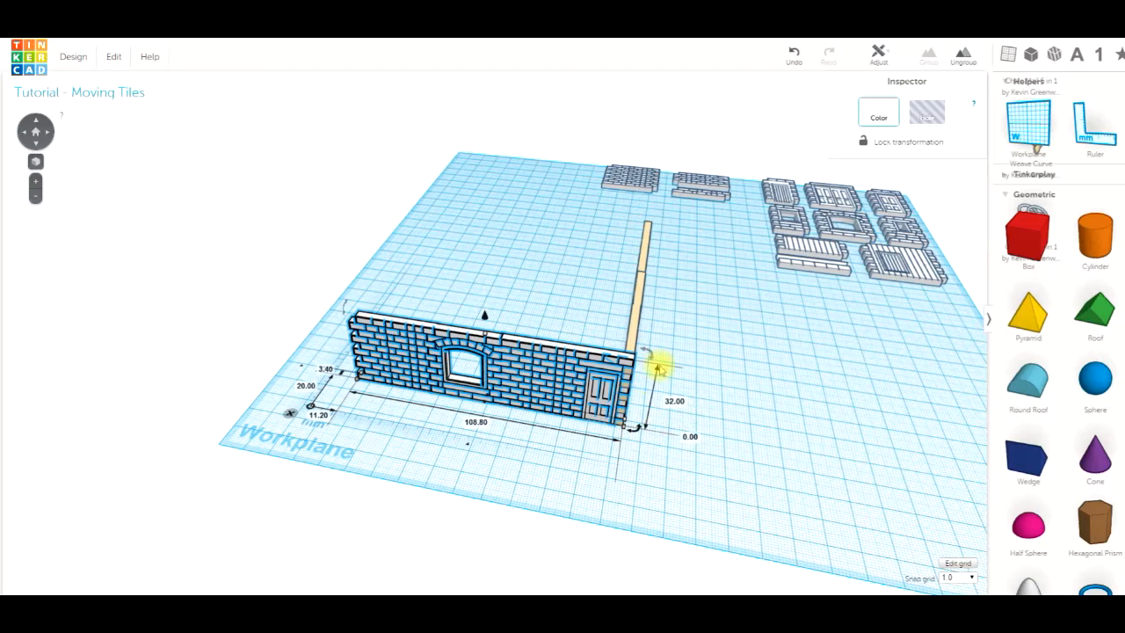
right_click_drag(698, 397, 459, 354)
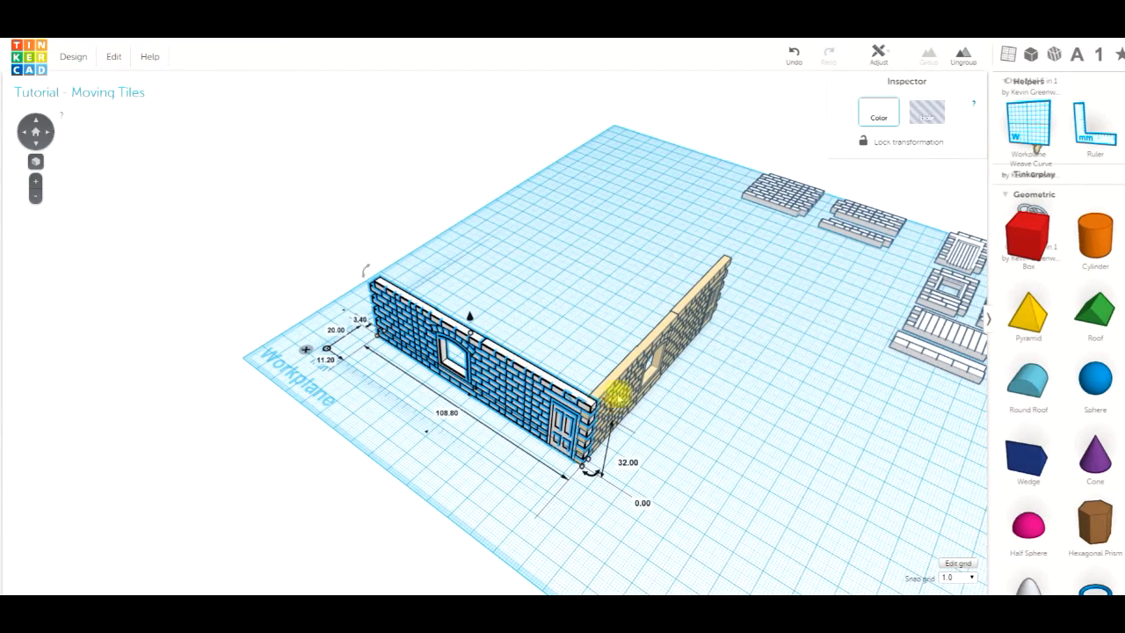
left_click(627, 380)
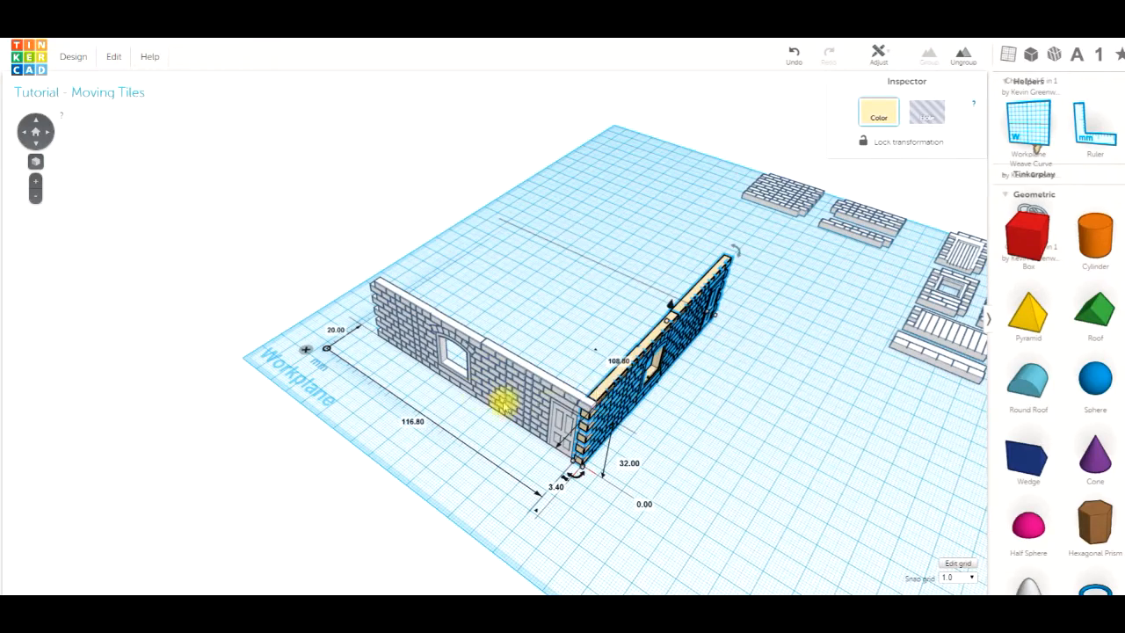
Step: Dismiss the ruler and deselect the tan wall
right_click_drag(448, 392, 422, 252)
right_click_drag(435, 314, 363, 469)
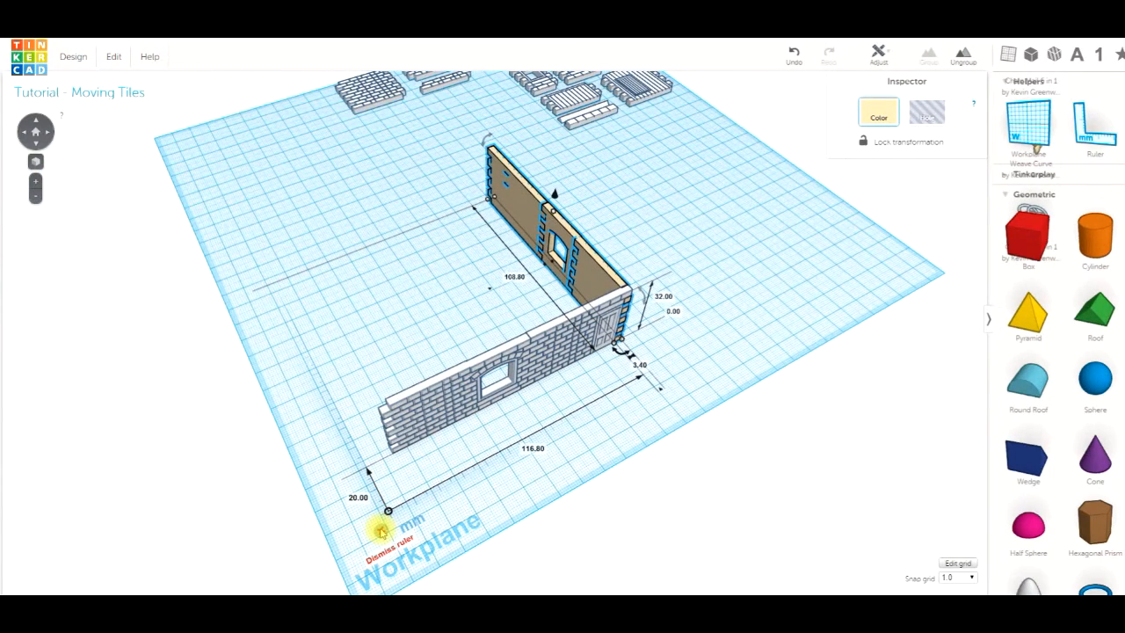
right_click_drag(422, 467, 279, 471)
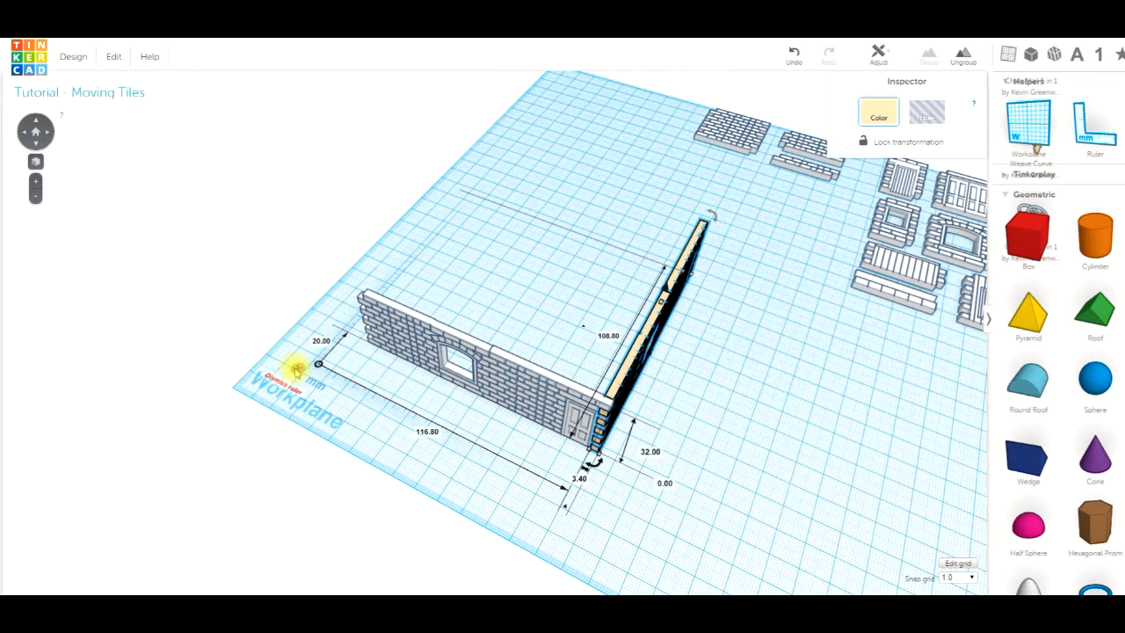
left_click(297, 369)
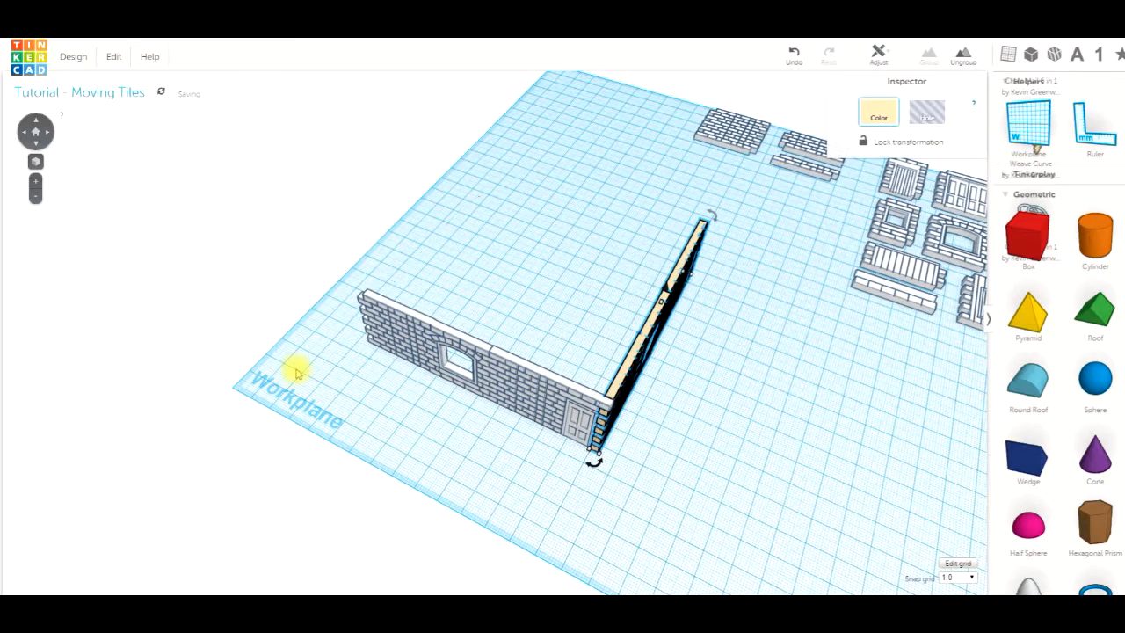
right_click_drag(339, 387, 467, 422)
left_click(466, 422)
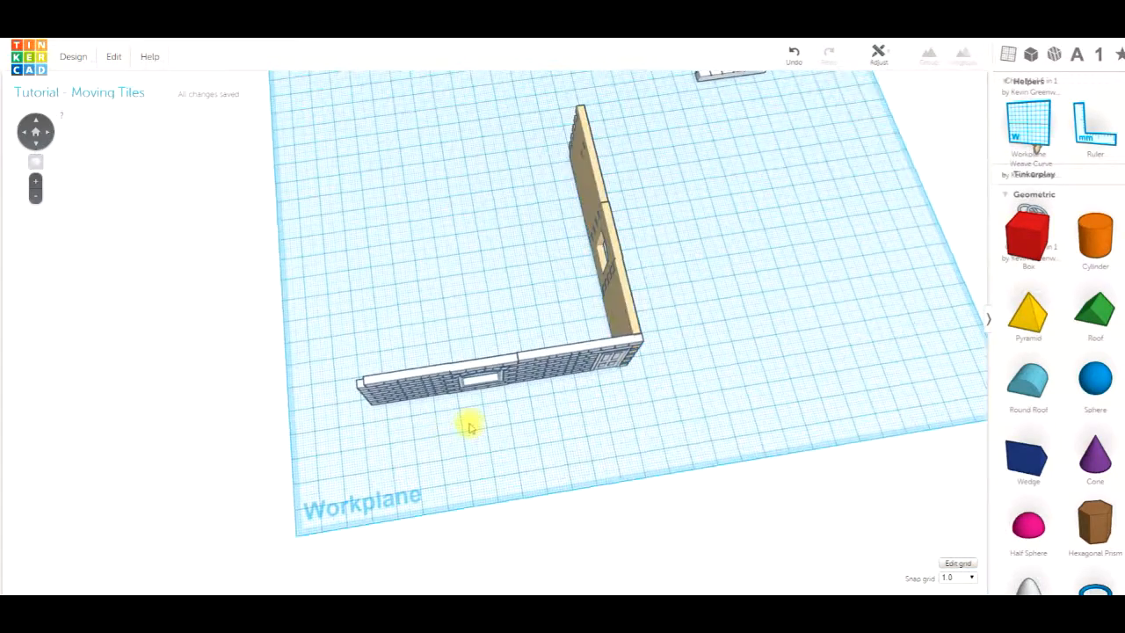
right_click_drag(467, 377, 453, 324)
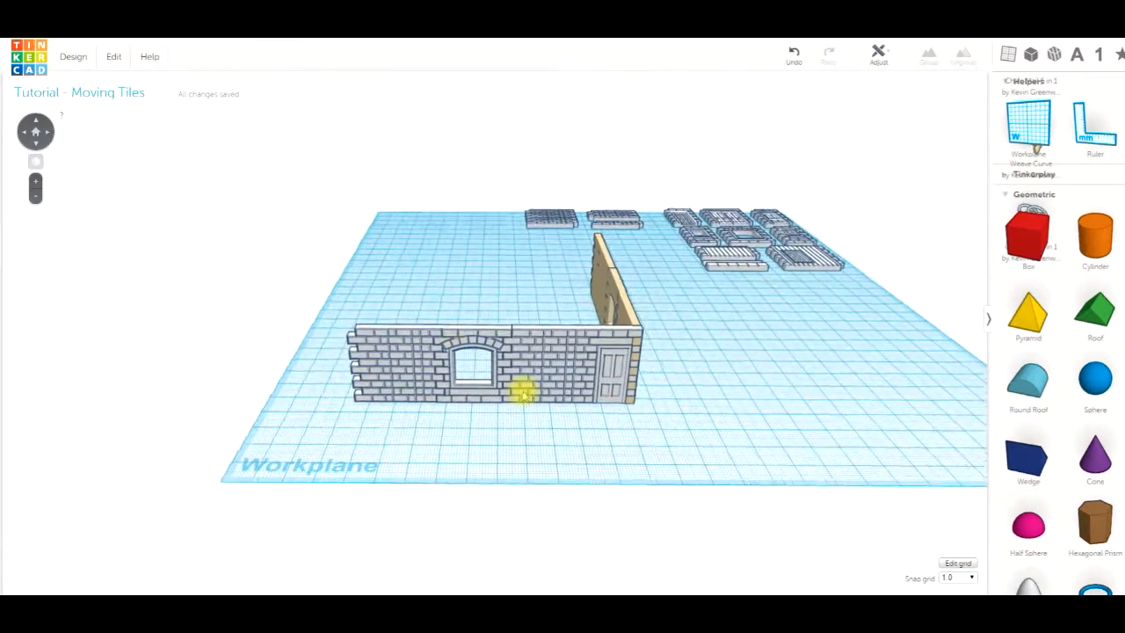